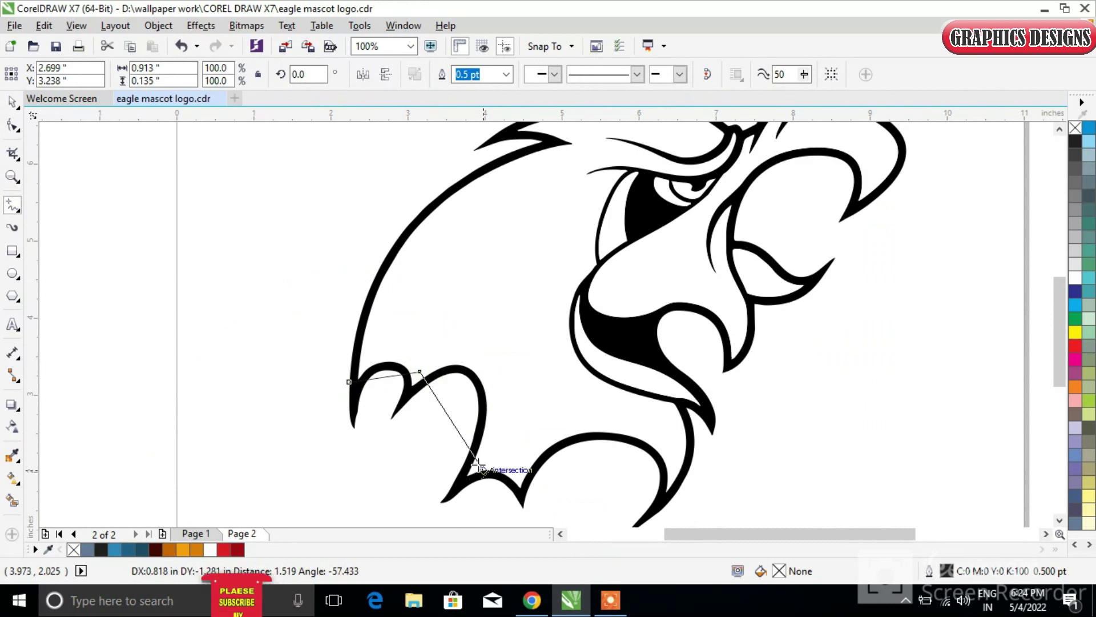
{"action": "left_click", "coordinate": [509, 456]}
{"action": "scroll", "coordinate": [514, 487], "scroll_direction": "up", "scroll_amount": 2}
{"action": "key", "text": "ctrl+z"}
{"action": "key", "text": "ctrl+z"}
{"action": "key", "text": "ctrl+z"}
{"action": "scroll", "coordinate": [496, 477], "scroll_direction": "down", "scroll_amount": 3}
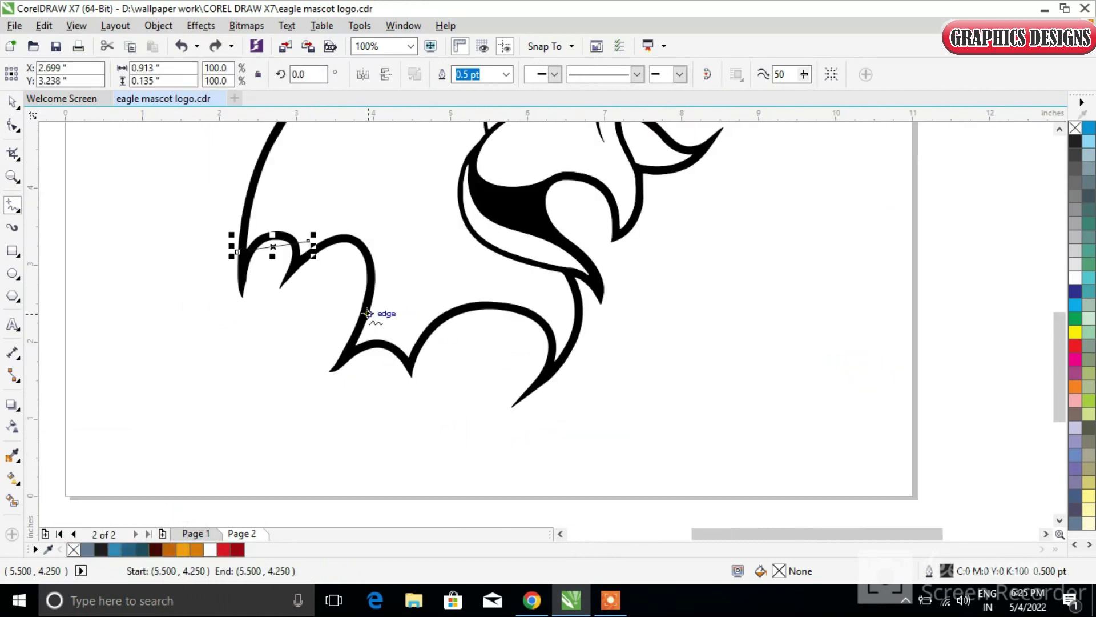
Draw a straight-segment guide line from the end of the first segment past the neck feathers and up to the beak's mouth corner.
{"action": "scroll", "coordinate": [80, 169], "scroll_direction": "up", "scroll_amount": 3}
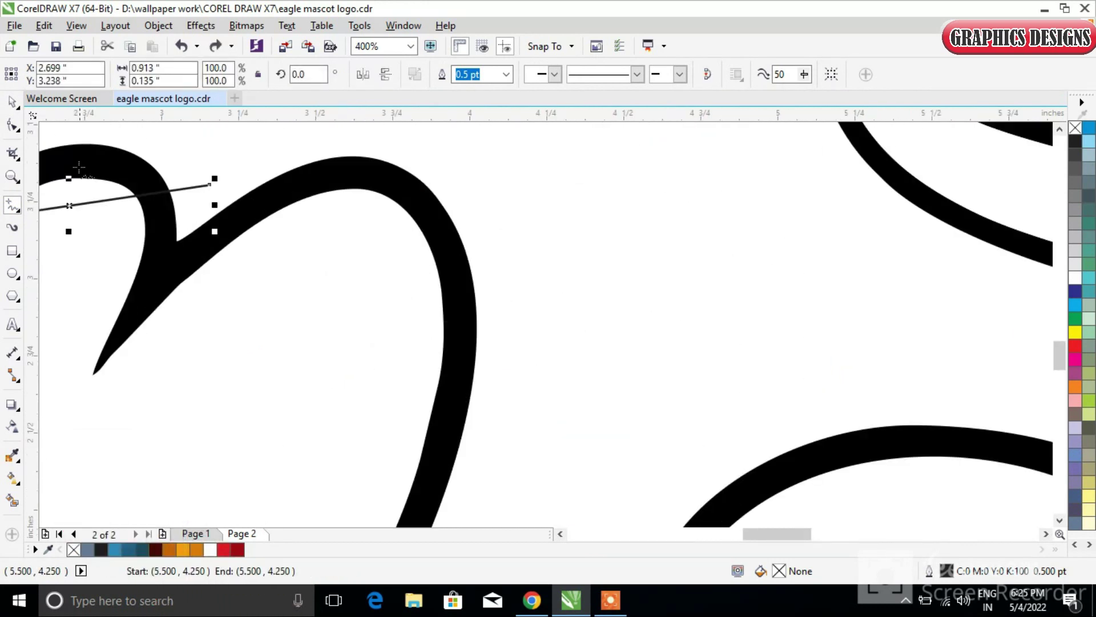
{"action": "left_click", "coordinate": [211, 184]}
{"action": "scroll", "coordinate": [491, 474], "scroll_direction": "down", "scroll_amount": 2}
{"action": "left_click", "coordinate": [436, 437]}
{"action": "left_click", "coordinate": [606, 494]}
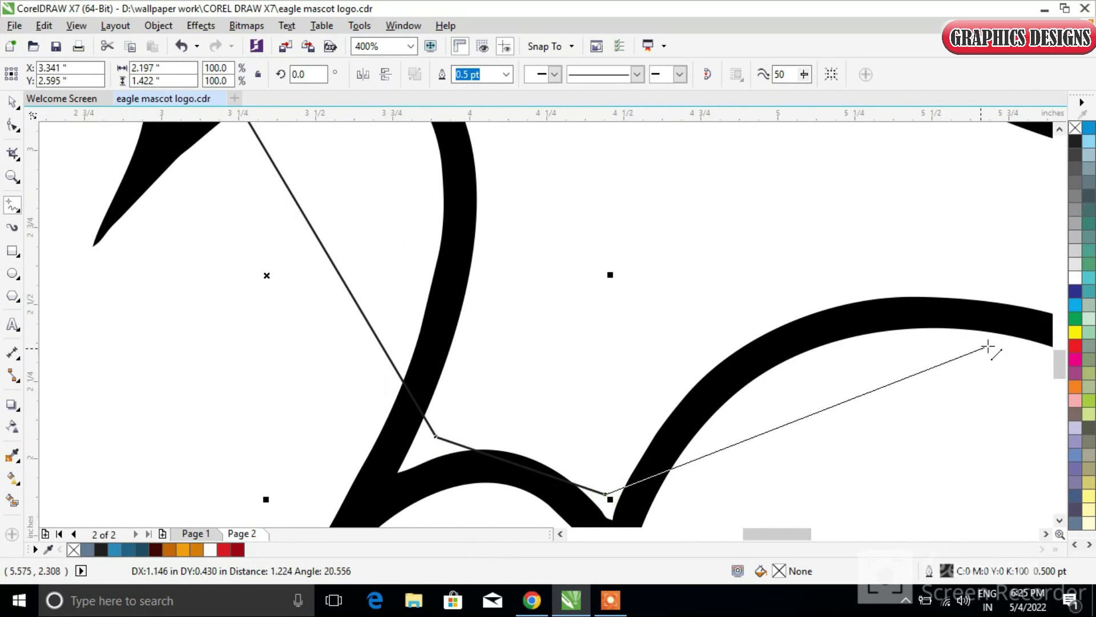
{"action": "scroll", "coordinate": [997, 445], "scroll_direction": "down", "scroll_amount": 1}
{"action": "scroll", "coordinate": [996, 434], "scroll_direction": "right", "scroll_amount": 3}
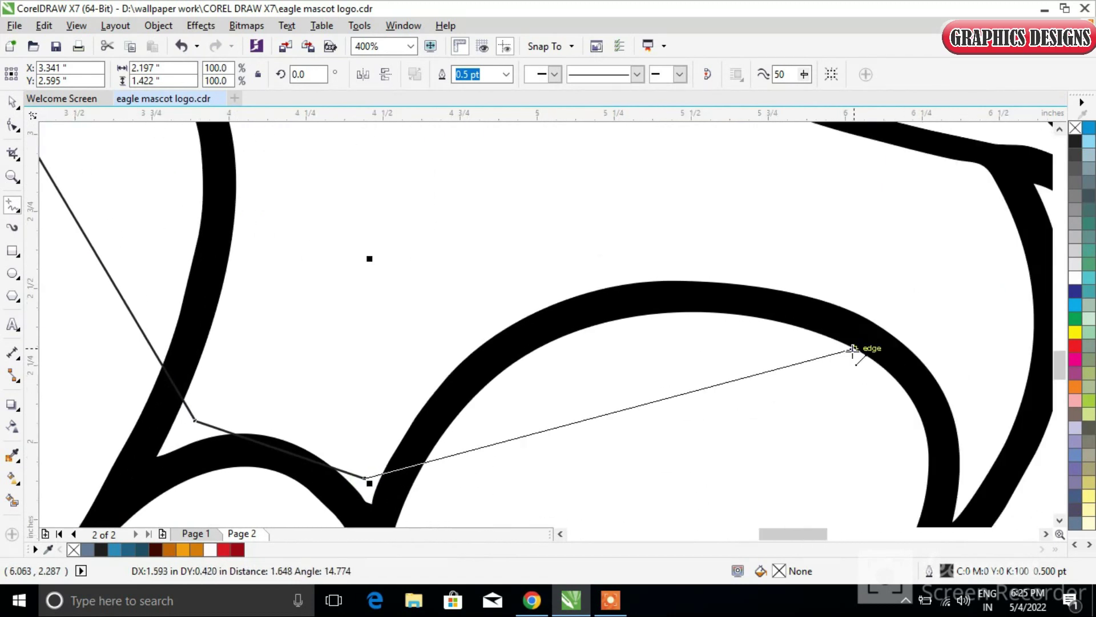
{"action": "left_click", "coordinate": [969, 483]}
{"action": "scroll", "coordinate": [971, 483], "scroll_direction": "up", "scroll_amount": 2}
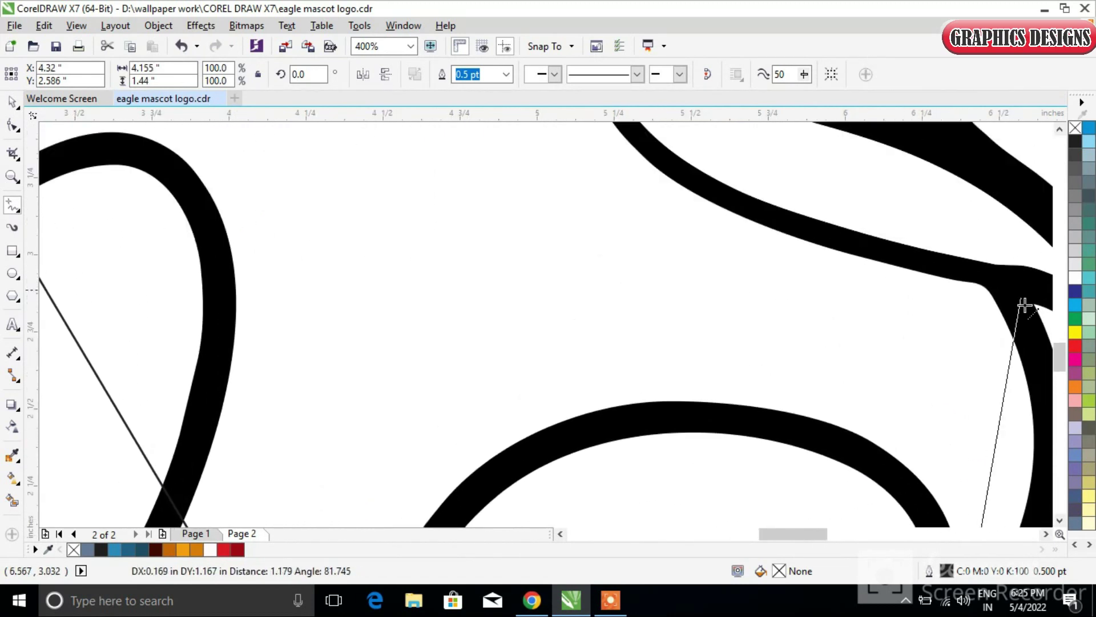
{"action": "left_click", "coordinate": [979, 305]}
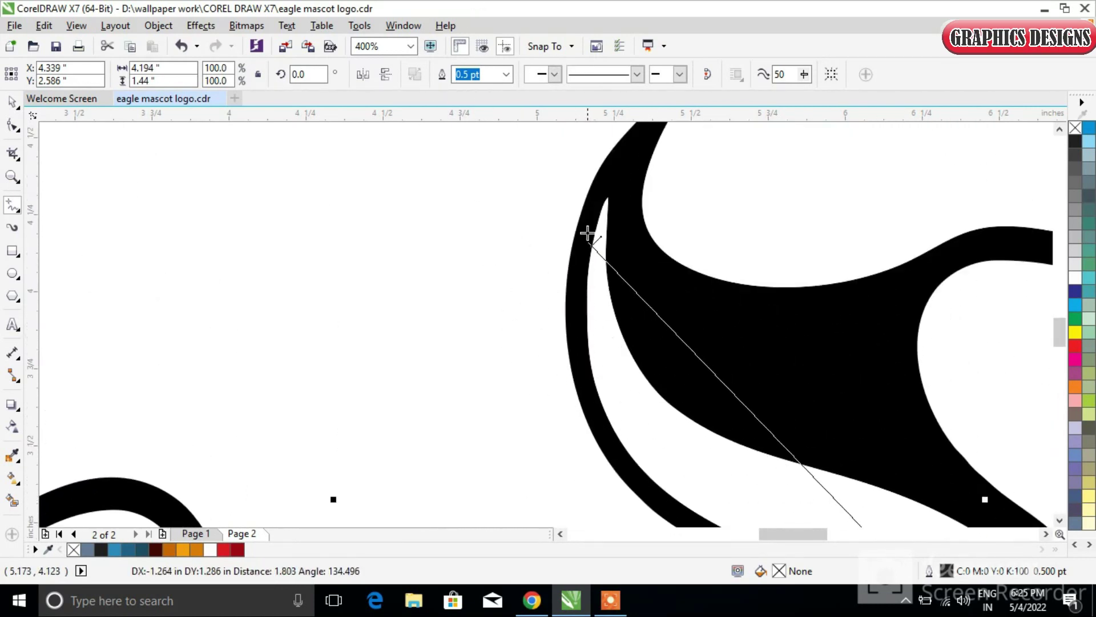
{"action": "double_click", "coordinate": [596, 195]}
{"action": "scroll", "coordinate": [536, 343], "scroll_direction": "down", "scroll_amount": 4}
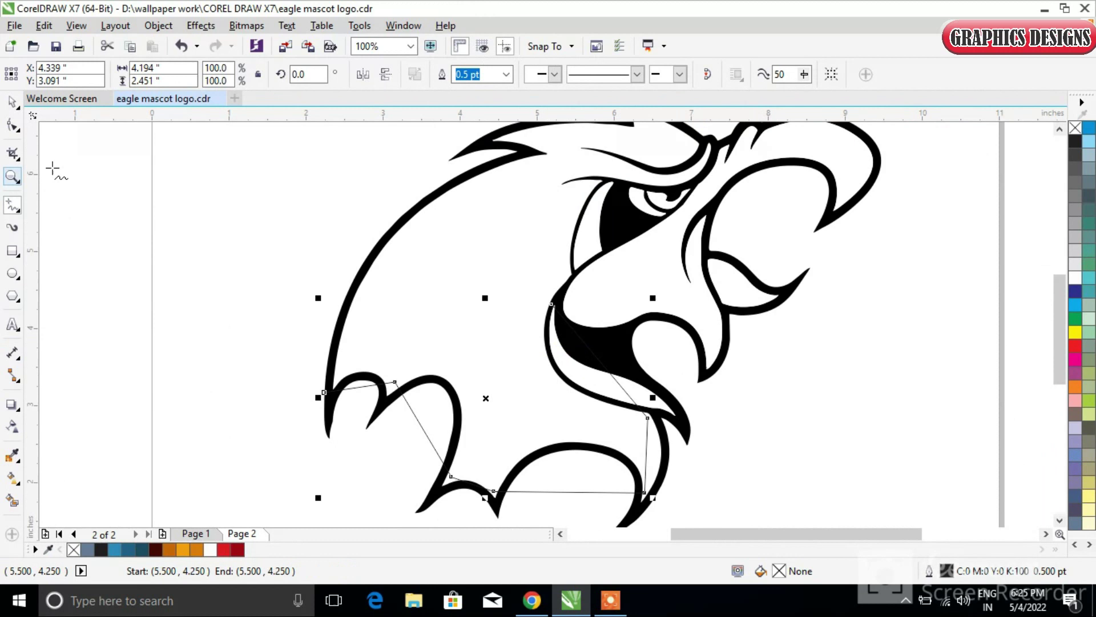
{"action": "left_click", "coordinate": [13, 103]}
{"action": "left_click", "coordinate": [506, 74]}
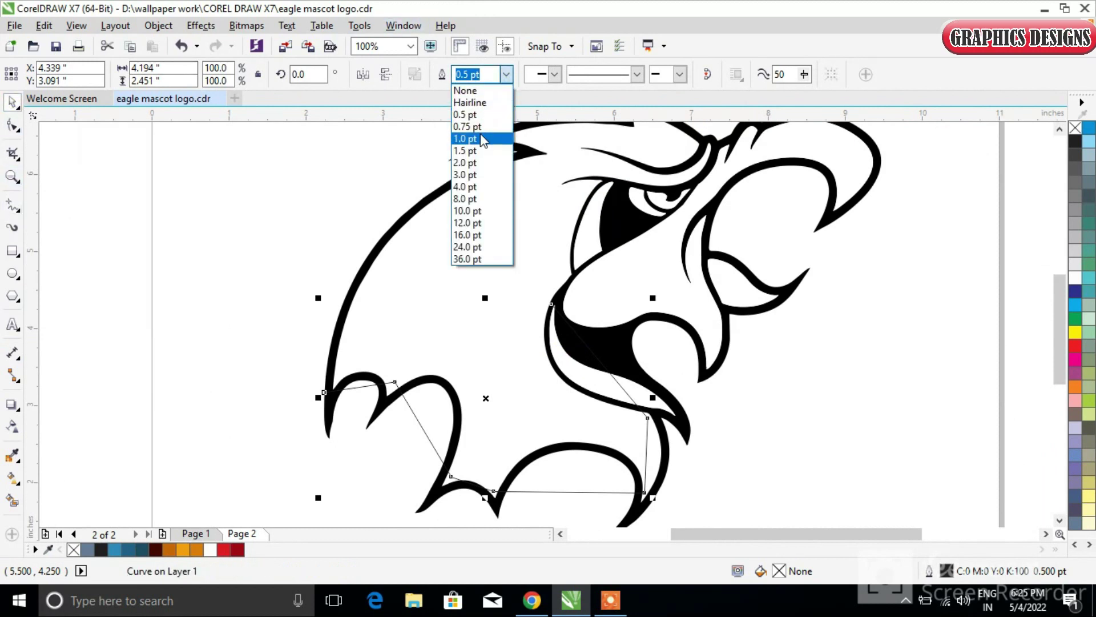
{"action": "left_click", "coordinate": [480, 139]}
Convert all guide line segments to curves and bend the first three above the feather outlines at the back of the neck.
{"action": "left_click_drag", "start_coordinate": [1061, 305], "coordinate": [1061, 328]}
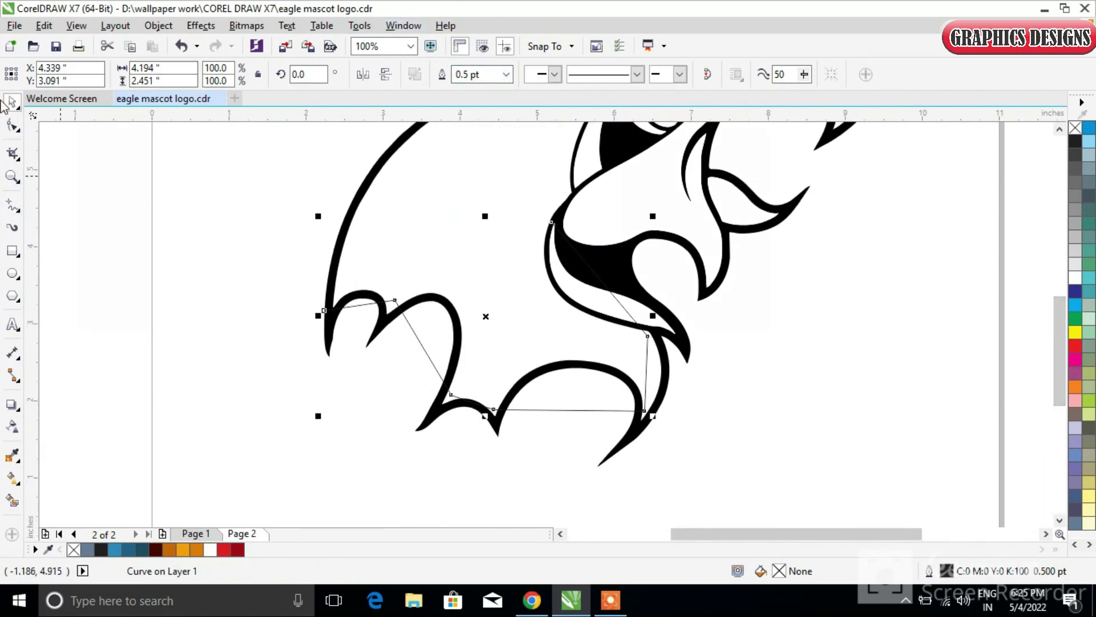
{"action": "key", "text": "F10"}
{"action": "left_click_drag", "start_coordinate": [762, 441], "coordinate": [783, 485]}
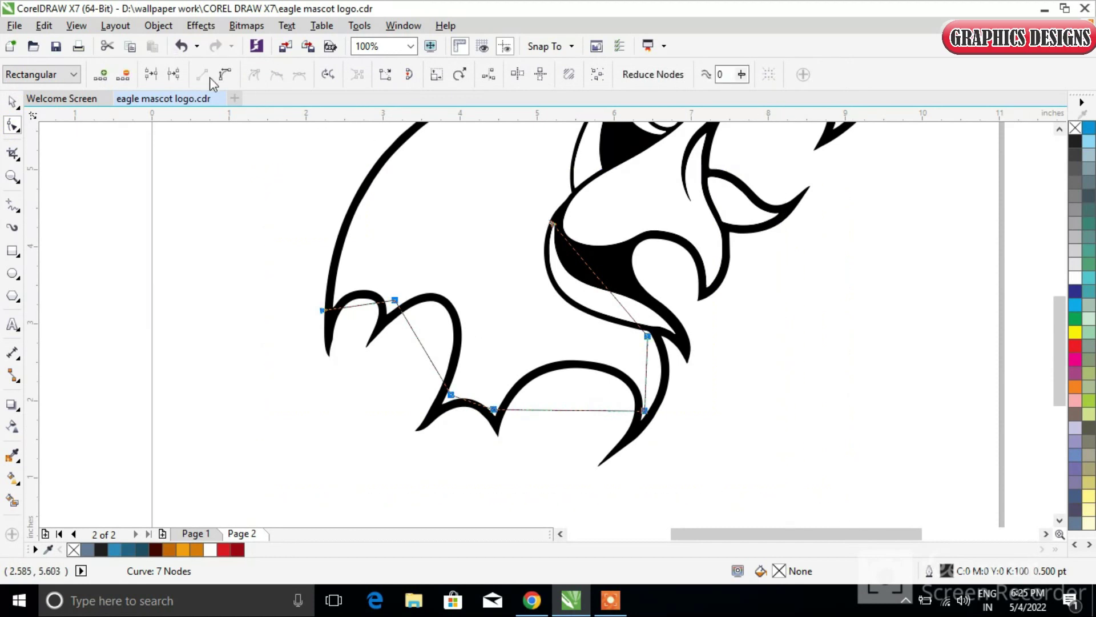
{"action": "scroll", "coordinate": [390, 347], "scroll_direction": "up", "scroll_amount": 1}
{"action": "left_click_drag", "start_coordinate": [331, 258], "coordinate": [334, 235]}
{"action": "left_click_drag", "start_coordinate": [456, 356], "coordinate": [543, 239]}
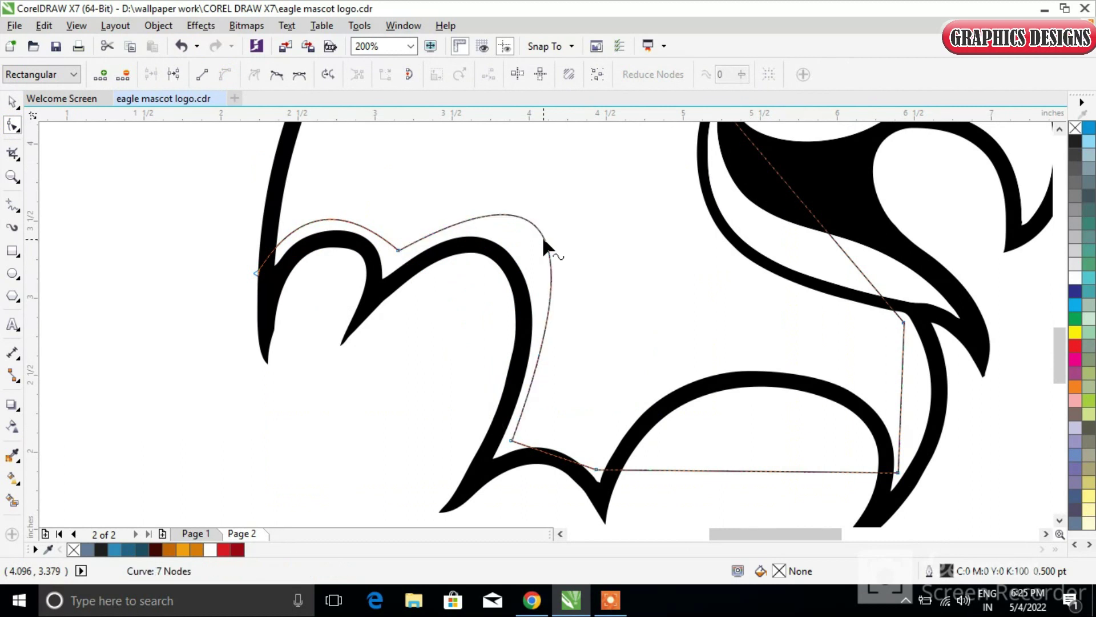
{"action": "left_click_drag", "start_coordinate": [552, 454], "coordinate": [568, 452]}
Bend the remaining guide segments to run alongside the large lower feather, the front of the neck and the lower beak.
{"action": "left_click_drag", "start_coordinate": [753, 469], "coordinate": [751, 341]}
{"action": "left_click", "coordinate": [595, 470]}
{"action": "left_click_drag", "start_coordinate": [688, 307], "coordinate": [646, 330]}
{"action": "left_click_drag", "start_coordinate": [794, 291], "coordinate": [897, 301]}
{"action": "mouse_move", "coordinate": [902, 392]}
{"action": "left_mouse_down"}
{"action": "mouse_move", "coordinate": [913, 407]}
{"action": "mouse_move", "coordinate": [916, 384]}
{"action": "left_mouse_up"}
{"action": "left_click_drag", "start_coordinate": [787, 190], "coordinate": [719, 238]}
{"action": "scroll", "coordinate": [724, 182], "scroll_direction": "up", "scroll_amount": 1}
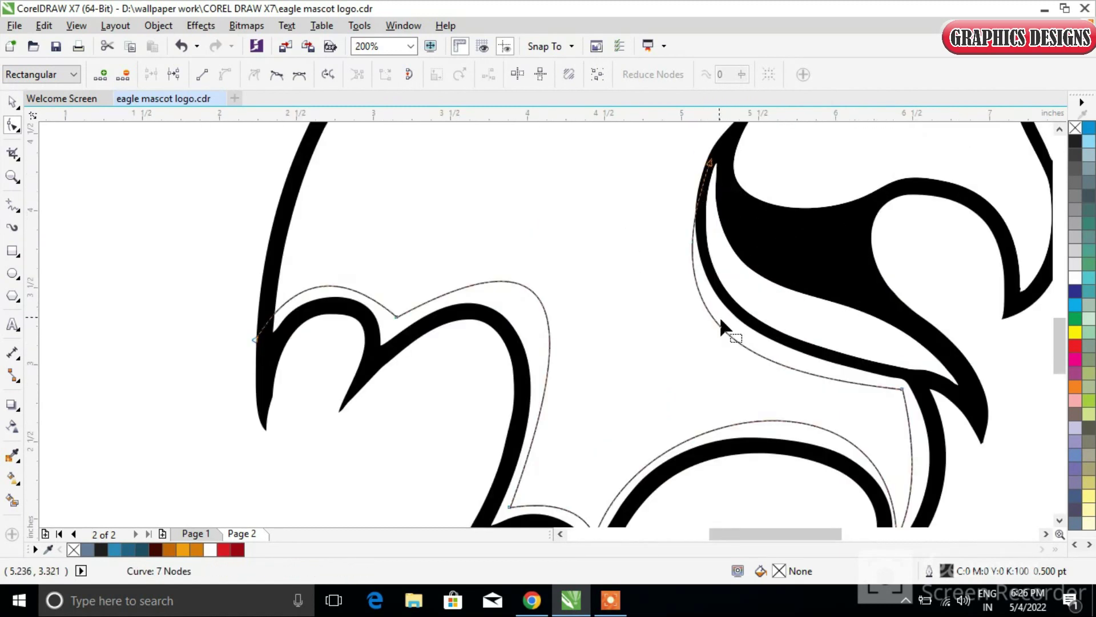
{"action": "left_click", "coordinate": [709, 164]}
{"action": "left_click", "coordinate": [645, 330]}
{"action": "scroll", "coordinate": [791, 320], "scroll_direction": "down", "scroll_amount": 1}
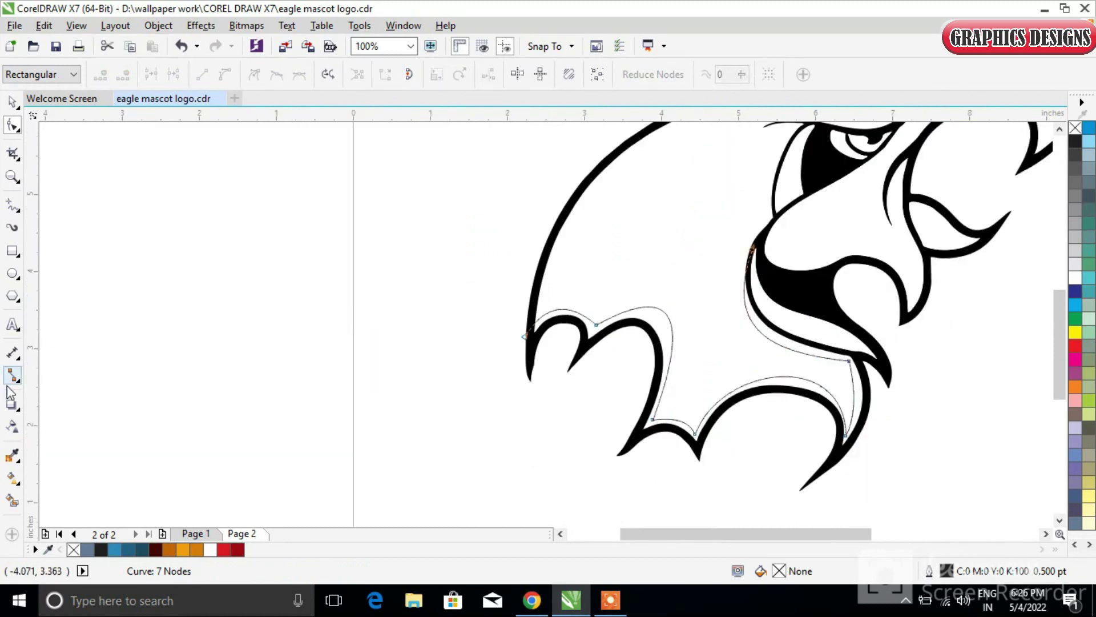
Smart-fill the area between the guide curve and the neck outline with blue-grey, using a 0.5 pt black outline.
{"action": "left_click", "coordinate": [12, 501]}
{"action": "left_click", "coordinate": [659, 320]}
{"action": "scroll", "coordinate": [656, 320], "scroll_direction": "down", "scroll_amount": 2}
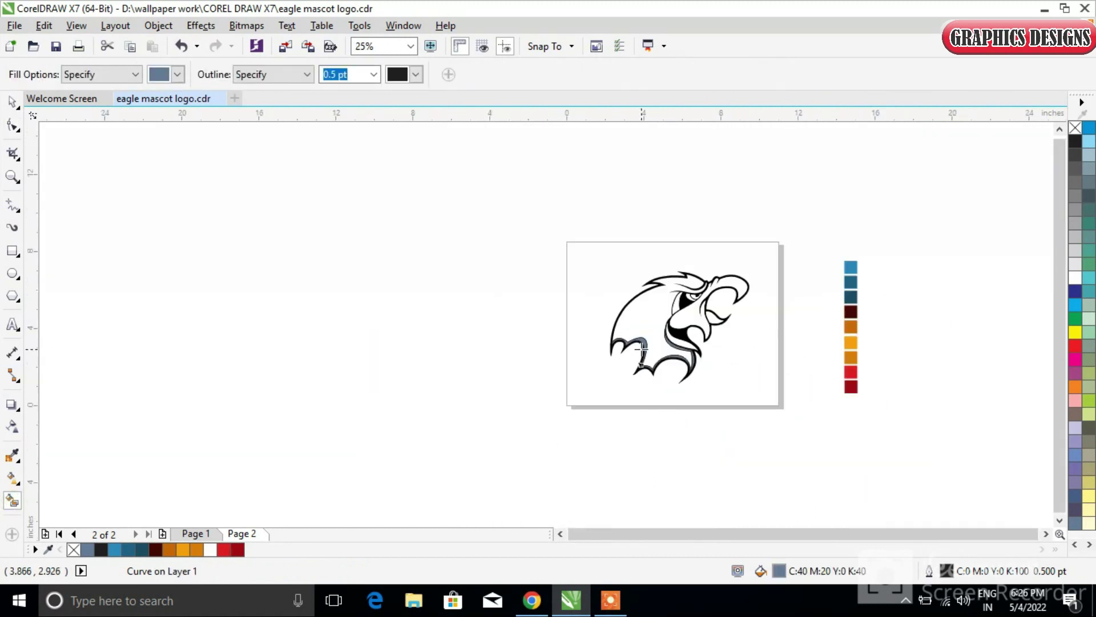
{"action": "scroll", "coordinate": [700, 338], "scroll_direction": "up", "scroll_amount": 2}
Delete the guide curve and keep the blue-grey shading.
{"action": "left_click", "coordinate": [9, 104]}
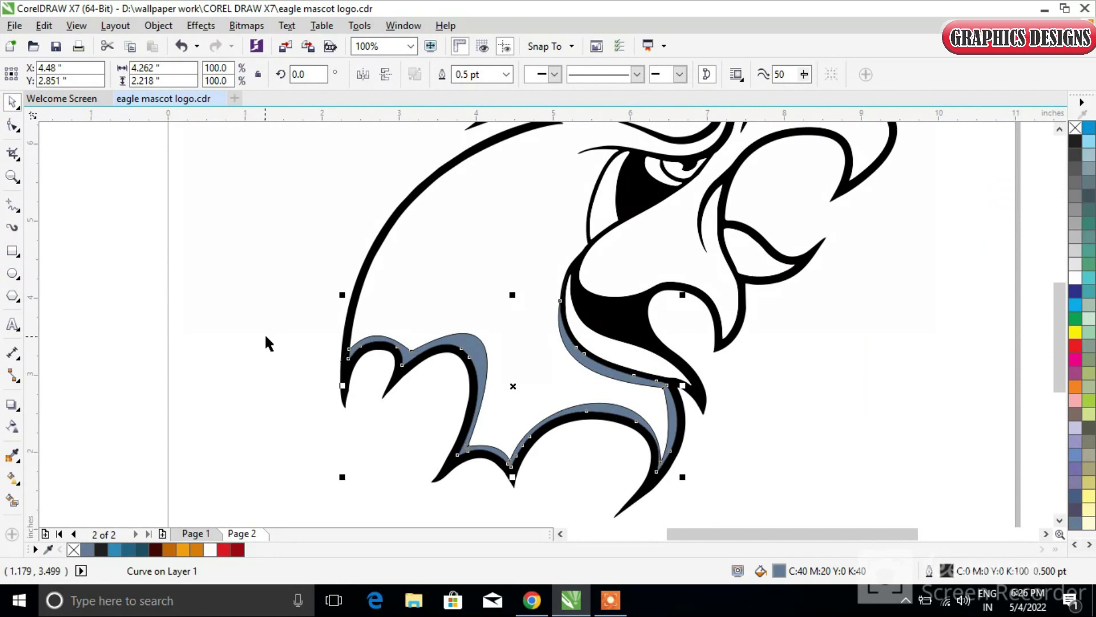
{"action": "scroll", "coordinate": [357, 370], "scroll_direction": "up", "scroll_amount": 2}
{"action": "left_click", "coordinate": [259, 353]}
{"action": "left_click_drag", "start_coordinate": [312, 308], "coordinate": [239, 346]}
{"action": "key", "text": "Delete"}
Draw a closed three-node shape over the black mouth area, about 1.565 by 1.484 inches, from the mouth corner to the lower beak tip.
{"action": "scroll", "coordinate": [344, 338], "scroll_direction": "down", "scroll_amount": 2}
{"action": "scroll", "coordinate": [628, 191], "scroll_direction": "up", "scroll_amount": 1}
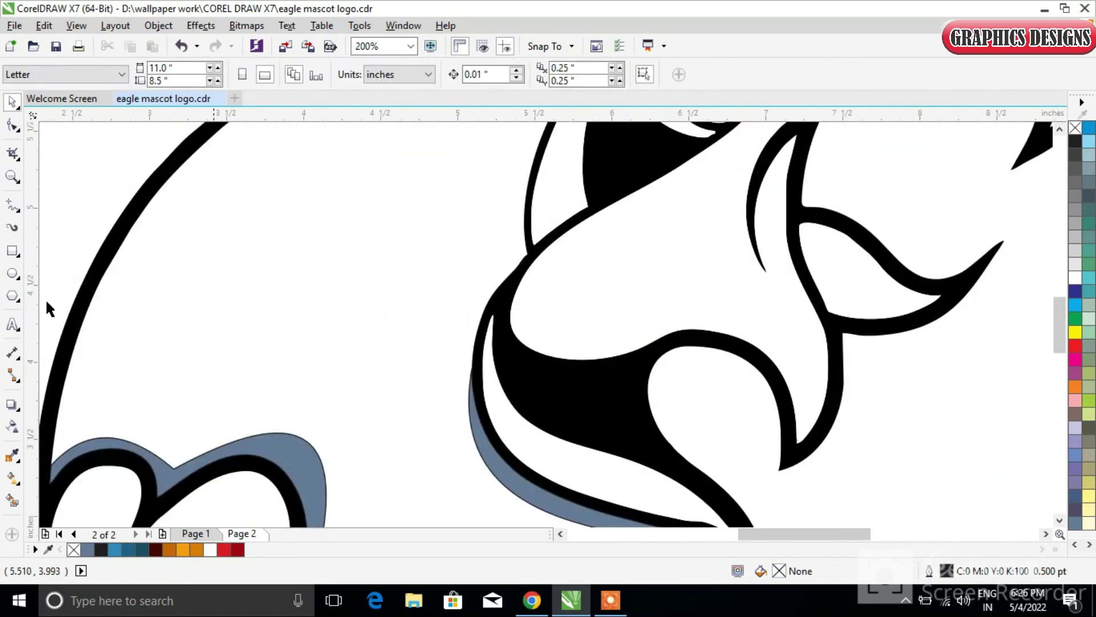
{"action": "left_click", "coordinate": [12, 205]}
{"action": "scroll", "coordinate": [556, 341], "scroll_direction": "down", "scroll_amount": 1}
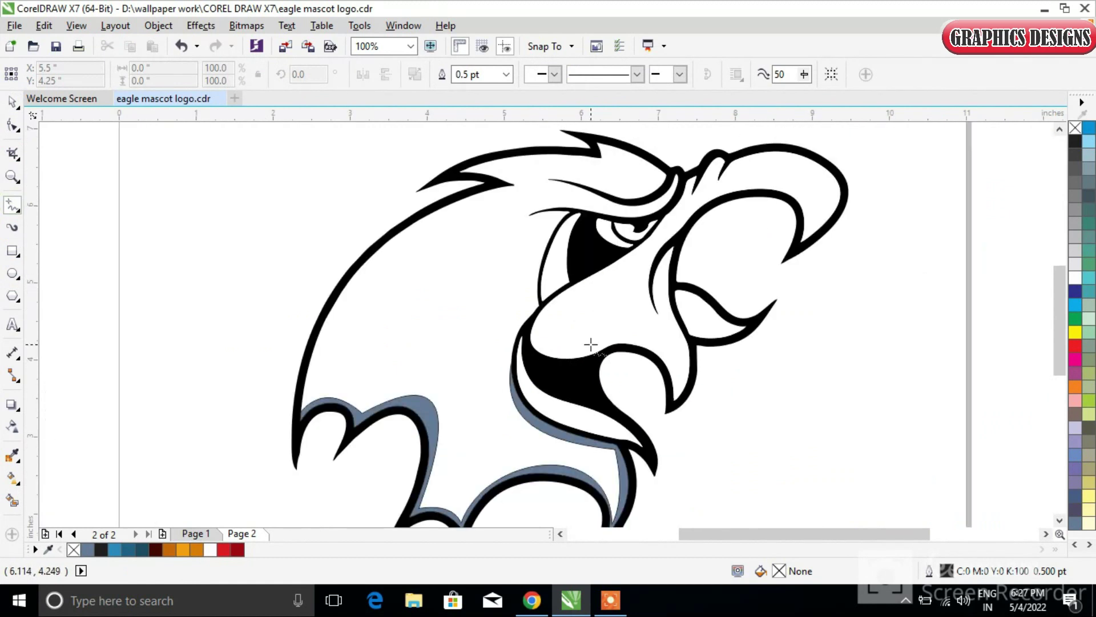
{"action": "scroll", "coordinate": [591, 345], "scroll_direction": "up", "scroll_amount": 2}
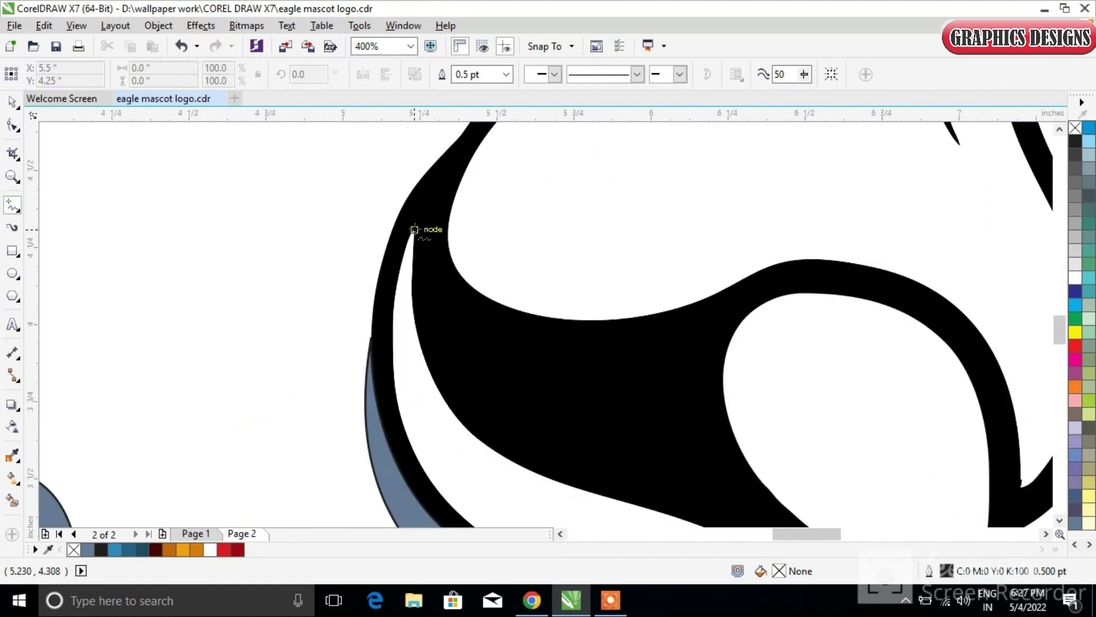
{"action": "left_click", "coordinate": [425, 213]}
{"action": "left_click_drag", "start_coordinate": [638, 216], "coordinate": [908, 501]}
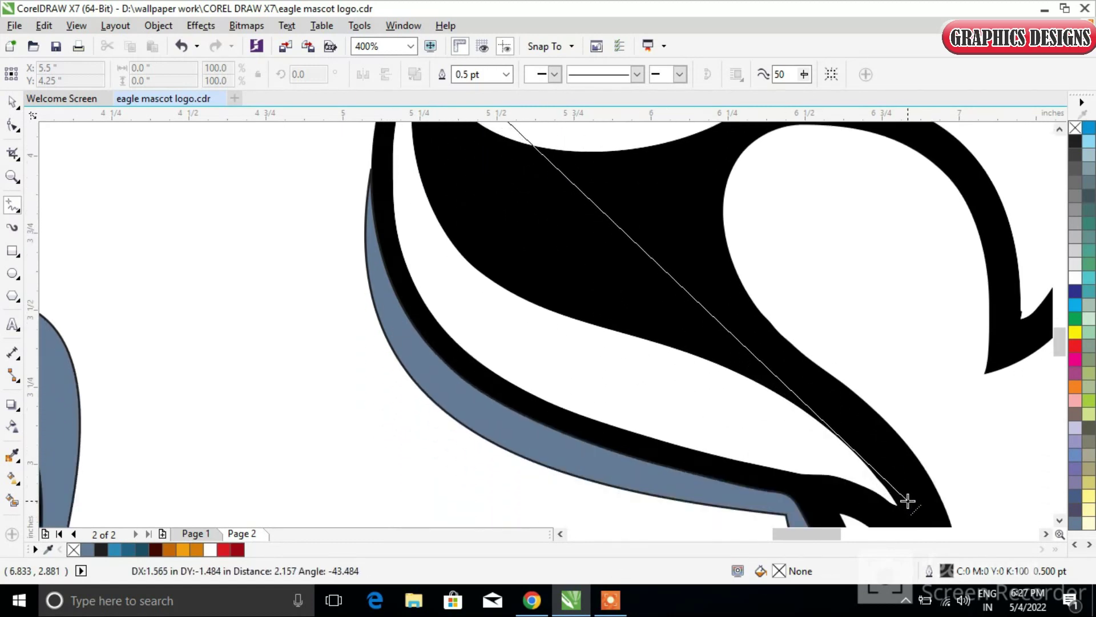
{"action": "left_click", "coordinate": [908, 501]}
{"action": "left_click", "coordinate": [908, 501]}
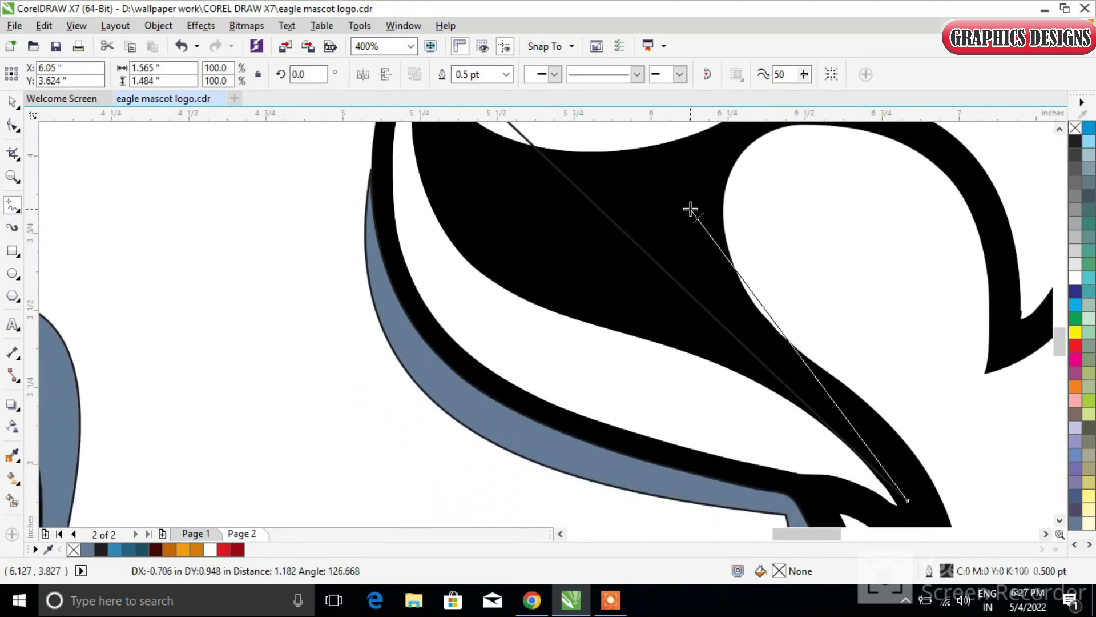
{"action": "left_click", "coordinate": [691, 166]}
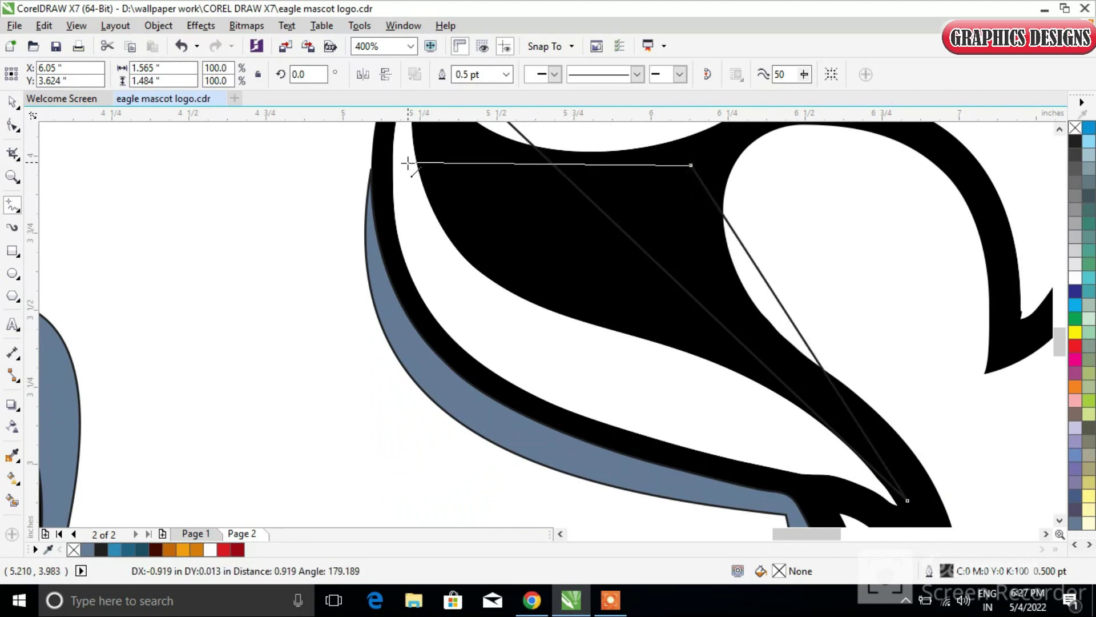
{"action": "scroll", "coordinate": [406, 269], "scroll_direction": "up", "scroll_amount": 3}
{"action": "left_click", "coordinate": [426, 212]}
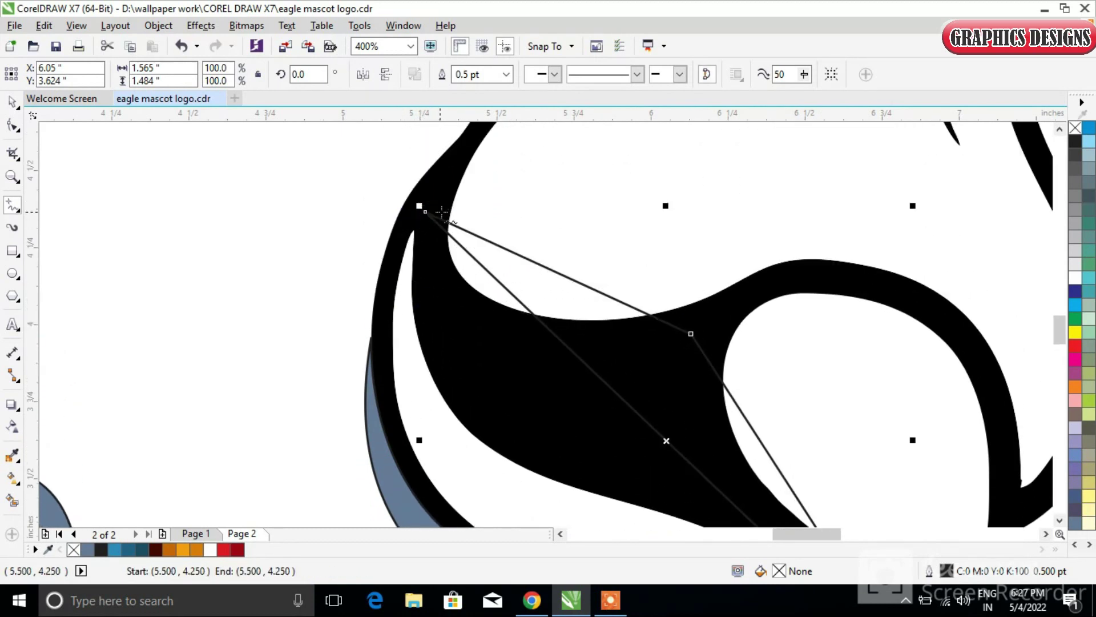
Convert the mouth shape's sides to curves and bend the long side and the side beside the tongue.
{"action": "left_click", "coordinate": [12, 126]}
{"action": "scroll", "coordinate": [805, 439], "scroll_direction": "down", "scroll_amount": 2}
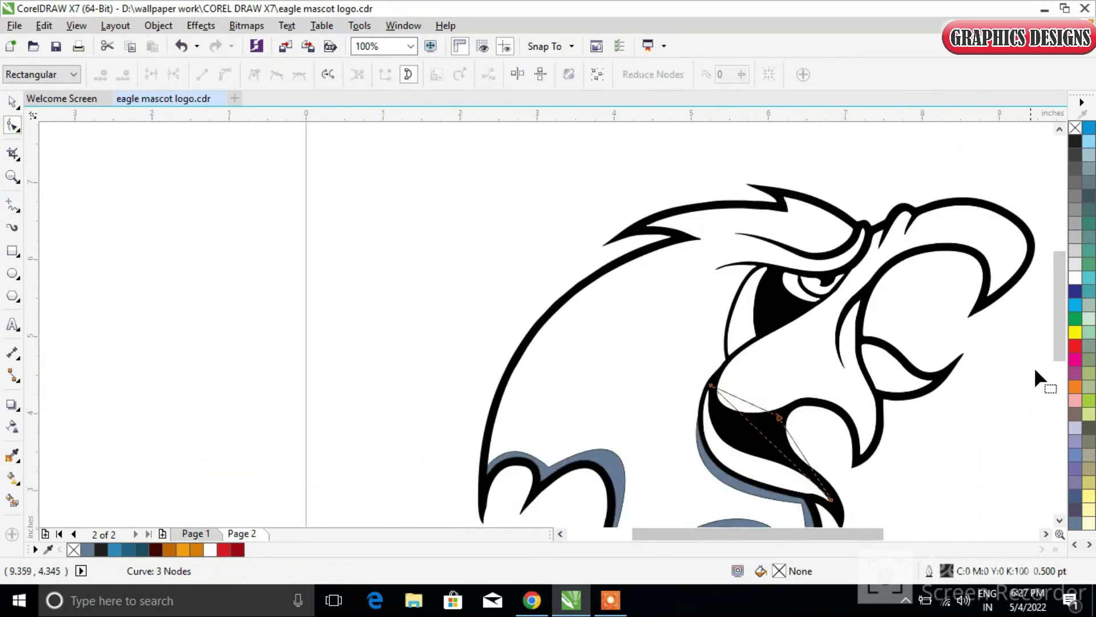
{"action": "left_click_drag", "start_coordinate": [1059, 297], "coordinate": [1059, 318]}
{"action": "left_click_drag", "start_coordinate": [919, 496], "coordinate": [694, 291]}
{"action": "scroll", "coordinate": [800, 375], "scroll_direction": "up", "scroll_amount": 1}
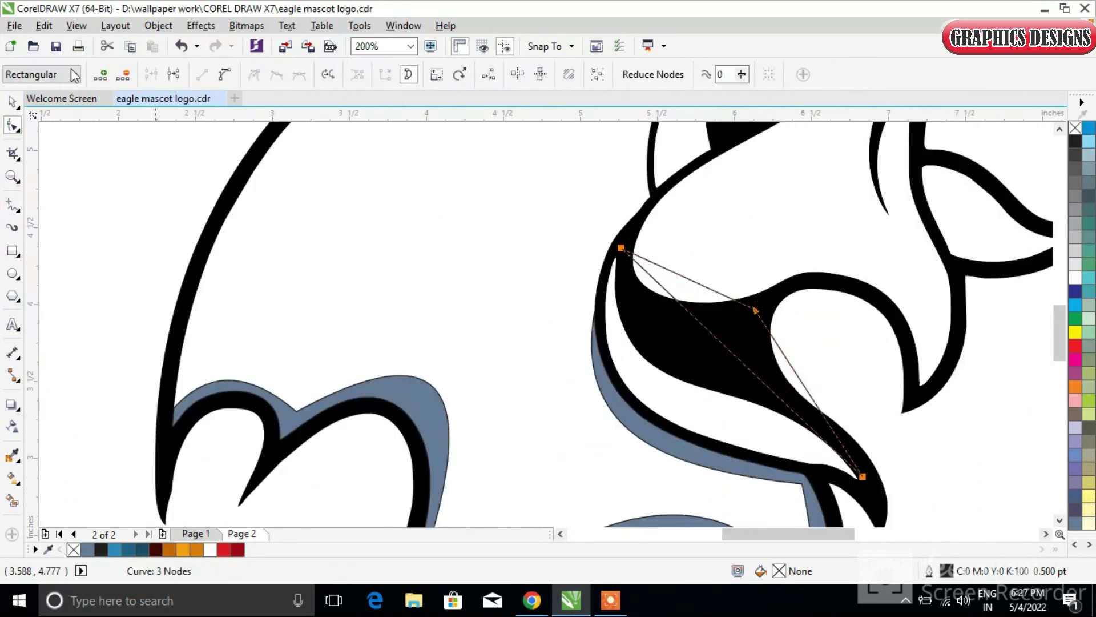
{"action": "scroll", "coordinate": [726, 359], "scroll_direction": "up", "scroll_amount": 1}
{"action": "left_click_drag", "start_coordinate": [724, 348], "coordinate": [624, 429]}
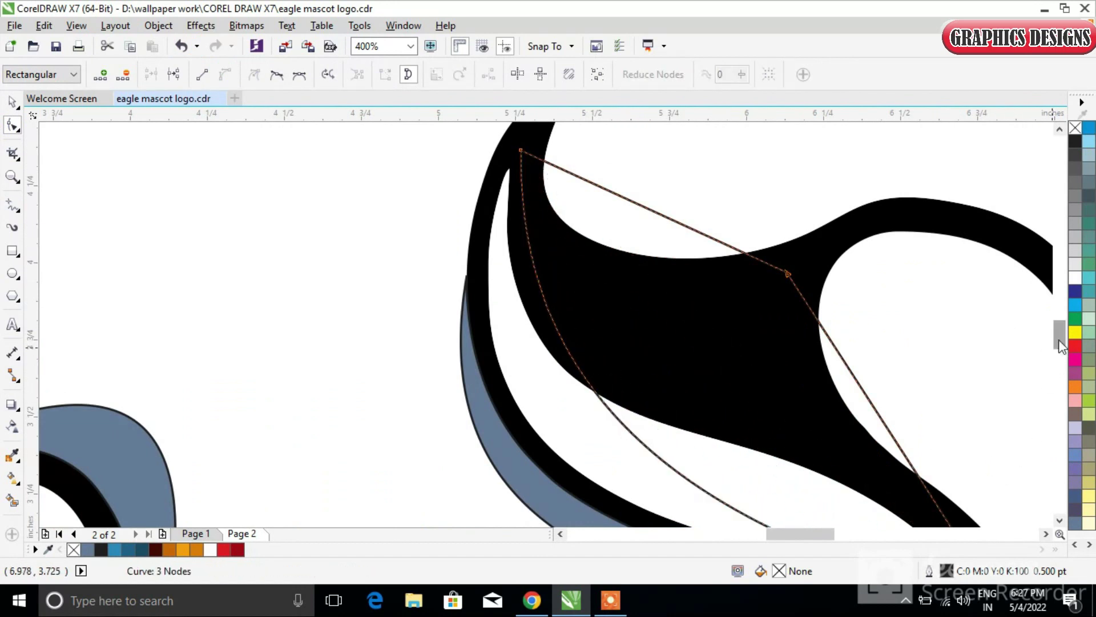
{"action": "left_click_drag", "start_coordinate": [1060, 346], "coordinate": [1061, 361]}
{"action": "left_click_drag", "start_coordinate": [911, 228], "coordinate": [885, 240]}
Adjust the curve handles at the mouth shape's lower tip and inner corner so both sides follow the black area.
{"action": "scroll", "coordinate": [993, 320], "scroll_direction": "up", "scroll_amount": 1}
{"action": "left_click", "coordinate": [1010, 439]}
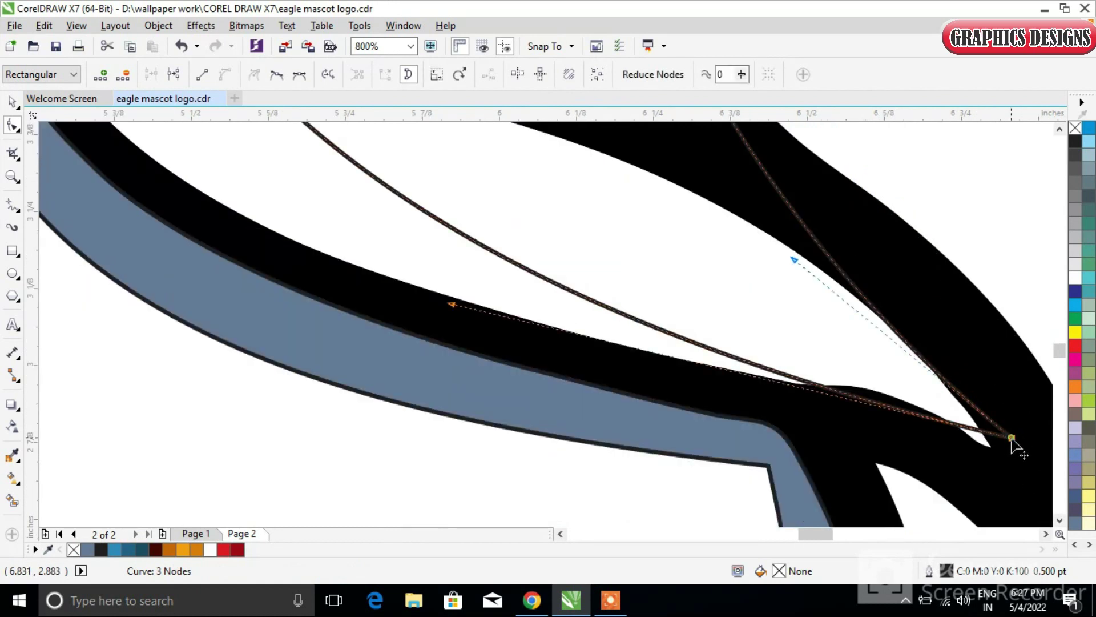
{"action": "left_click_drag", "start_coordinate": [798, 268], "coordinate": [968, 251]}
{"action": "scroll", "coordinate": [829, 235], "scroll_direction": "down", "scroll_amount": 1}
{"action": "scroll", "coordinate": [830, 235], "scroll_direction": "down", "scroll_amount": 1}
{"action": "scroll", "coordinate": [862, 379], "scroll_direction": "up", "scroll_amount": 3}
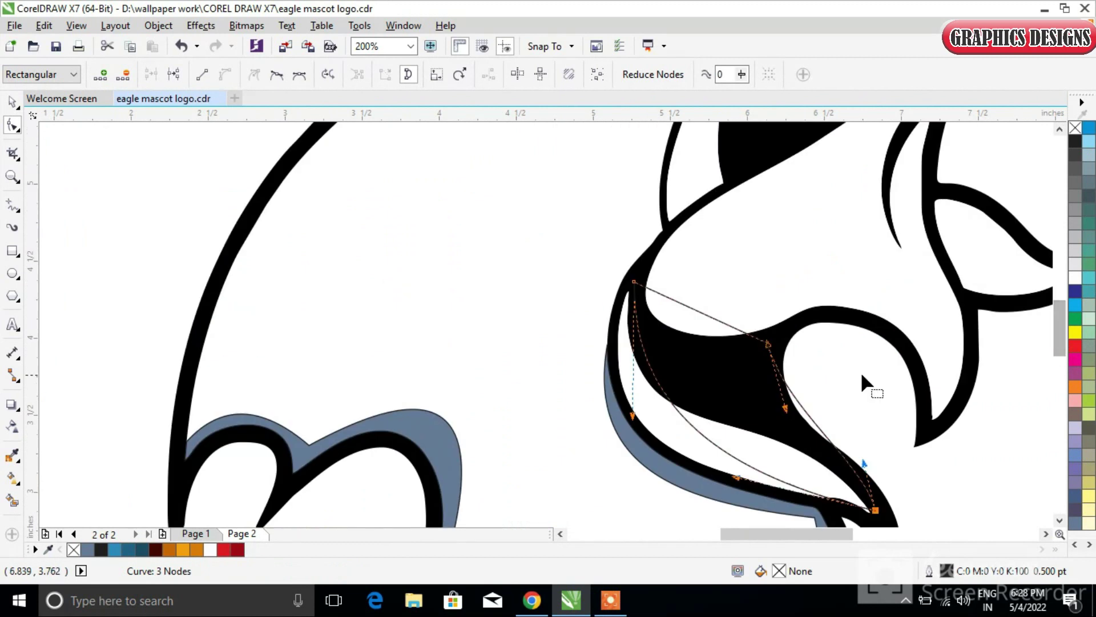
{"action": "left_click_drag", "start_coordinate": [538, 228], "coordinate": [1014, 520]}
{"action": "scroll", "coordinate": [604, 349], "scroll_direction": "up", "scroll_amount": 2}
{"action": "left_click_drag", "start_coordinate": [521, 311], "coordinate": [451, 311]}
{"action": "left_click_drag", "start_coordinate": [678, 424], "coordinate": [702, 440]}
{"action": "left_click_drag", "start_coordinate": [421, 451], "coordinate": [486, 267]}
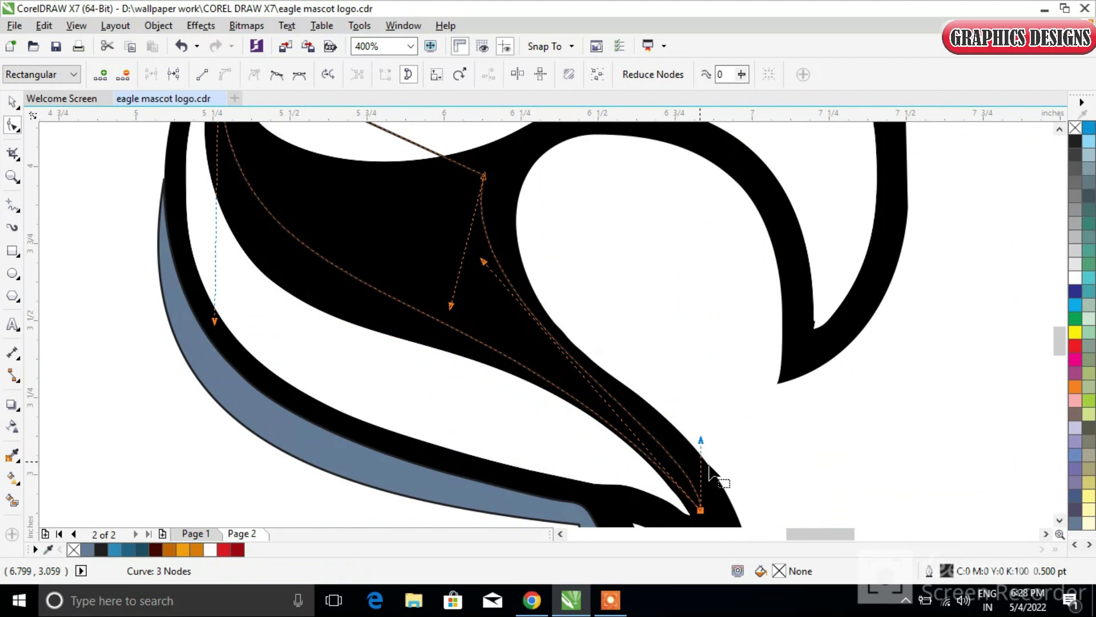
Refine the mouth shape's handles along the black area's lower edge and bend its top side to follow the upper edge.
{"action": "left_click_drag", "start_coordinate": [702, 437], "coordinate": [715, 439]}
{"action": "left_click_drag", "start_coordinate": [452, 307], "coordinate": [446, 344]}
{"action": "left_click_drag", "start_coordinate": [715, 440], "coordinate": [688, 409]}
{"action": "left_click_drag", "start_coordinate": [214, 321], "coordinate": [165, 397]}
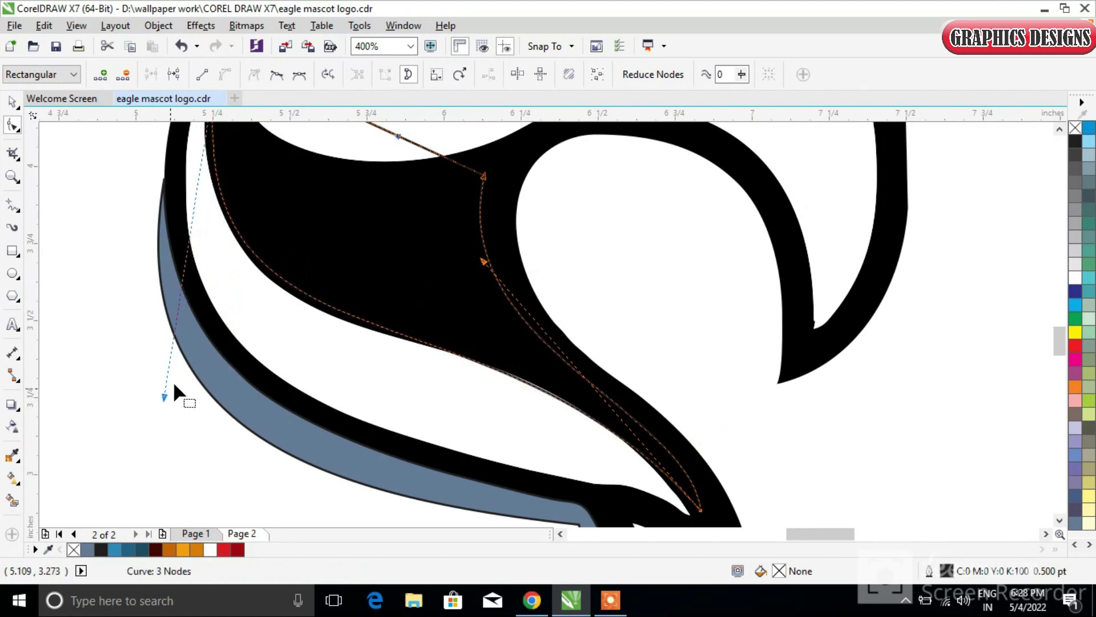
{"action": "left_click_drag", "start_coordinate": [485, 262], "coordinate": [516, 264]}
{"action": "scroll", "coordinate": [517, 271], "scroll_direction": "down", "scroll_amount": 2}
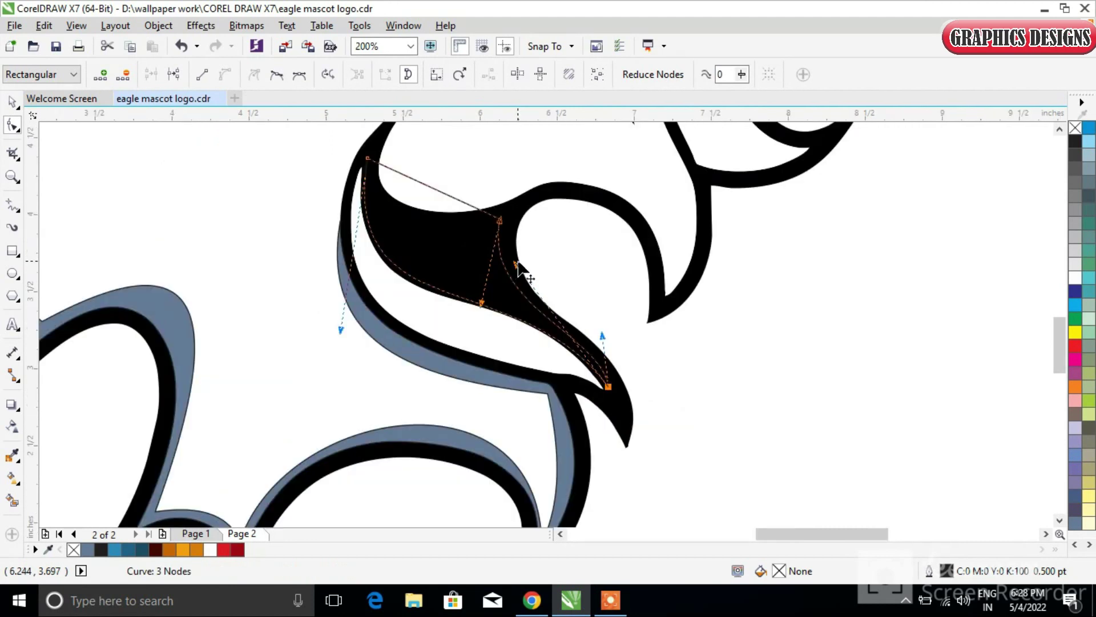
{"action": "scroll", "coordinate": [425, 214], "scroll_direction": "up", "scroll_amount": 2}
{"action": "left_click_drag", "start_coordinate": [429, 209], "coordinate": [376, 258]}
{"action": "scroll", "coordinate": [398, 201], "scroll_direction": "down", "scroll_amount": 2}
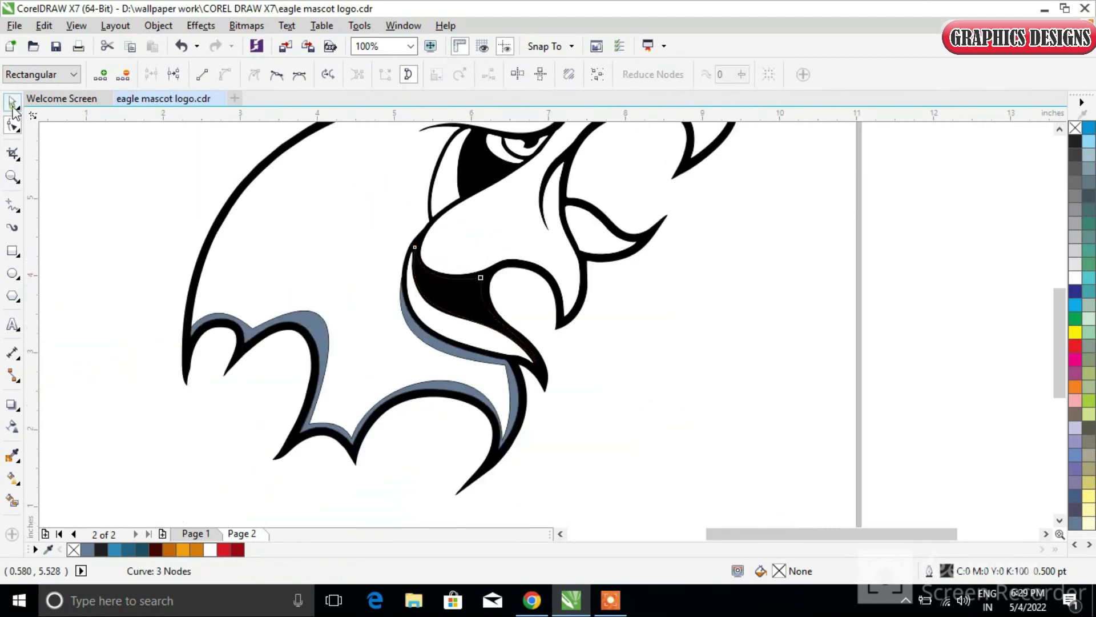
Draw two straight guide lines, one from the eye's lower corner to the mouth, another from the cheek line's tip to the beak point.
{"action": "left_click", "coordinate": [11, 204]}
{"action": "scroll", "coordinate": [1046, 337], "scroll_direction": "up", "scroll_amount": 2}
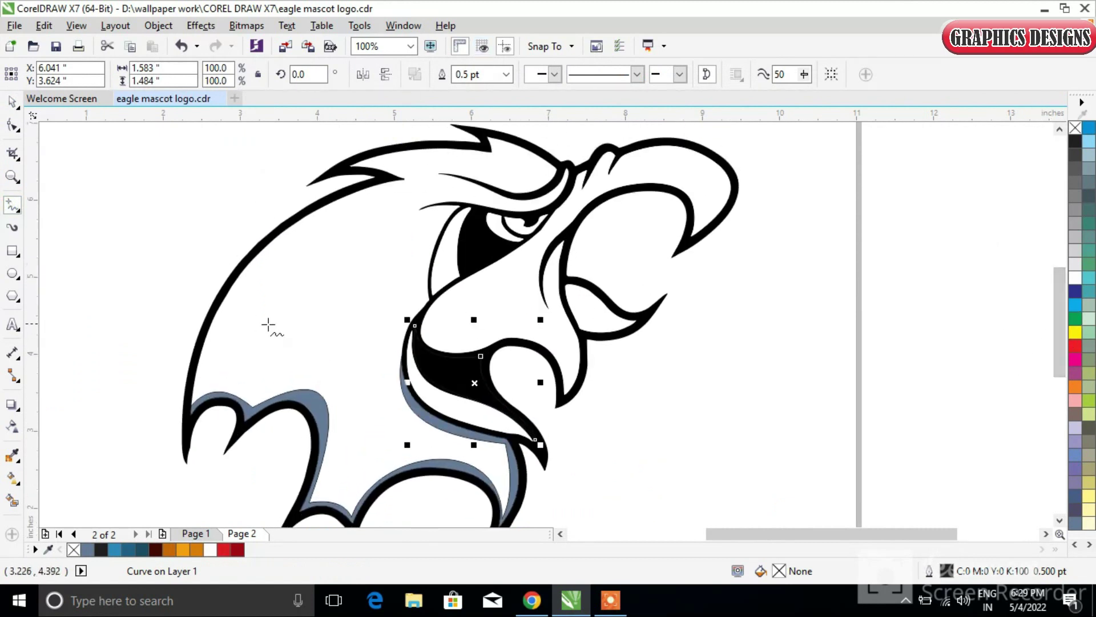
{"action": "scroll", "coordinate": [530, 298], "scroll_direction": "up", "scroll_amount": 1}
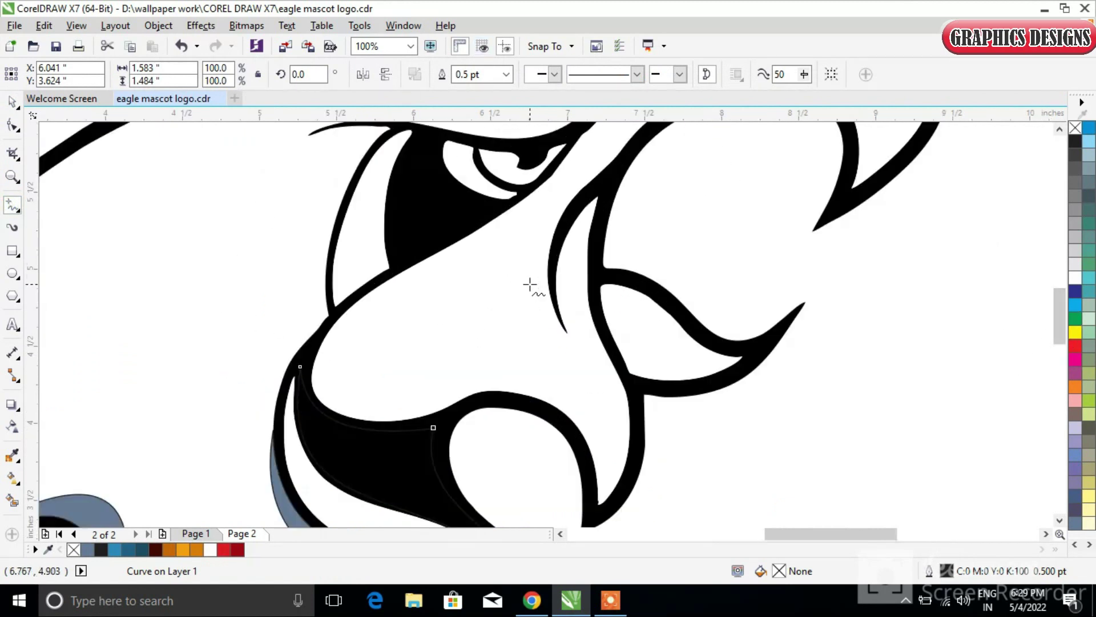
{"action": "left_click", "coordinate": [395, 276]}
{"action": "left_click", "coordinate": [448, 409]}
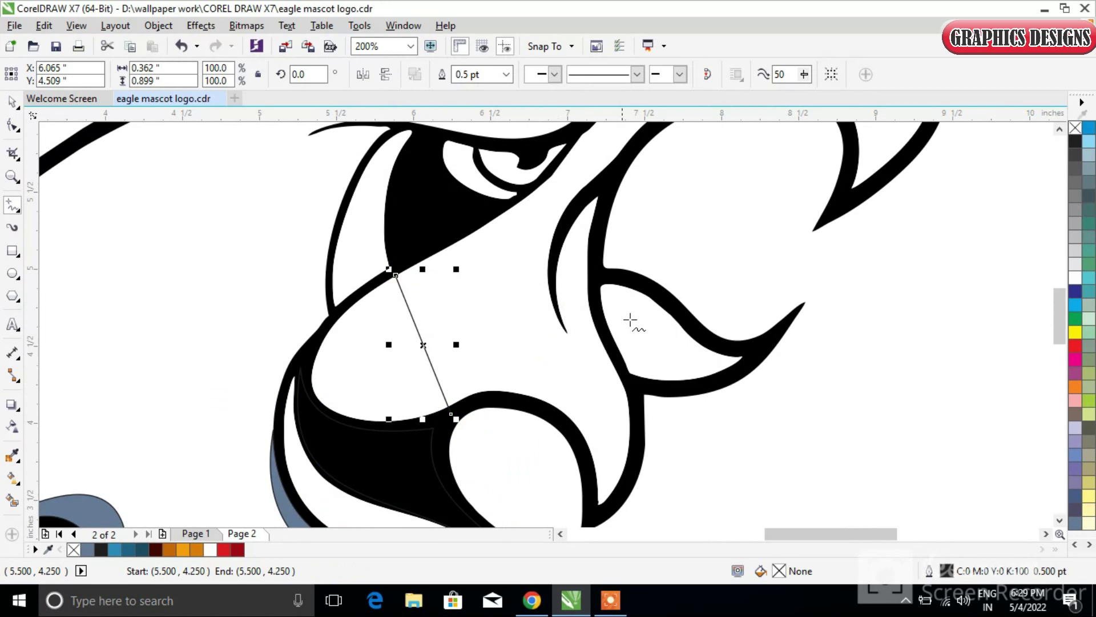
{"action": "left_click", "coordinate": [566, 329]}
{"action": "left_click", "coordinate": [587, 505]}
{"action": "scroll", "coordinate": [564, 340], "scroll_direction": "up", "scroll_amount": 1}
{"action": "scroll", "coordinate": [565, 340], "scroll_direction": "down", "scroll_amount": 1}
{"action": "left_click", "coordinate": [12, 125]}
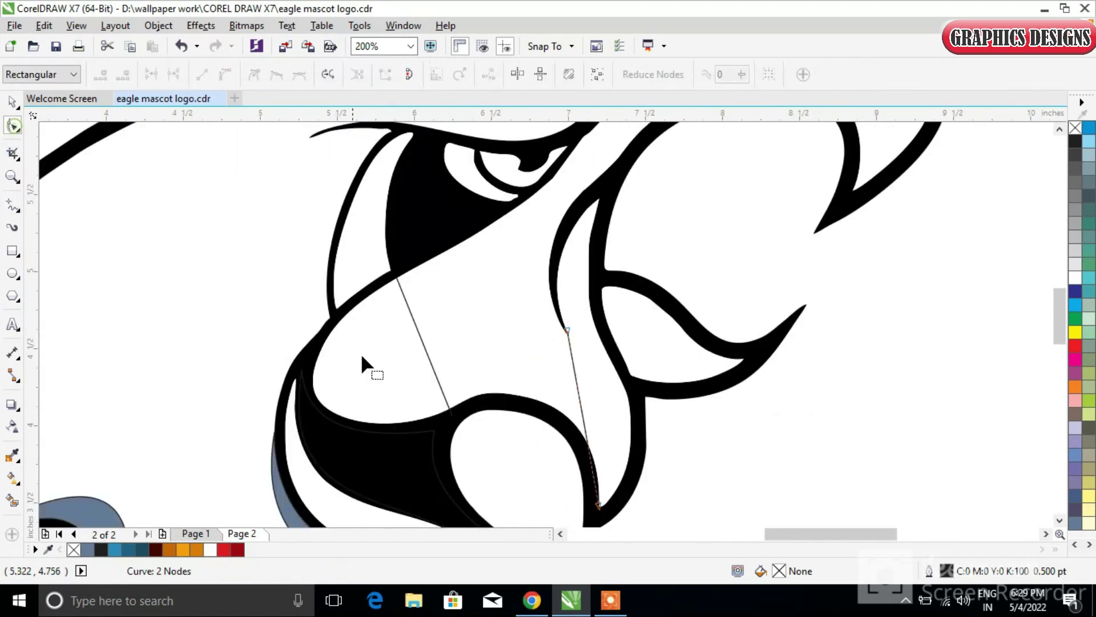
Convert the two straight guide lines to curves and bend the eye line towards the mouth corner and the cheek line outwards.
{"action": "left_click", "coordinate": [423, 340]}
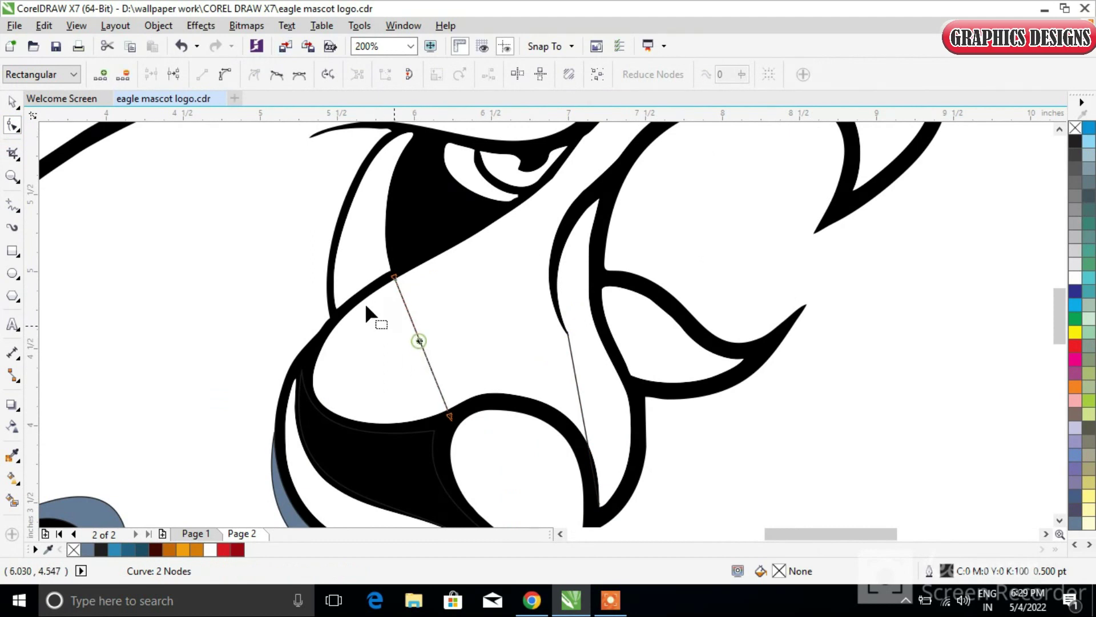
{"action": "left_click", "coordinate": [217, 76]}
{"action": "left_click_drag", "start_coordinate": [420, 345], "coordinate": [364, 368]}
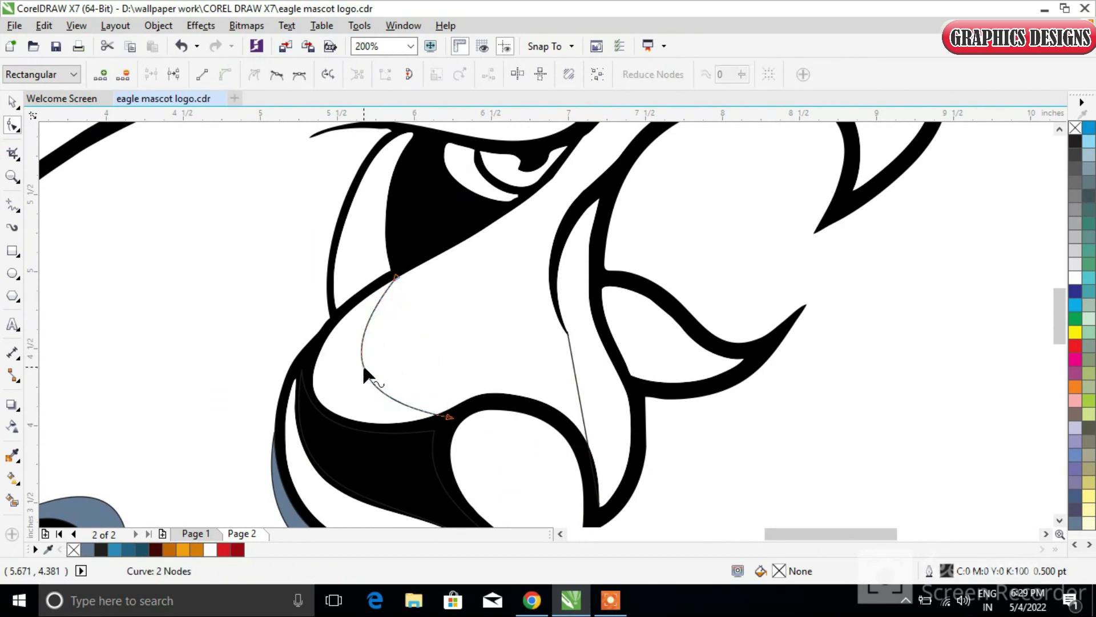
{"action": "left_click", "coordinate": [575, 379]}
{"action": "left_click_drag", "start_coordinate": [582, 409], "coordinate": [591, 399]}
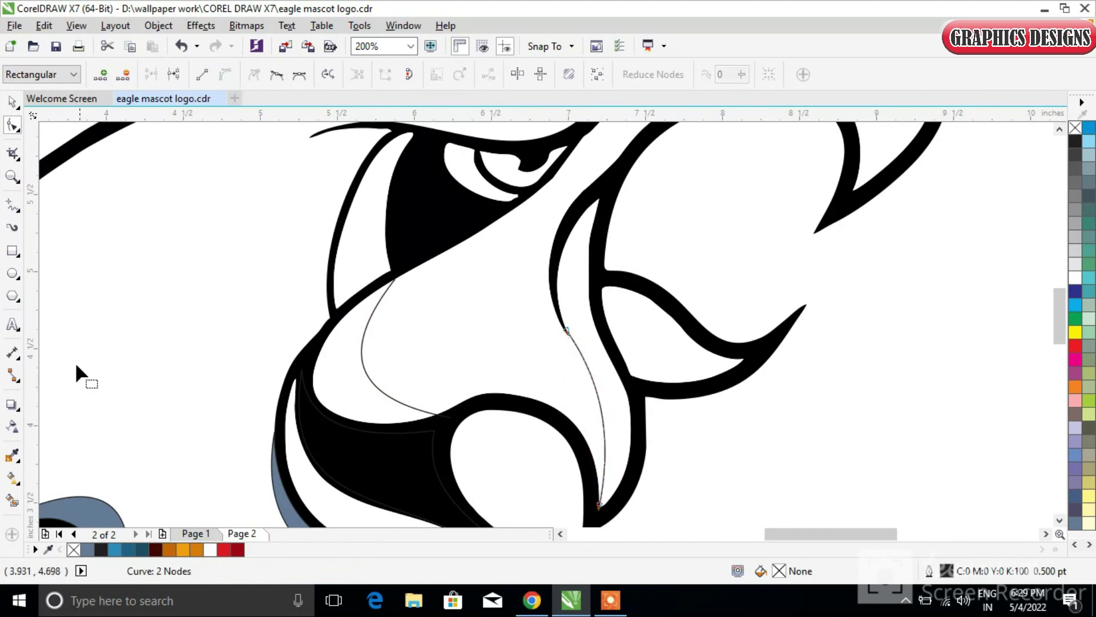
Fill the area above the mouth corner and the strip beside the cheek line with blue-grey C:40 M:20 Y:0 K:40.
{"action": "left_click", "coordinate": [11, 500]}
{"action": "left_click", "coordinate": [362, 374]}
{"action": "left_click", "coordinate": [613, 384]}
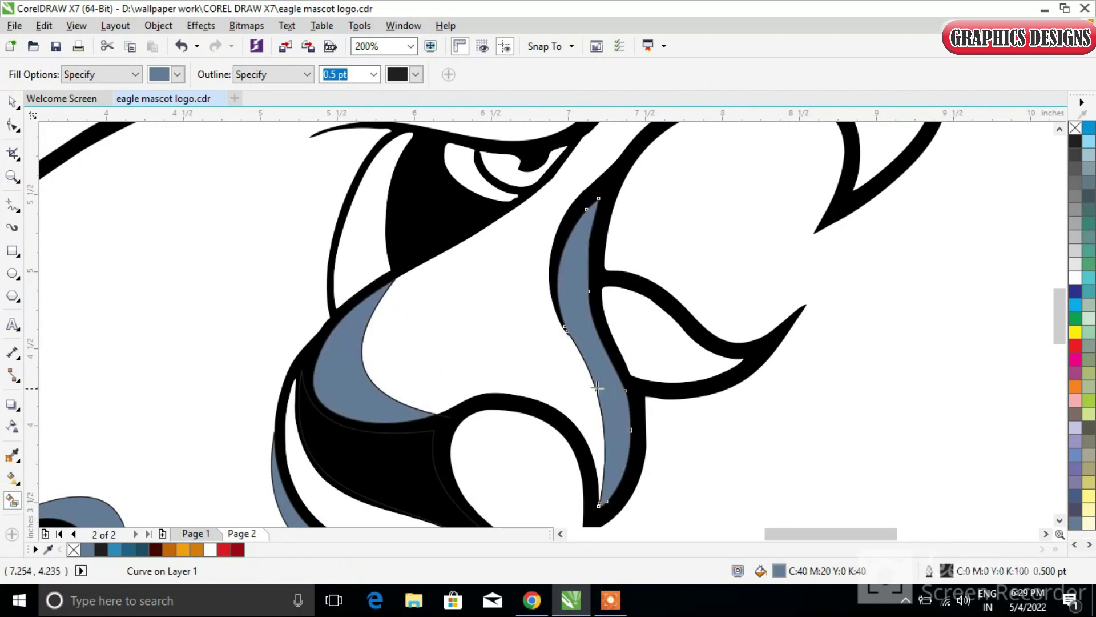
Draw a connected guide line from the brow's inner end through the two notch tips to the hooked upper beak's inner corner.
{"action": "key", "text": "F3"}
{"action": "left_click", "coordinate": [12, 205]}
{"action": "scroll", "coordinate": [532, 212], "scroll_direction": "up", "scroll_amount": 1}
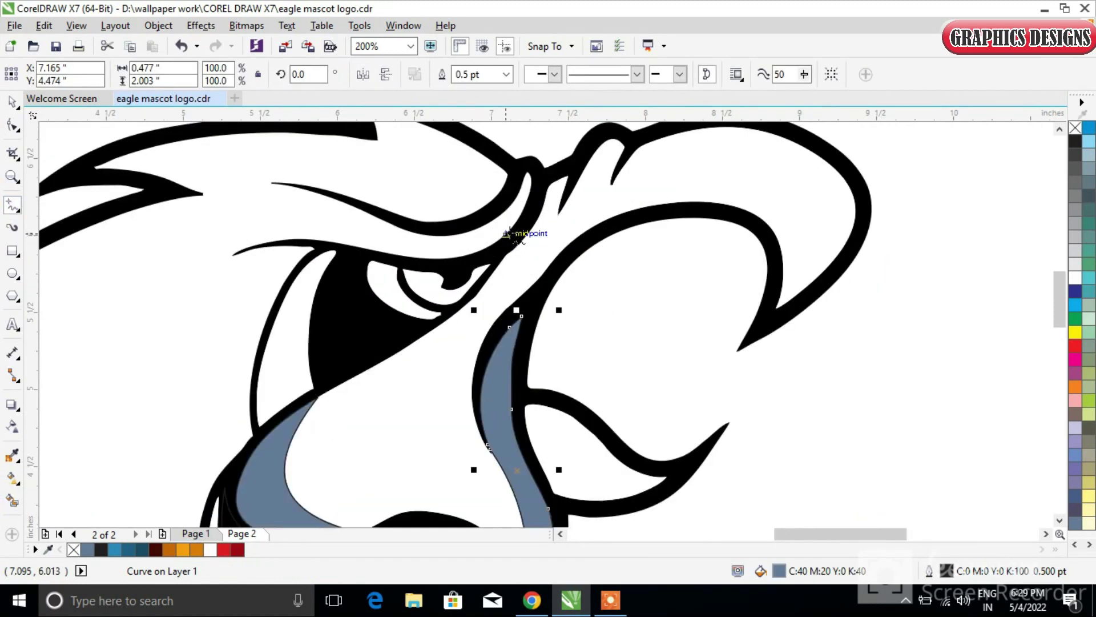
{"action": "left_click", "coordinate": [514, 248]}
{"action": "double_click", "coordinate": [561, 211]}
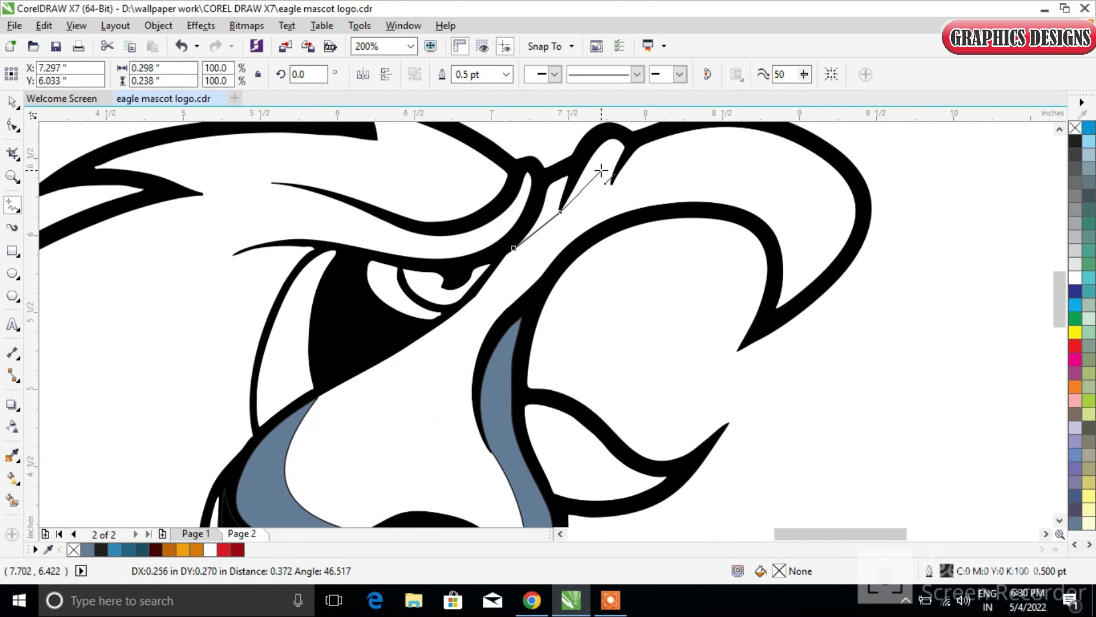
{"action": "double_click", "coordinate": [612, 171]}
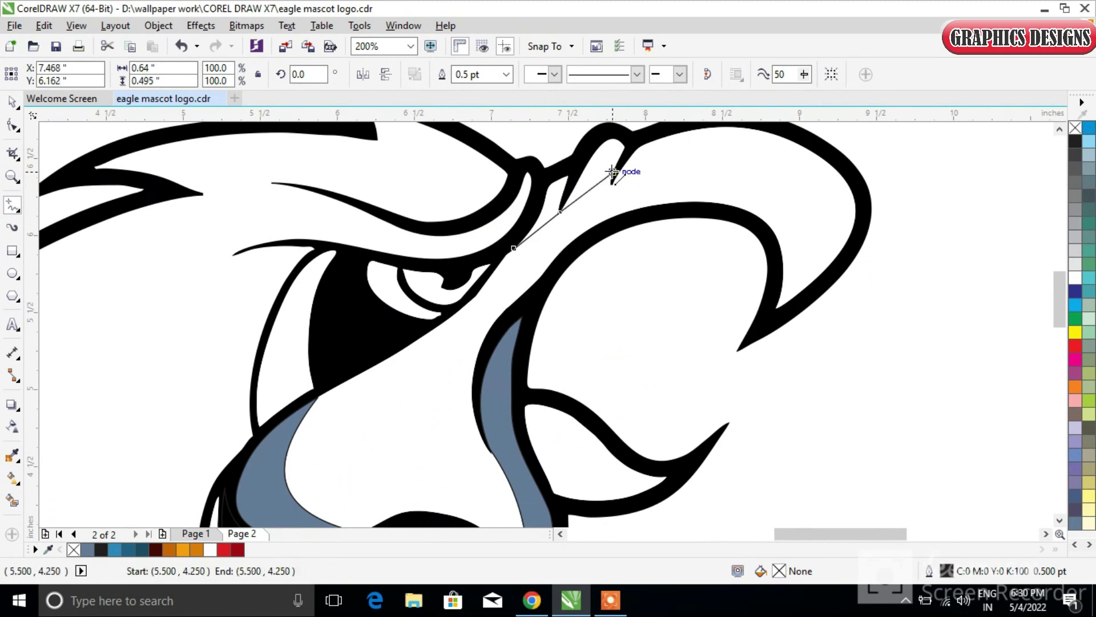
{"action": "left_click", "coordinate": [781, 306]}
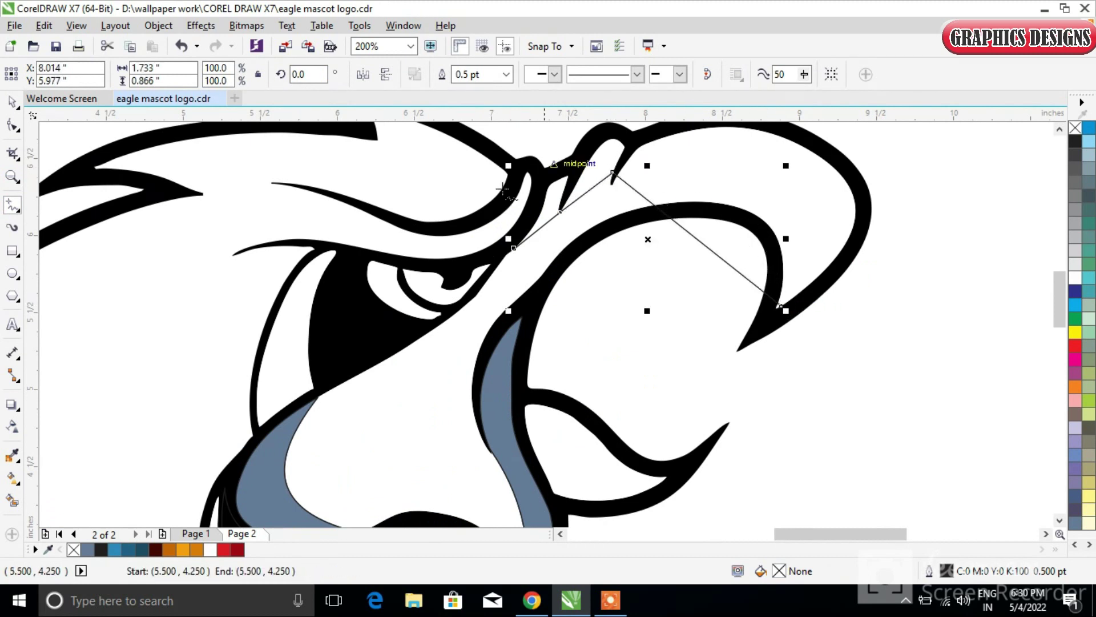
Convert the beak guide line's segments to curves and arch the two short segments between the brow and the notches.
{"action": "left_click", "coordinate": [13, 125]}
{"action": "scroll", "coordinate": [808, 363], "scroll_direction": "up", "scroll_amount": 1}
{"action": "left_click_drag", "start_coordinate": [808, 362], "coordinate": [511, 171]}
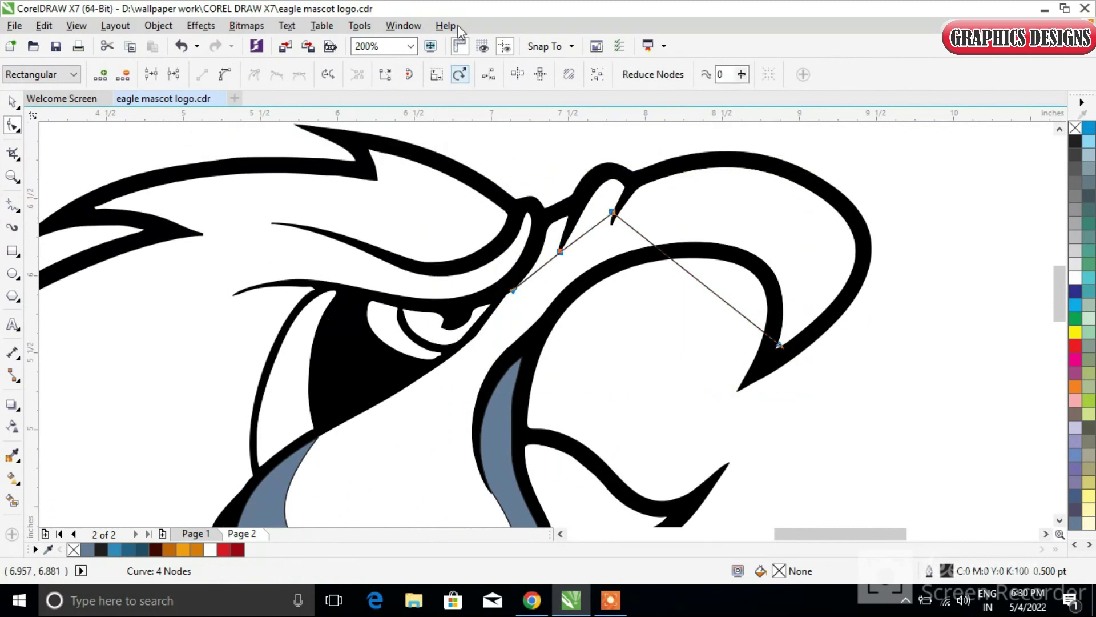
{"action": "scroll", "coordinate": [527, 255], "scroll_direction": "up", "scroll_amount": 1}
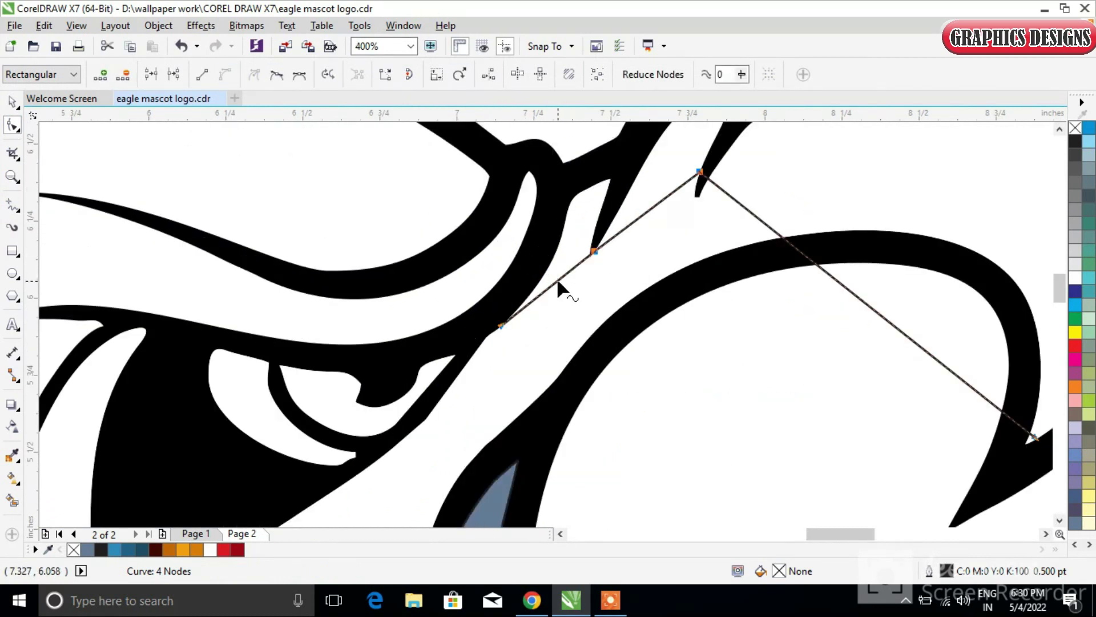
{"action": "left_click_drag", "start_coordinate": [654, 205], "coordinate": [676, 167]}
{"action": "left_click_drag", "start_coordinate": [554, 276], "coordinate": [570, 269]}
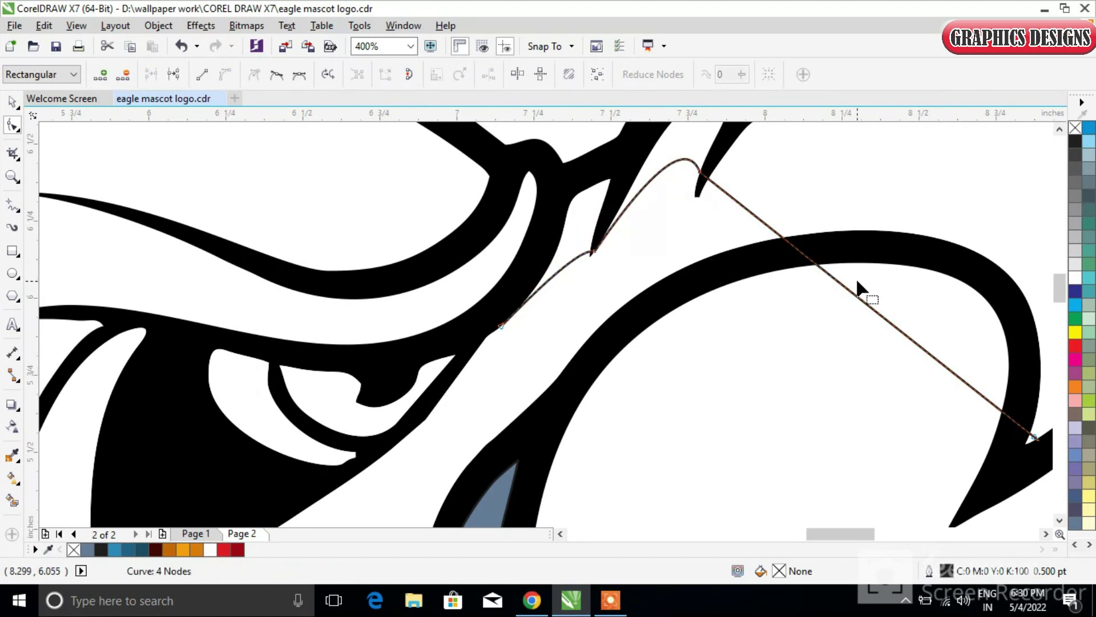
Bend the beak guide's long segment and adjust its handles so it runs inside the upper beak's outer outline.
{"action": "left_click_drag", "start_coordinate": [859, 301], "coordinate": [831, 238]}
{"action": "left_click", "coordinate": [482, 238]}
{"action": "left_click_drag", "start_coordinate": [869, 150], "coordinate": [828, 180]}
{"action": "left_click_drag", "start_coordinate": [945, 376], "coordinate": [914, 415]}
{"action": "left_click_drag", "start_coordinate": [1060, 279], "coordinate": [1060, 292]}
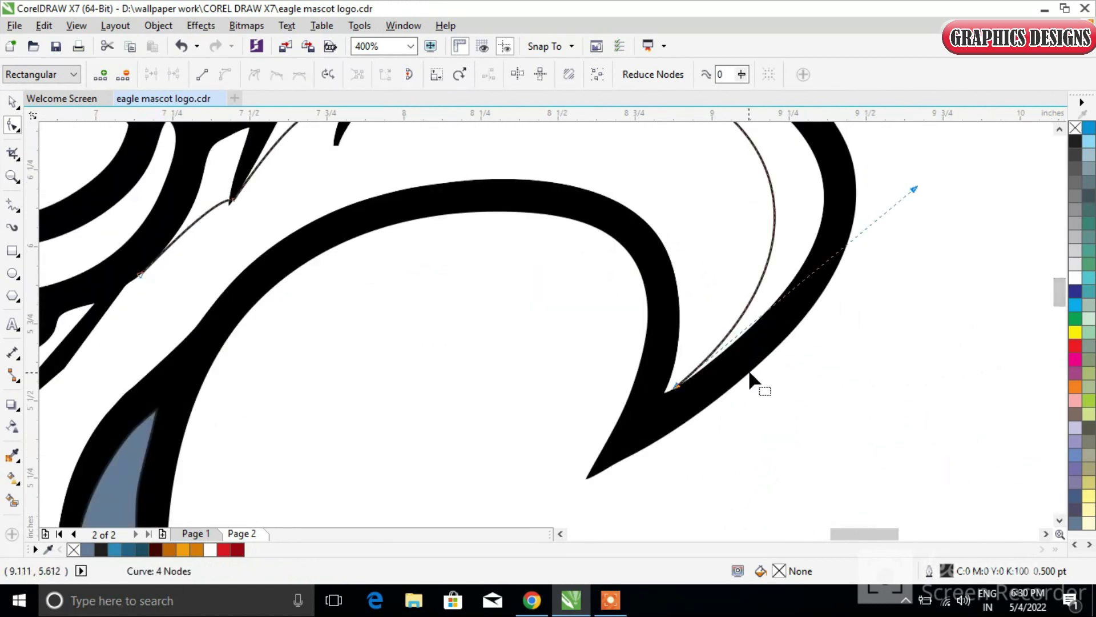
{"action": "scroll", "coordinate": [760, 377], "scroll_direction": "down", "scroll_amount": 1}
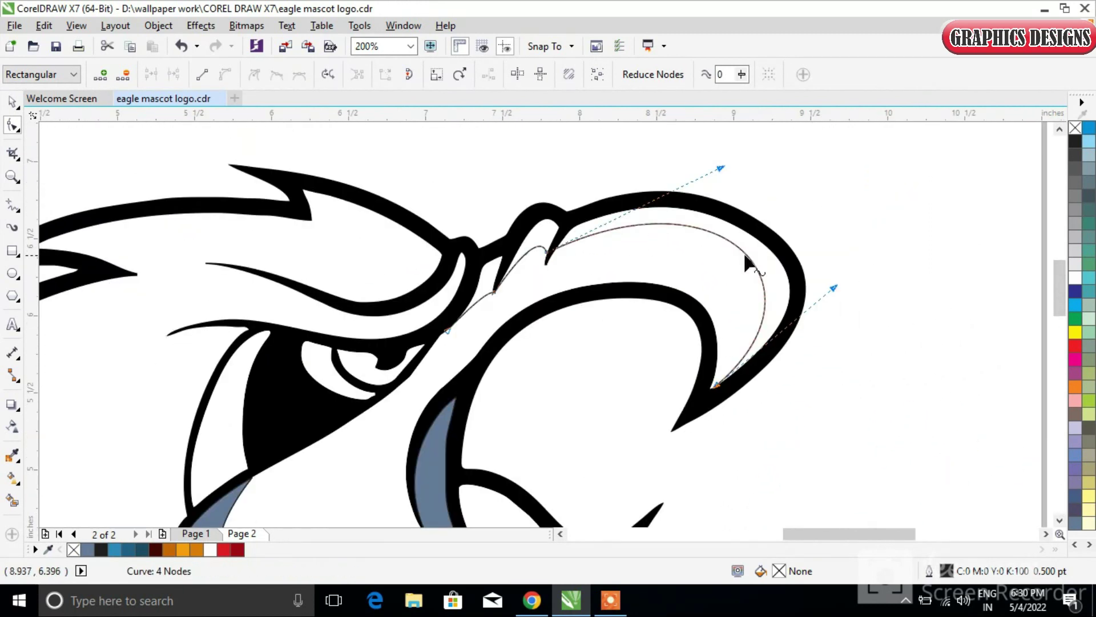
{"action": "left_click", "coordinate": [14, 102]}
{"action": "scroll", "coordinate": [491, 410], "scroll_direction": "up", "scroll_amount": 3}
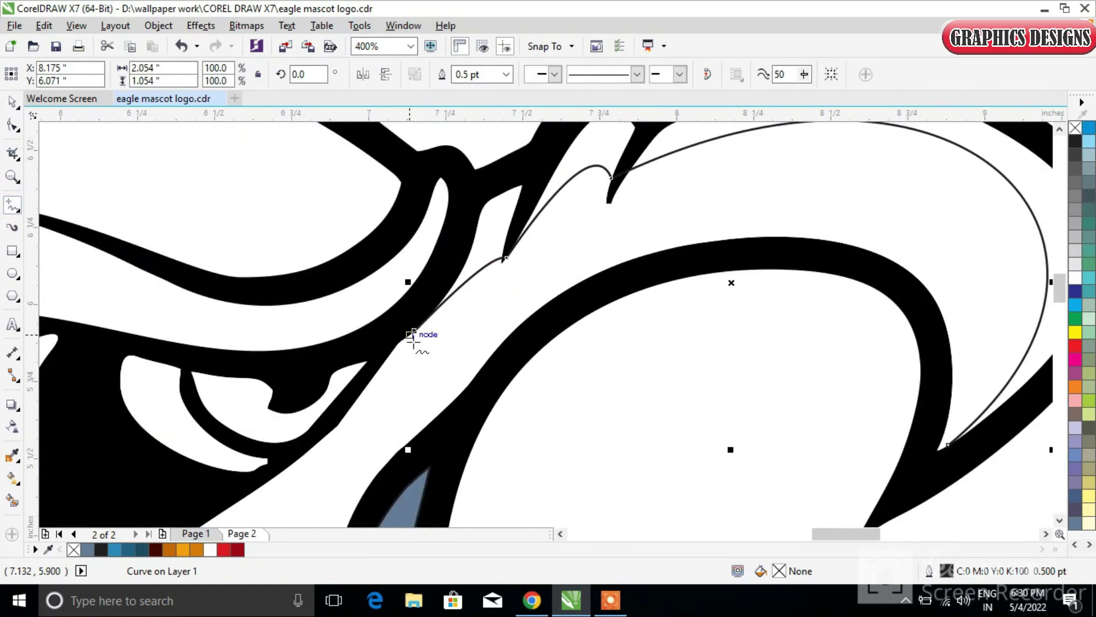
{"action": "left_click", "coordinate": [337, 425]}
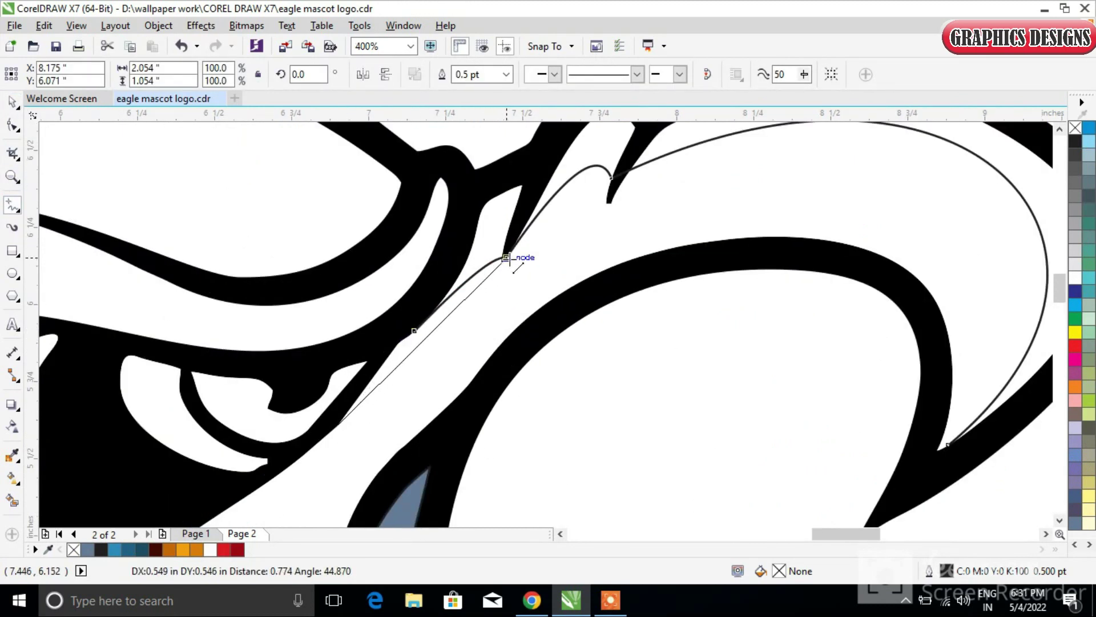
{"action": "left_click", "coordinate": [509, 258]}
{"action": "left_click", "coordinate": [13, 125]}
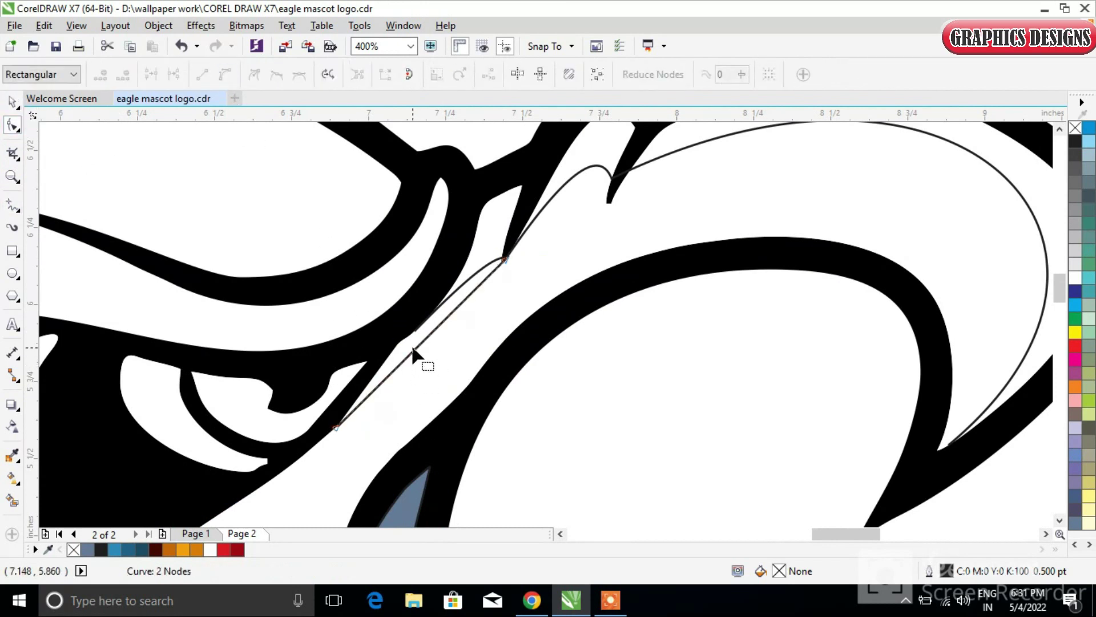
{"action": "left_click", "coordinate": [417, 342]}
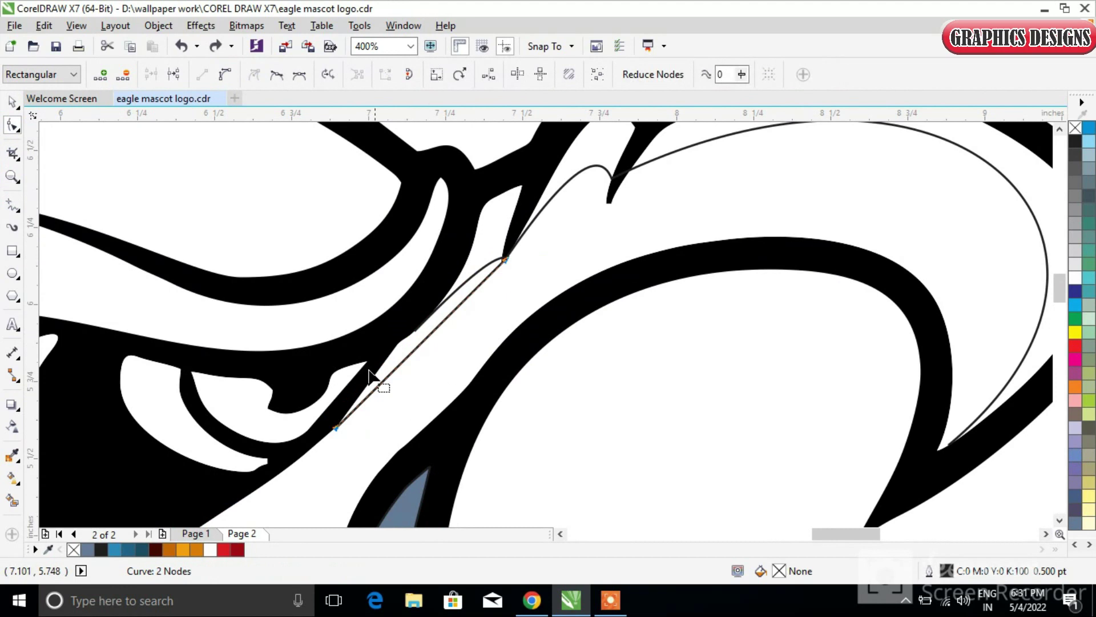
{"action": "left_click", "coordinate": [416, 345]}
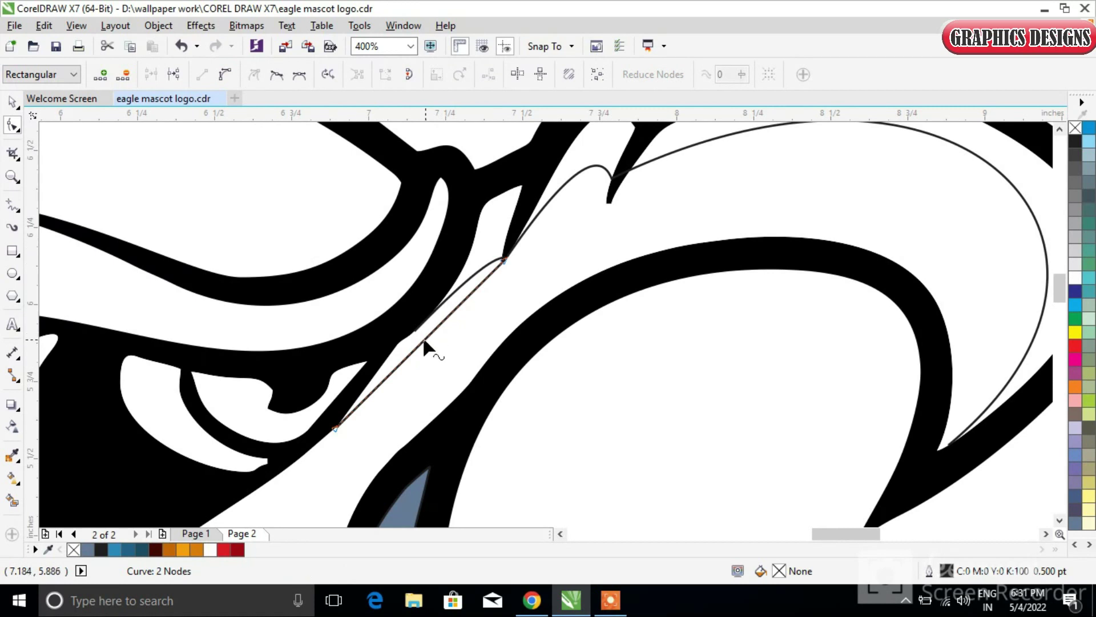
{"action": "key", "text": "Delete"}
Fill the bump between the two notches and the strip along the upper beak's outer edge with C:40 M:20 Y:0 K:40.
{"action": "scroll", "coordinate": [465, 318], "scroll_direction": "down", "scroll_amount": 1}
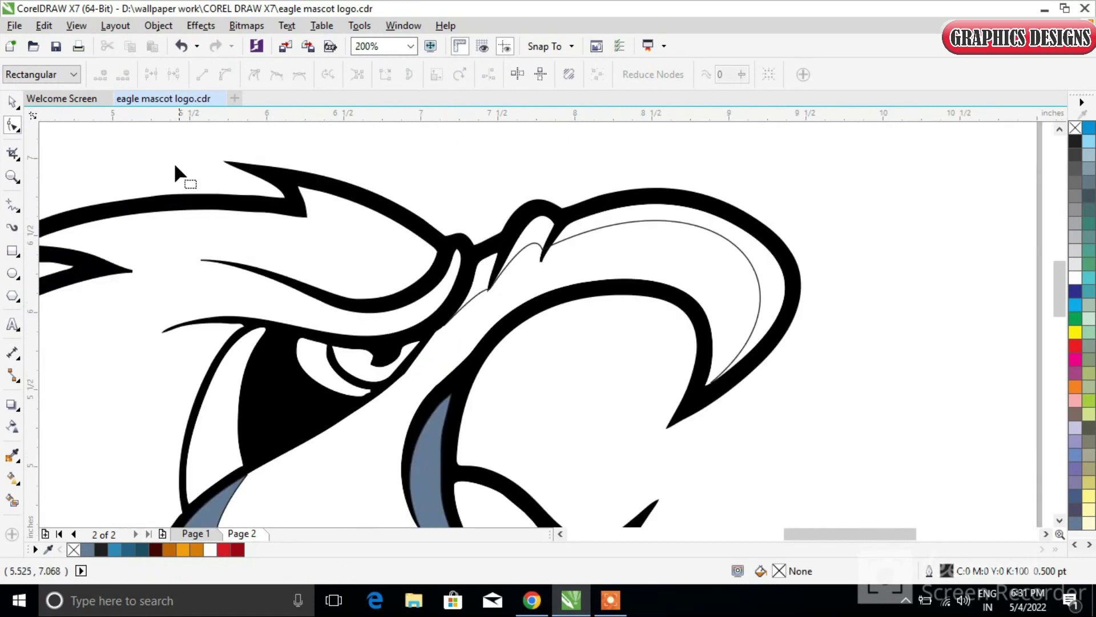
{"action": "left_click", "coordinate": [12, 500]}
{"action": "left_click", "coordinate": [485, 272]}
{"action": "key", "text": "ctrl+z"}
{"action": "left_click", "coordinate": [534, 239]}
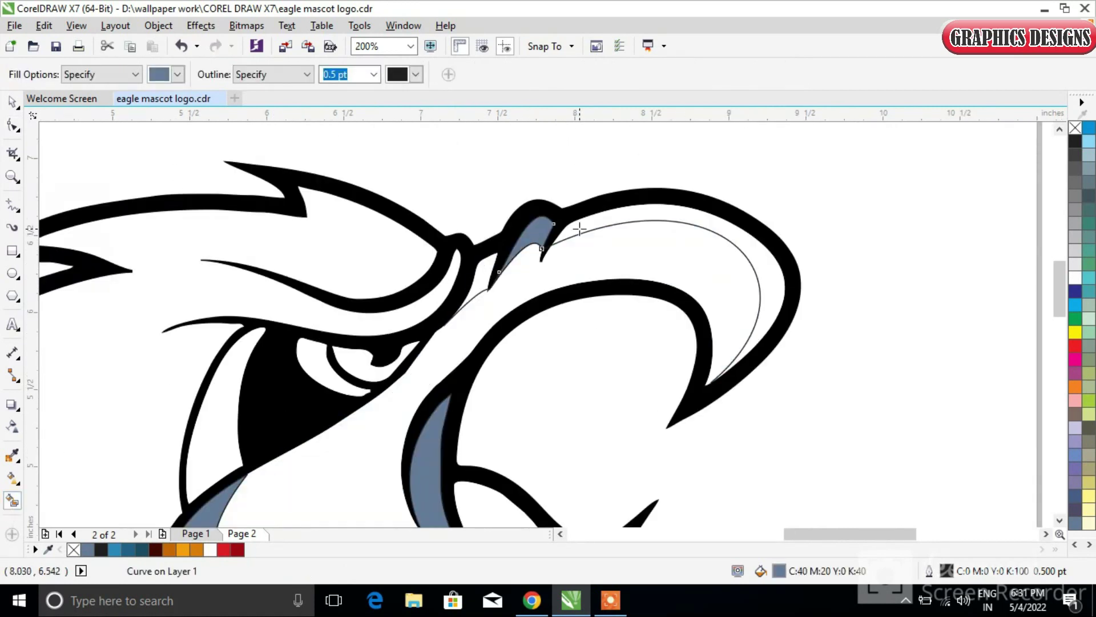
{"action": "left_click", "coordinate": [579, 229]}
{"action": "left_click", "coordinate": [480, 273]}
{"action": "key", "text": "ctrl+z"}
Adjust the beak guide curve's node at the first notch tip and break the curve where it crosses the tip.
{"action": "left_click", "coordinate": [11, 102]}
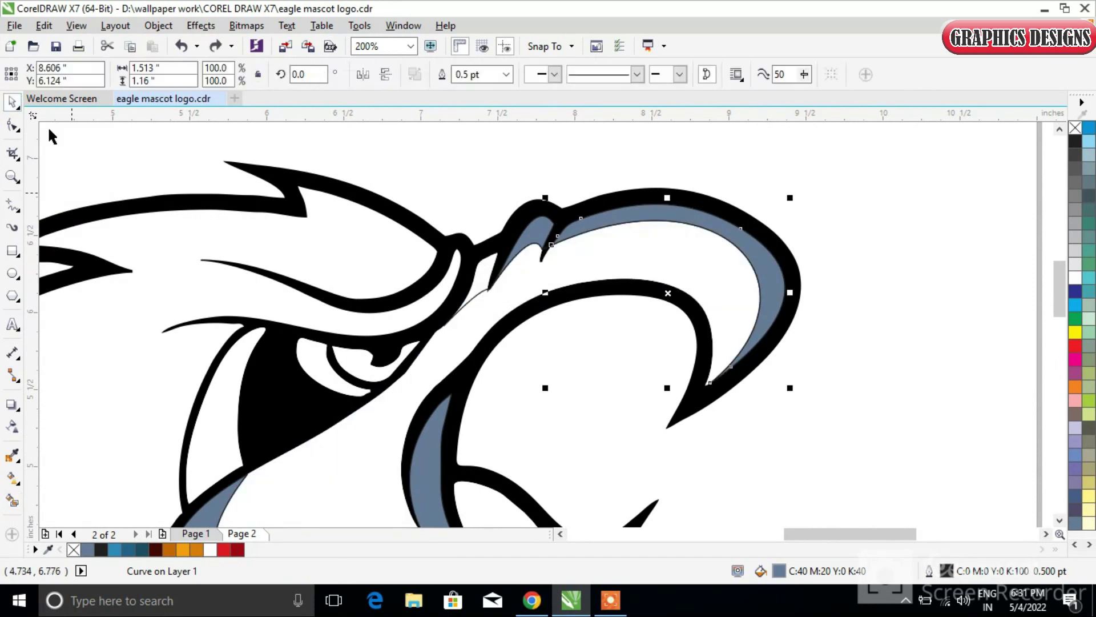
{"action": "scroll", "coordinate": [469, 300], "scroll_direction": "up", "scroll_amount": 1}
{"action": "left_click", "coordinate": [13, 126]}
{"action": "left_click", "coordinate": [492, 284]}
{"action": "left_click", "coordinate": [416, 352]}
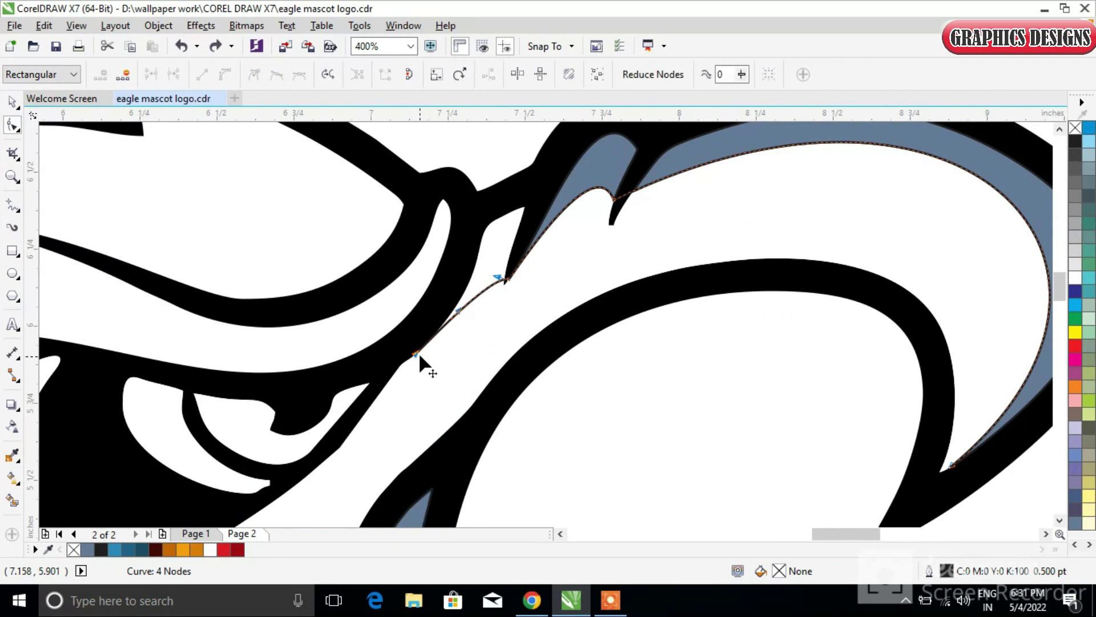
{"action": "scroll", "coordinate": [483, 303], "scroll_direction": "up", "scroll_amount": 2}
{"action": "left_click_drag", "start_coordinate": [578, 211], "coordinate": [575, 215]}
{"action": "scroll", "coordinate": [567, 220], "scroll_direction": "up", "scroll_amount": 1}
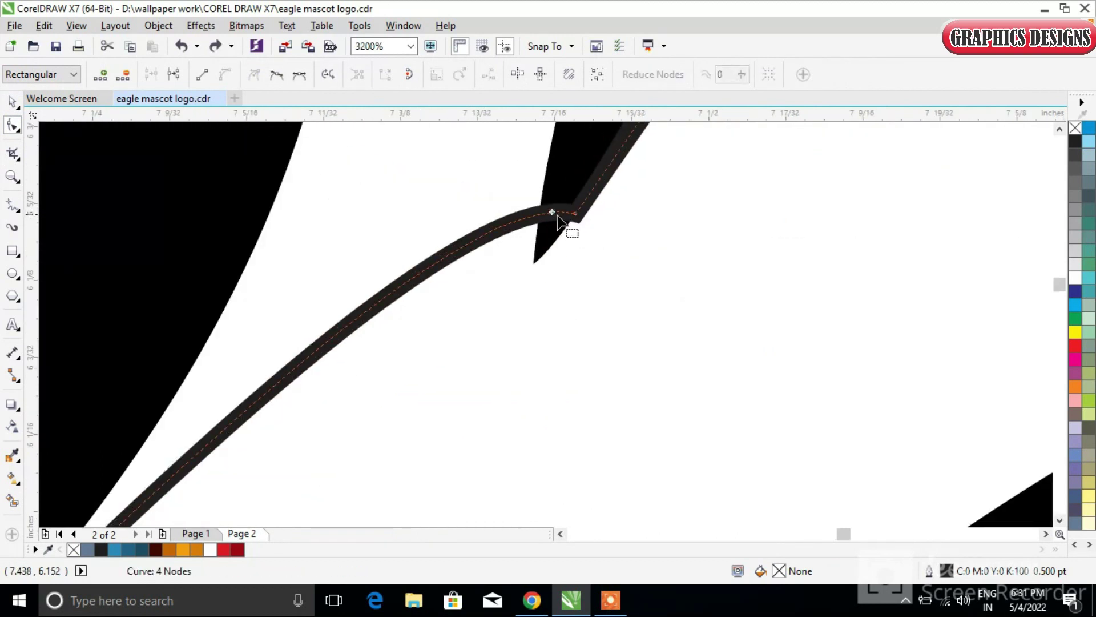
{"action": "scroll", "coordinate": [564, 219], "scroll_direction": "down", "scroll_amount": 1}
{"action": "left_click", "coordinate": [165, 76]}
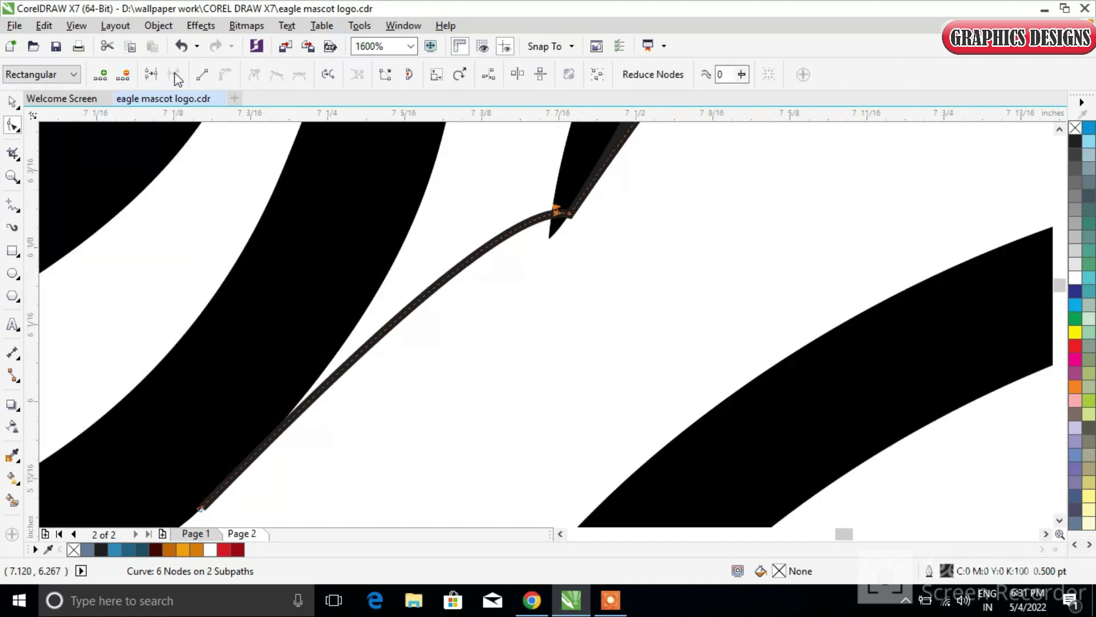
{"action": "scroll", "coordinate": [291, 166], "scroll_direction": "down", "scroll_amount": 1}
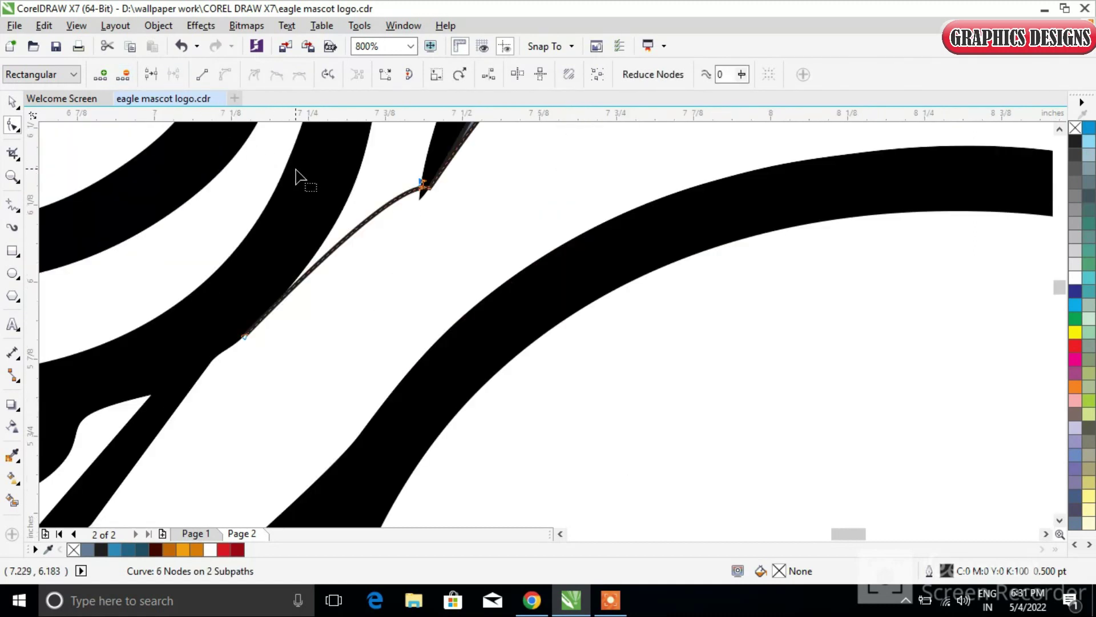
{"action": "left_click", "coordinate": [12, 501]}
{"action": "left_click", "coordinate": [401, 171]}
{"action": "key", "text": "ctrl+z"}
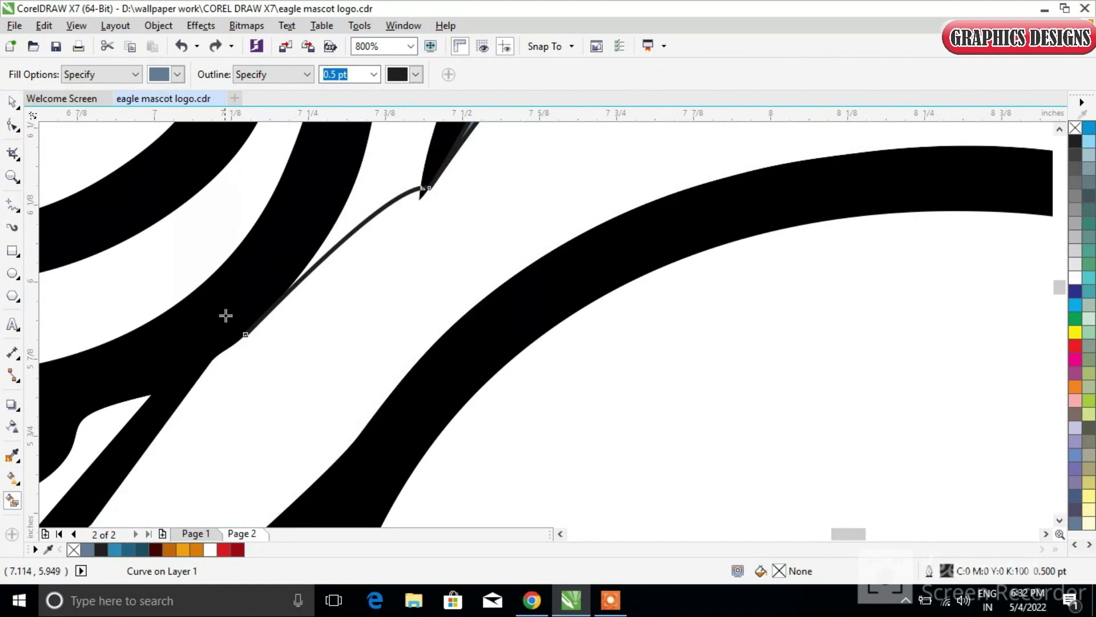
Nudge the beak guide curve slightly and fill the gap between the brow and the first notch with blue-grey.
{"action": "scroll", "coordinate": [216, 295], "scroll_direction": "up", "scroll_amount": 3}
{"action": "left_click", "coordinate": [14, 108]}
{"action": "left_click_drag", "start_coordinate": [366, 281], "coordinate": [358, 267]}
{"action": "scroll", "coordinate": [412, 267], "scroll_direction": "down", "scroll_amount": 4}
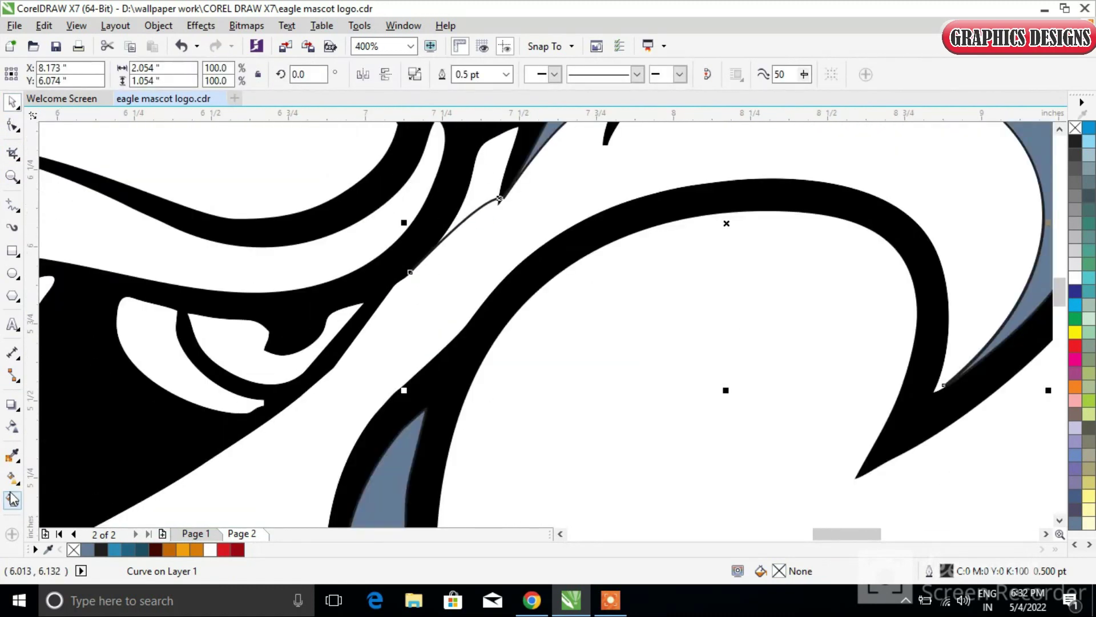
{"action": "left_click", "coordinate": [12, 501]}
{"action": "left_click", "coordinate": [503, 171]}
Draw a closed four-sided shape inside the black area beside the eye.
{"action": "scroll", "coordinate": [571, 208], "scroll_direction": "down", "scroll_amount": 3}
{"action": "scroll", "coordinate": [583, 240], "scroll_direction": "up", "scroll_amount": 1}
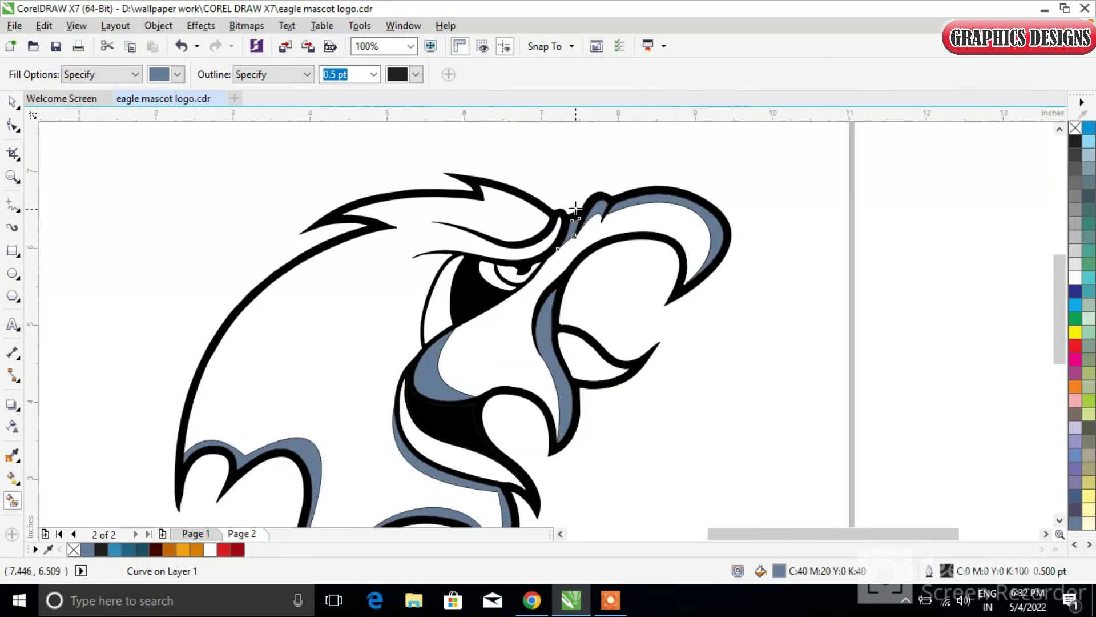
{"action": "scroll", "coordinate": [273, 369], "scroll_direction": "up", "scroll_amount": 1}
{"action": "scroll", "coordinate": [51, 160], "scroll_direction": "down", "scroll_amount": 1}
{"action": "left_click", "coordinate": [12, 204]}
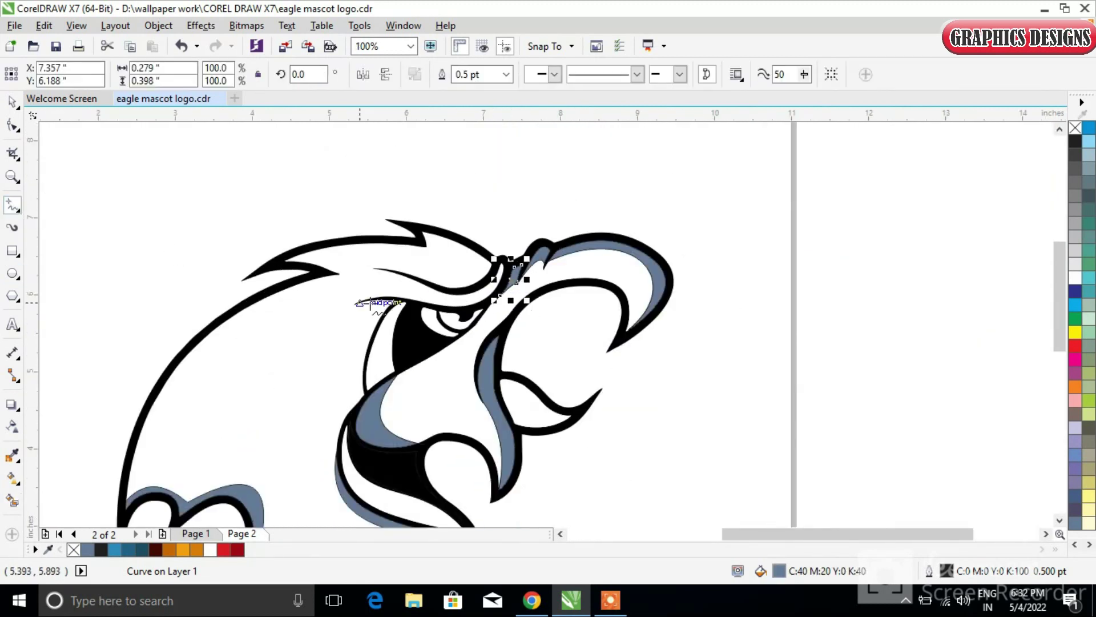
{"action": "scroll", "coordinate": [383, 326], "scroll_direction": "up", "scroll_amount": 2}
{"action": "left_click", "coordinate": [358, 317]}
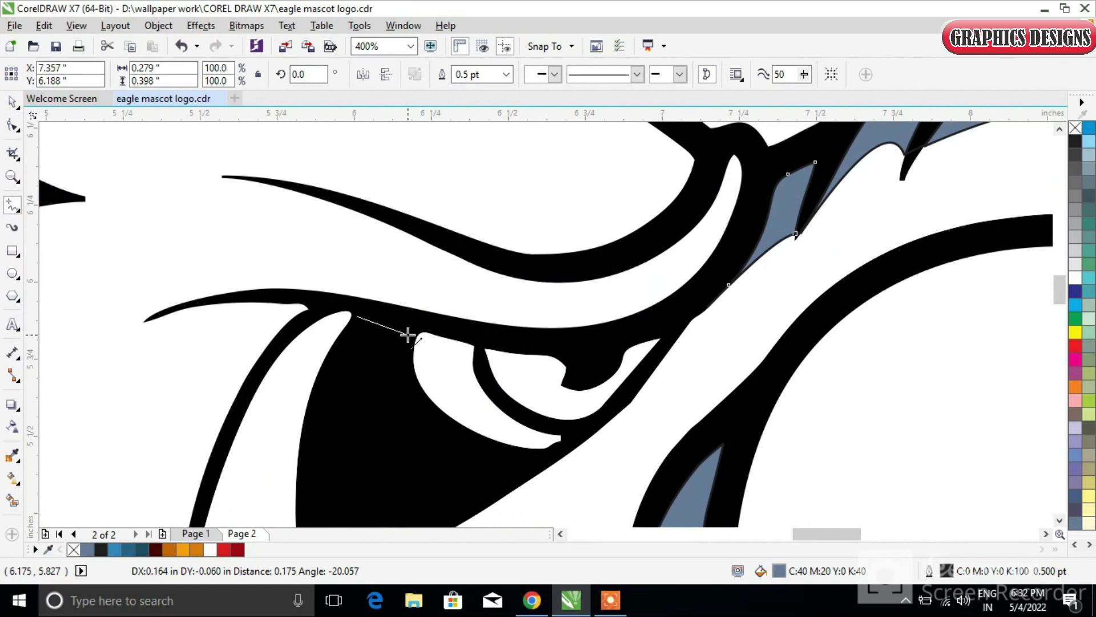
{"action": "double_click", "coordinate": [408, 331]}
{"action": "left_click", "coordinate": [527, 457]}
{"action": "scroll", "coordinate": [529, 463], "scroll_direction": "up", "scroll_amount": 2}
{"action": "left_click", "coordinate": [497, 421]}
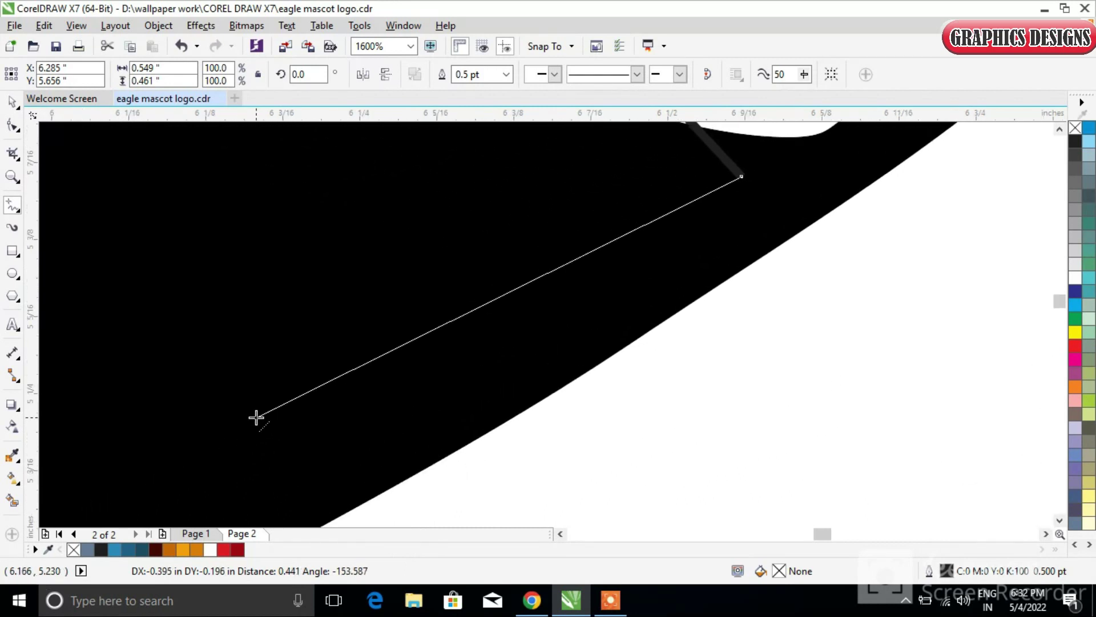
{"action": "left_click", "coordinate": [166, 471]}
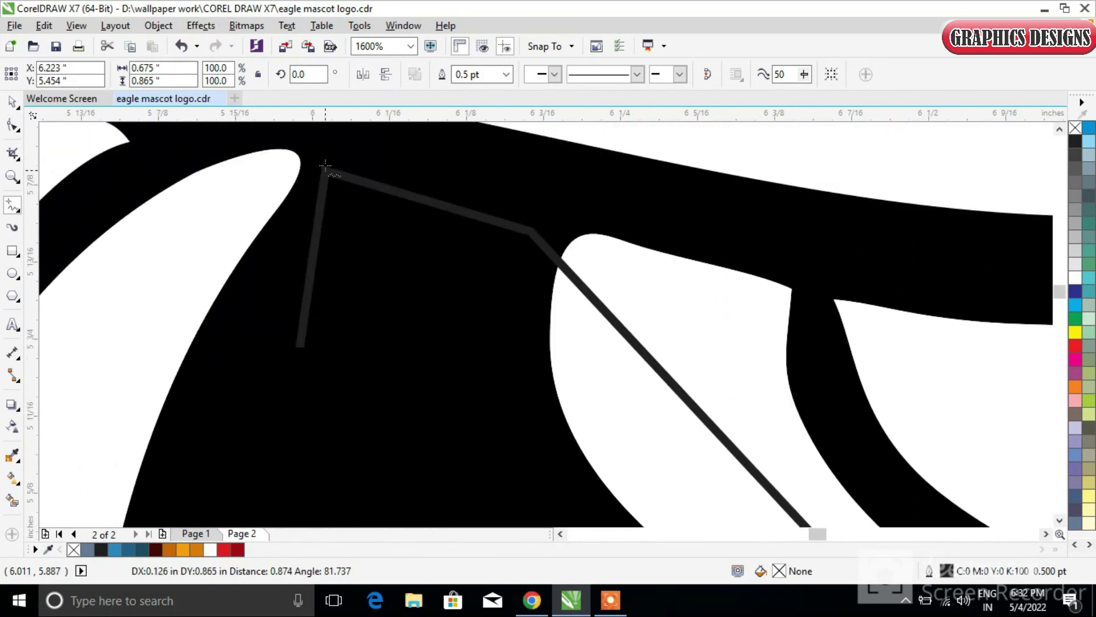
{"action": "left_click", "coordinate": [339, 172]}
Convert the eye-area shape's sides to curves and bend the top side and the side beside the eye white.
{"action": "scroll", "coordinate": [339, 171], "scroll_direction": "down", "scroll_amount": 2}
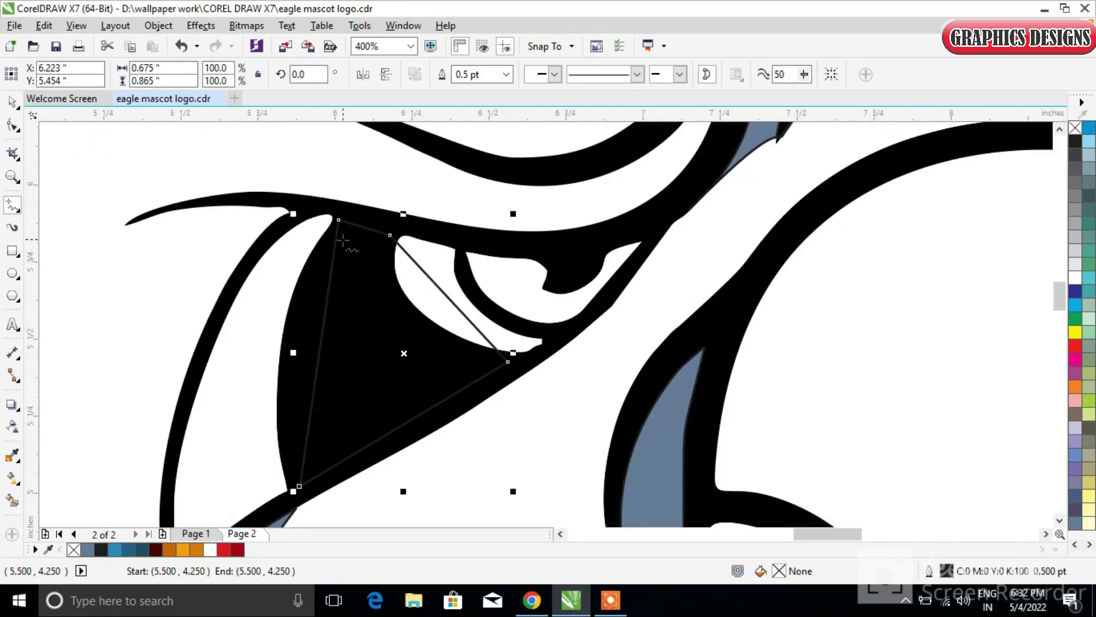
{"action": "left_click", "coordinate": [12, 127]}
{"action": "scroll", "coordinate": [108, 187], "scroll_direction": "down", "scroll_amount": 2}
{"action": "left_click_drag", "start_coordinate": [409, 374], "coordinate": [154, 162]}
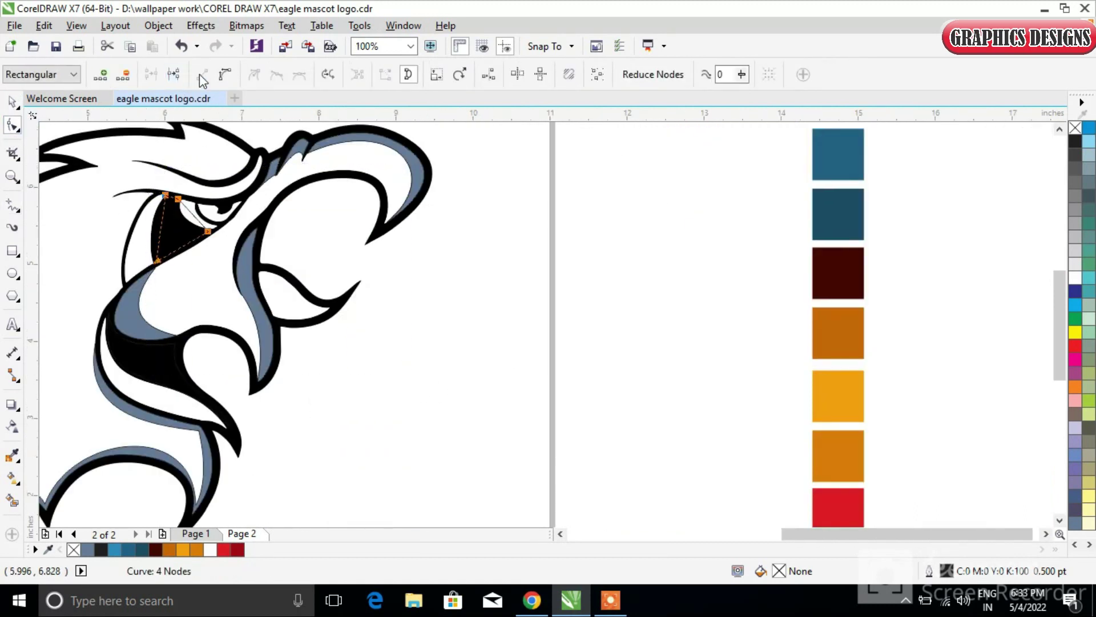
{"action": "scroll", "coordinate": [161, 191], "scroll_direction": "up", "scroll_amount": 3}
{"action": "left_click_drag", "start_coordinate": [242, 236], "coordinate": [238, 241]}
{"action": "left_click_drag", "start_coordinate": [407, 371], "coordinate": [345, 410]}
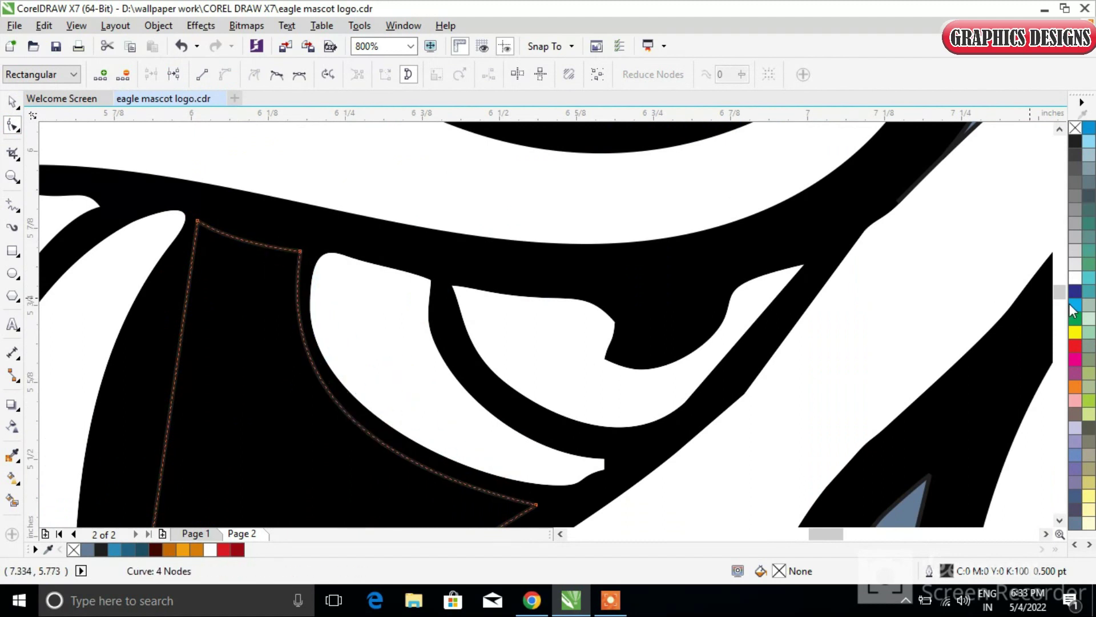
Bend the remaining long side of the eye-area shape outward so it follows the curved edge of the black area.
{"action": "scroll", "coordinate": [1016, 305], "scroll_direction": "down", "scroll_amount": 3}
{"action": "scroll", "coordinate": [140, 243], "scroll_direction": "down", "scroll_amount": 1}
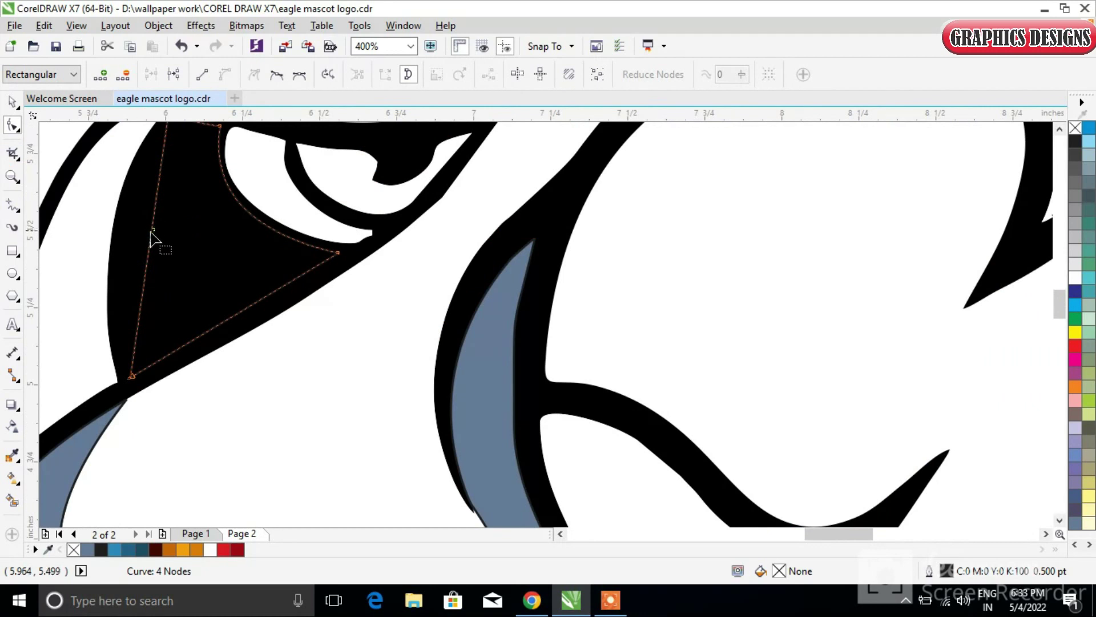
{"action": "left_click_drag", "start_coordinate": [151, 238], "coordinate": [124, 241]}
{"action": "scroll", "coordinate": [171, 215], "scroll_direction": "down", "scroll_amount": 1}
{"action": "scroll", "coordinate": [168, 197], "scroll_direction": "up", "scroll_amount": 1}
{"action": "scroll", "coordinate": [282, 195], "scroll_direction": "down", "scroll_amount": 2}
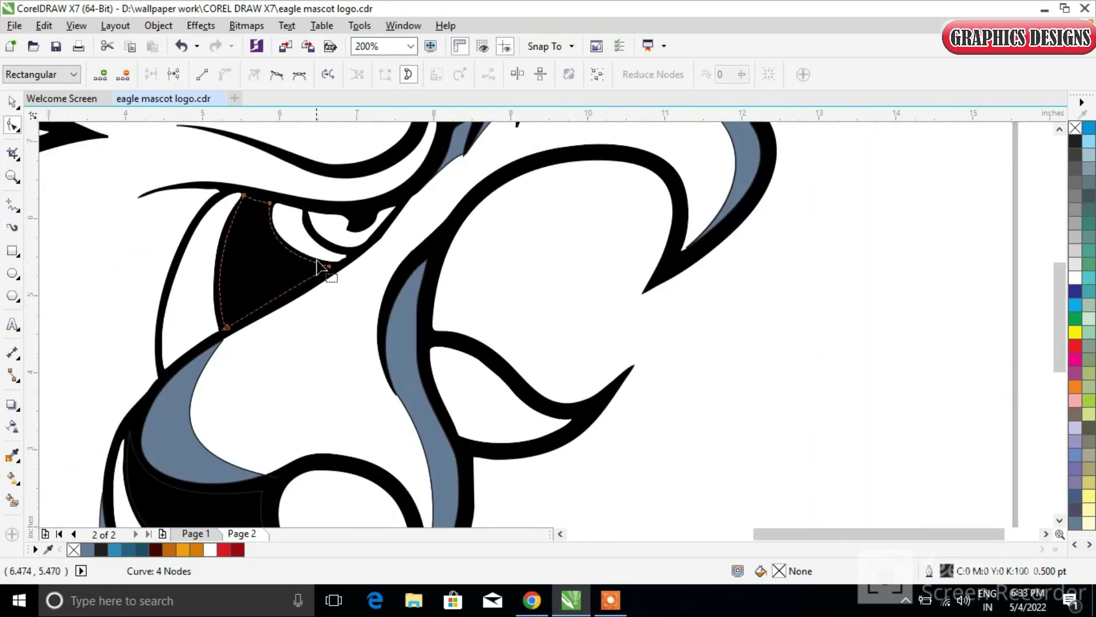
Draw a guide line across the tongue from its inner edge to its tip and bend it into a downward curve.
{"action": "left_click", "coordinate": [12, 204]}
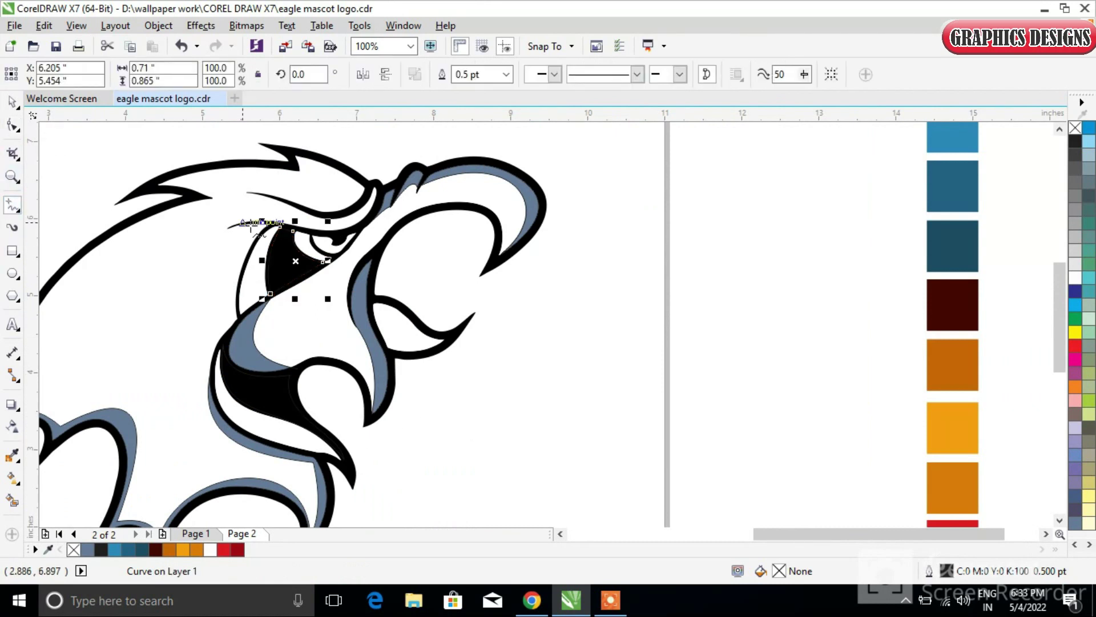
{"action": "scroll", "coordinate": [369, 315], "scroll_direction": "up", "scroll_amount": 2}
{"action": "left_click", "coordinate": [364, 302]}
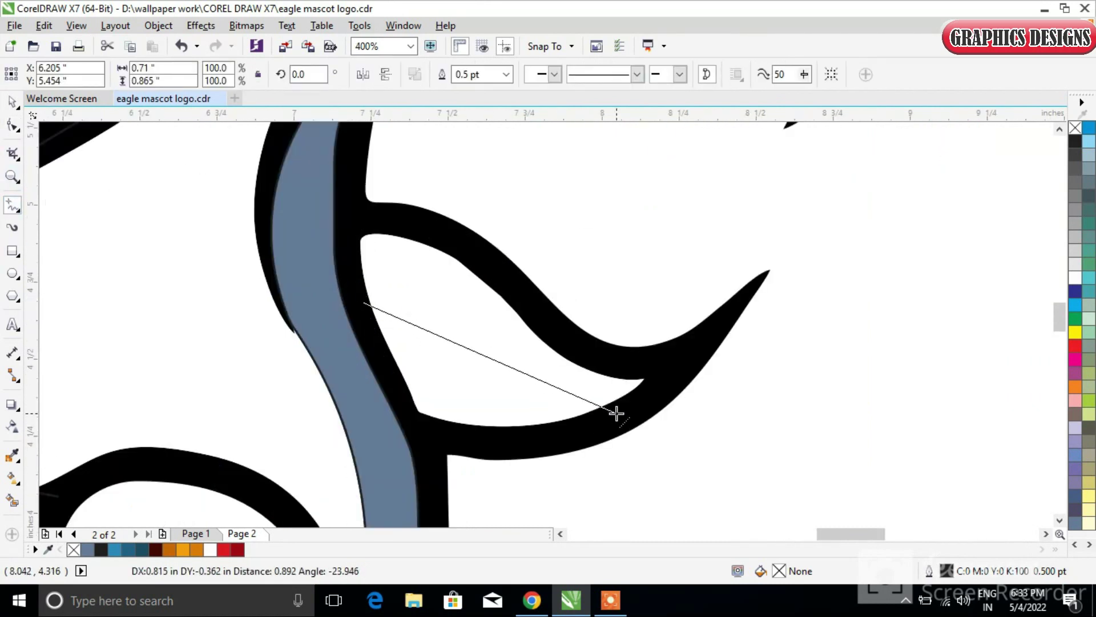
{"action": "left_click", "coordinate": [649, 378]}
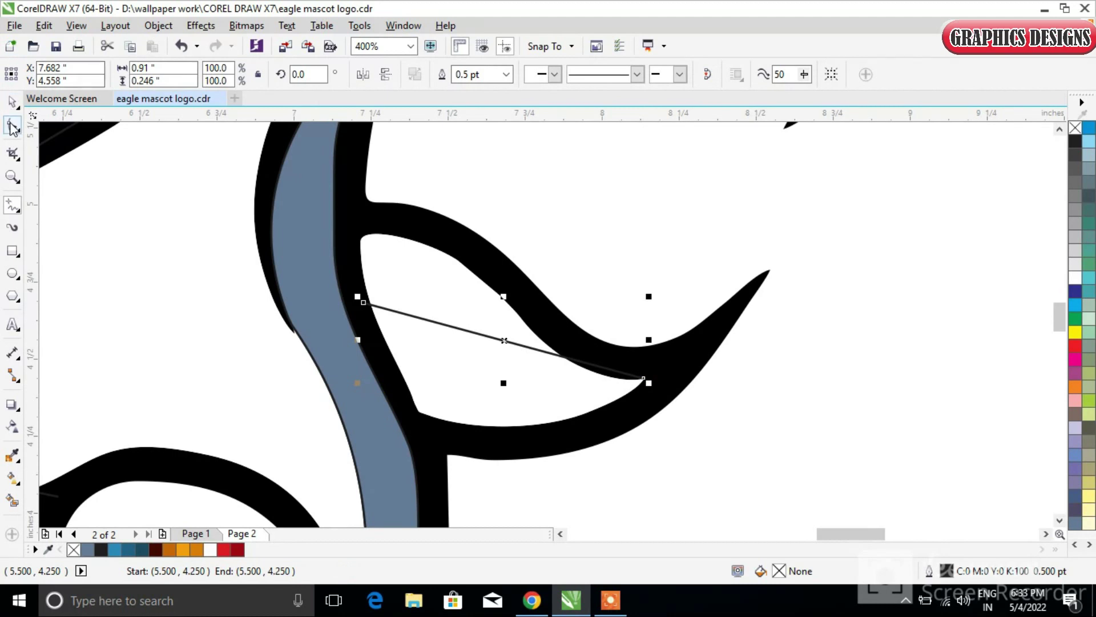
{"action": "left_click", "coordinate": [12, 125]}
{"action": "left_click", "coordinate": [437, 321]}
{"action": "left_click_drag", "start_coordinate": [500, 340], "coordinate": [485, 388]}
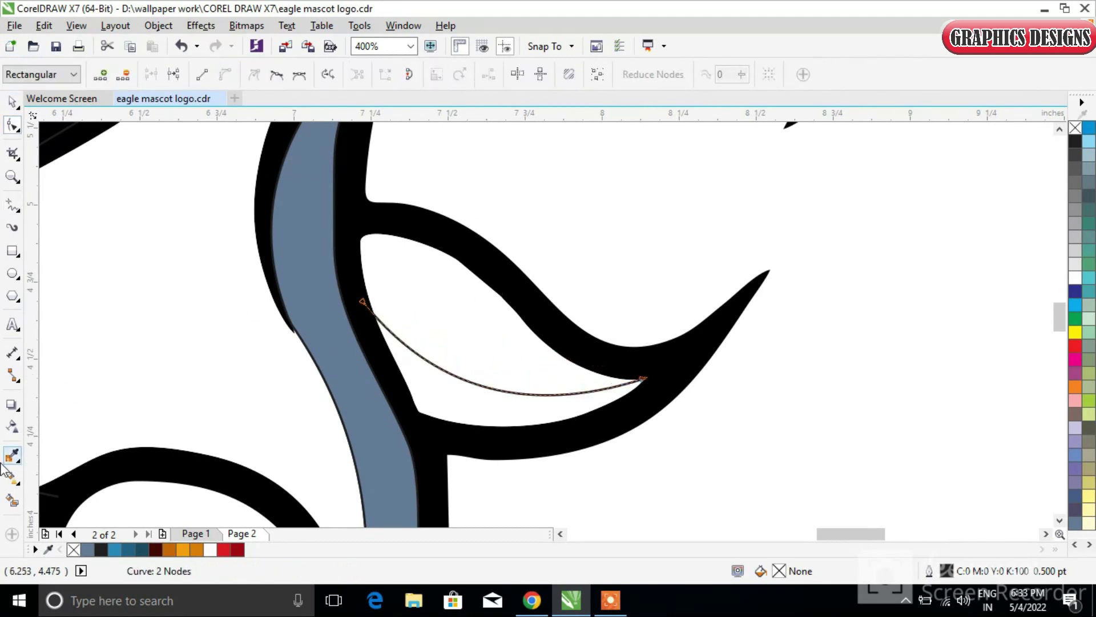
Fill the tongue area below the guide curve with blue-grey and clear the selection.
{"action": "left_click", "coordinate": [13, 500]}
{"action": "left_click", "coordinate": [461, 412]}
{"action": "scroll", "coordinate": [454, 389], "scroll_direction": "down", "scroll_amount": 3}
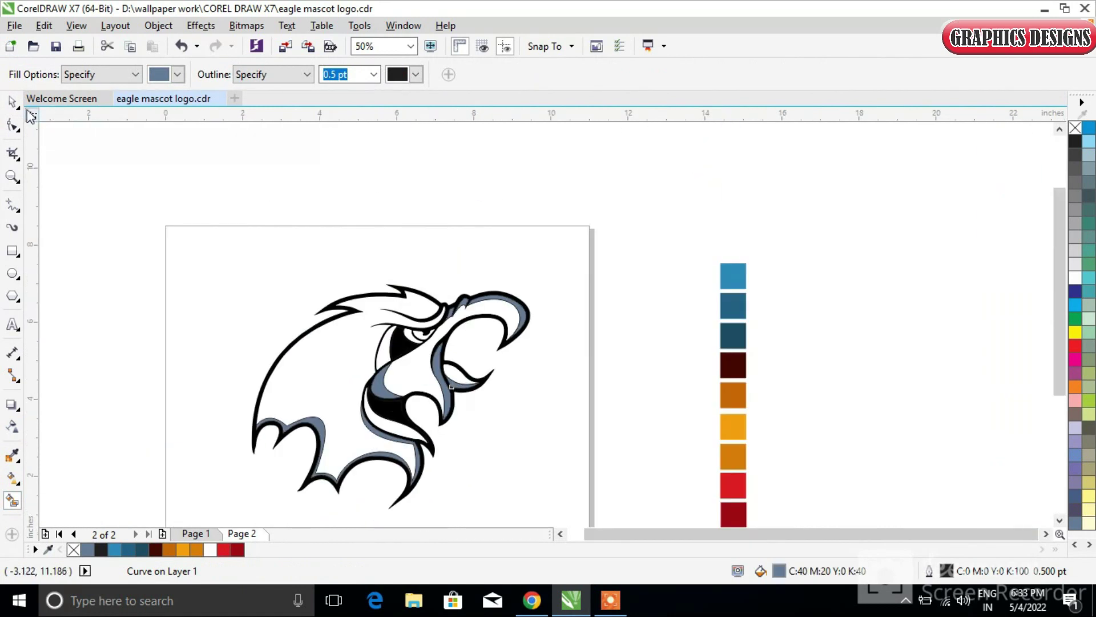
{"action": "left_click", "coordinate": [12, 102]}
{"action": "left_click", "coordinate": [595, 435]}
{"action": "scroll", "coordinate": [374, 349], "scroll_direction": "up", "scroll_amount": 1}
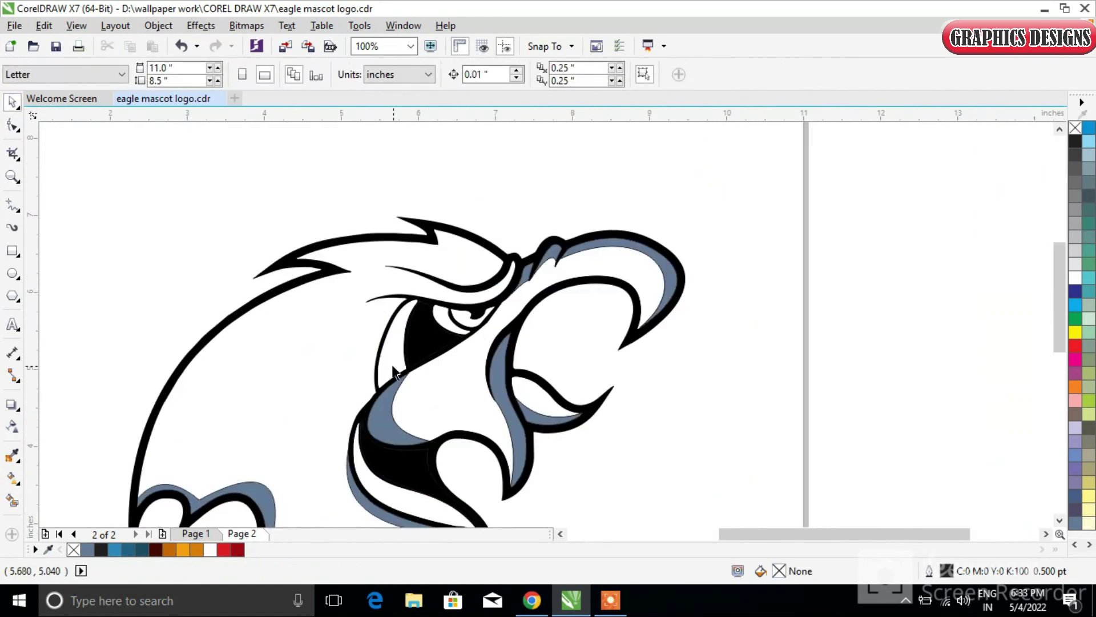
Sample the light blue swatch and fill the eagle's main head area with it.
{"action": "left_click", "coordinate": [13, 456]}
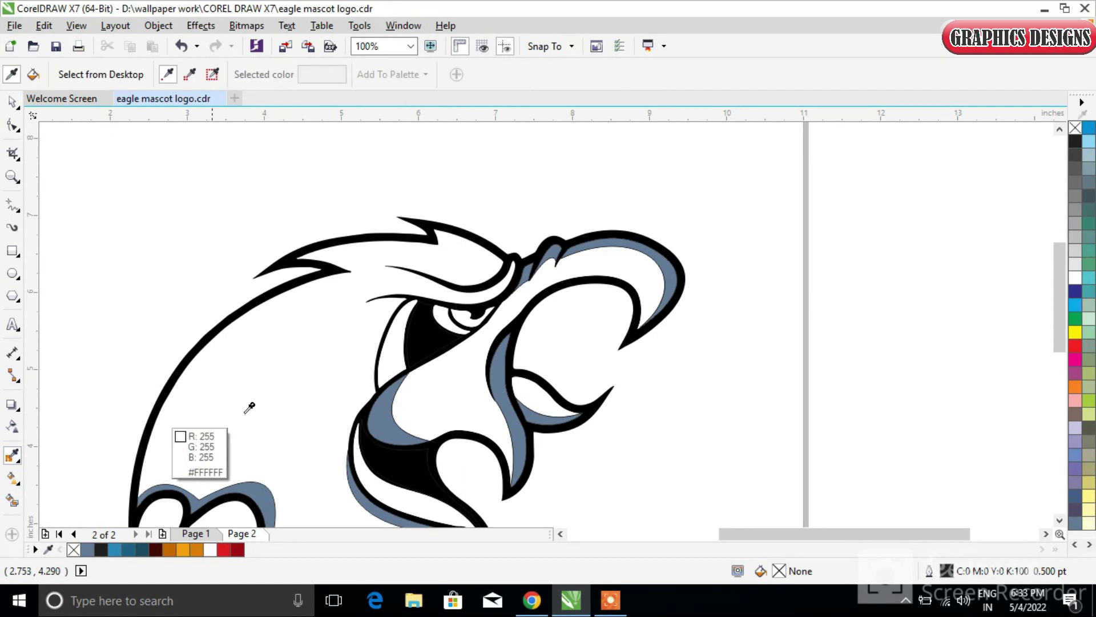
{"action": "scroll", "coordinate": [320, 407], "scroll_direction": "down", "scroll_amount": 1}
{"action": "left_click", "coordinate": [706, 304]}
{"action": "left_click", "coordinate": [289, 402]}
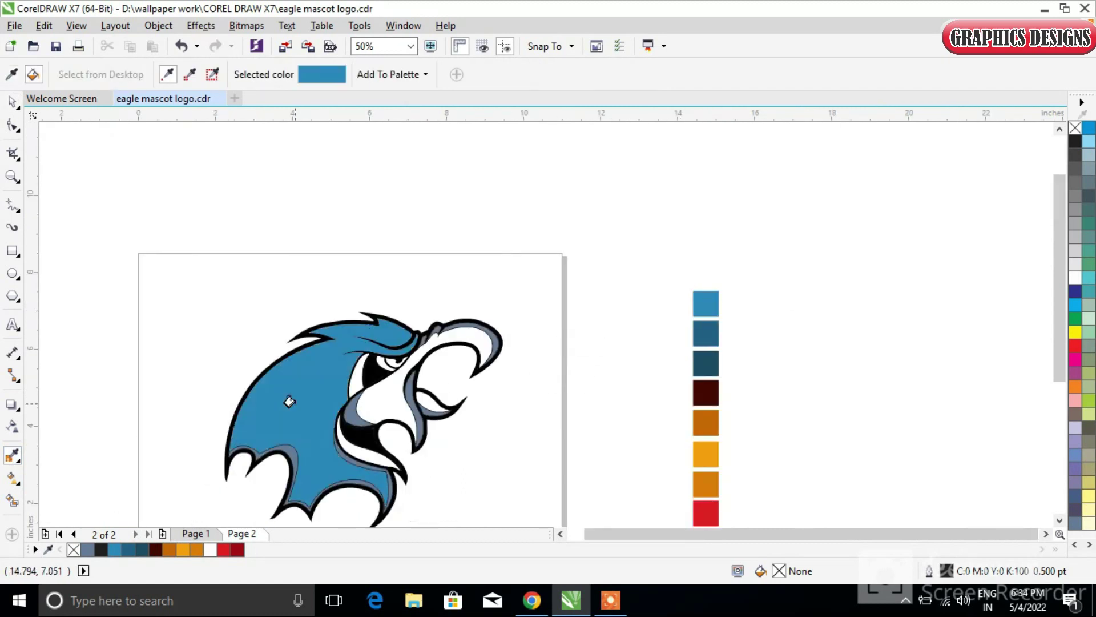
Sample the medium blue swatch and fill the shading strips along the neck feathers with it.
{"action": "left_click", "coordinate": [707, 331], "text": "shift"}
{"action": "scroll", "coordinate": [276, 463], "scroll_direction": "up", "scroll_amount": 2}
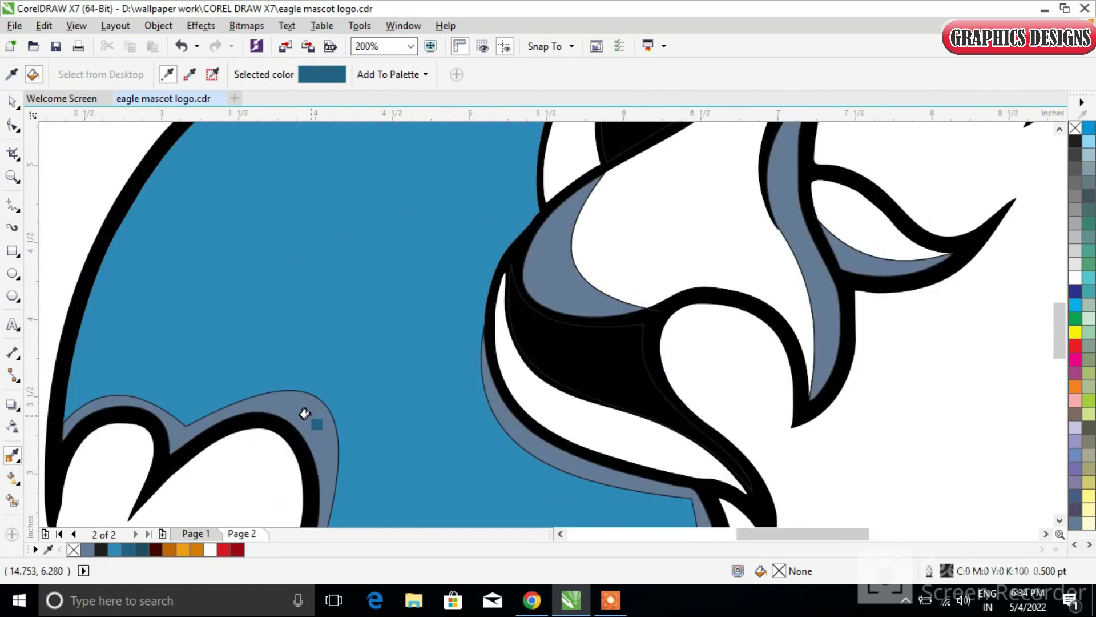
{"action": "left_click", "coordinate": [309, 413]}
Sample the dark teal swatch and fill the strip under the open beak and the strip behind the eye.
{"action": "scroll", "coordinate": [734, 343], "scroll_direction": "down", "scroll_amount": 1}
{"action": "scroll", "coordinate": [778, 337], "scroll_direction": "down", "scroll_amount": 2}
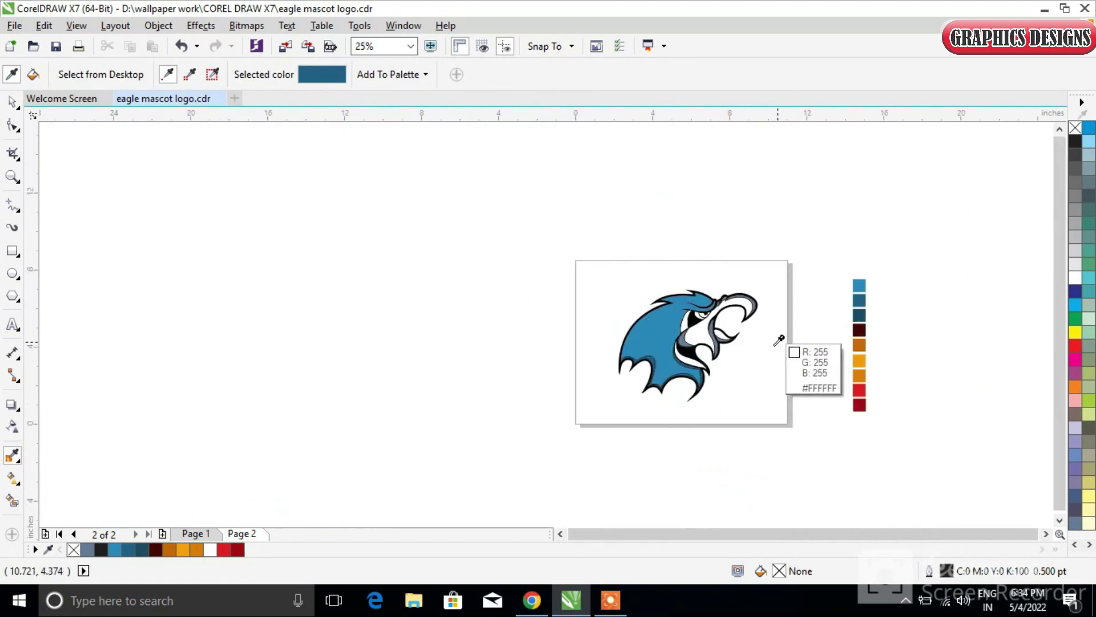
{"action": "scroll", "coordinate": [795, 317], "scroll_direction": "up", "scroll_amount": 2}
{"action": "scroll", "coordinate": [796, 317], "scroll_direction": "down", "scroll_amount": 1}
{"action": "left_click", "coordinate": [965, 275]}
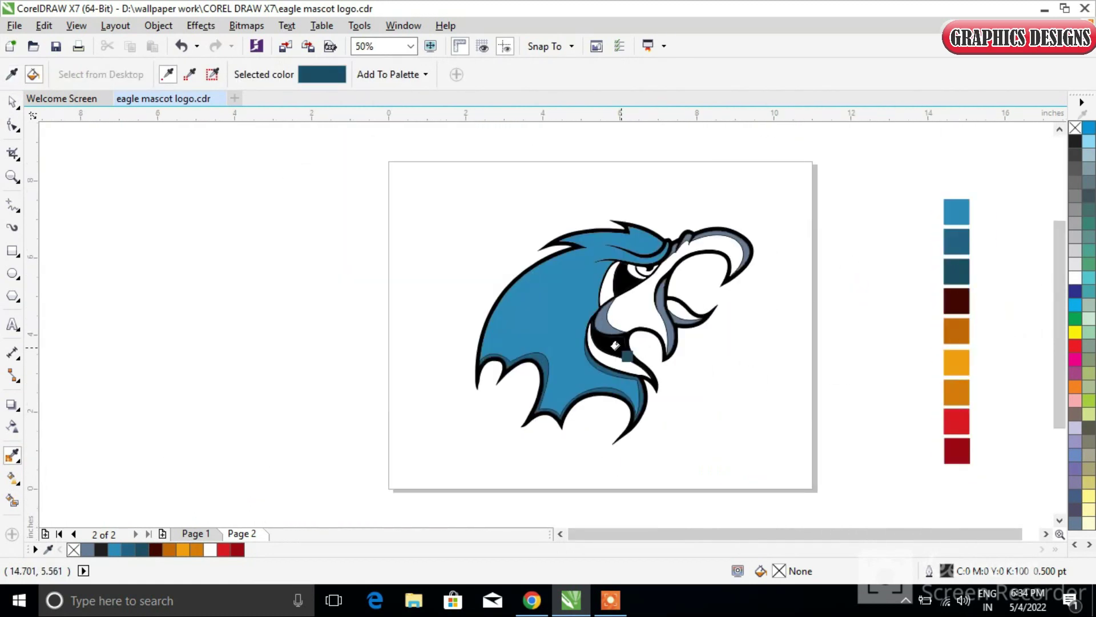
{"action": "scroll", "coordinate": [604, 409], "scroll_direction": "up", "scroll_amount": 2}
{"action": "left_click", "coordinate": [604, 409]}
{"action": "scroll", "coordinate": [587, 264], "scroll_direction": "up", "scroll_amount": 1}
{"action": "scroll", "coordinate": [591, 207], "scroll_direction": "down", "scroll_amount": 2}
{"action": "left_click", "coordinate": [570, 178]}
Sample the dark maroon swatch (#420700) and fill the mouth interior and the dark area beside the eye.
{"action": "scroll", "coordinate": [643, 235], "scroll_direction": "down", "scroll_amount": 1}
{"action": "left_click", "coordinate": [964, 220]}
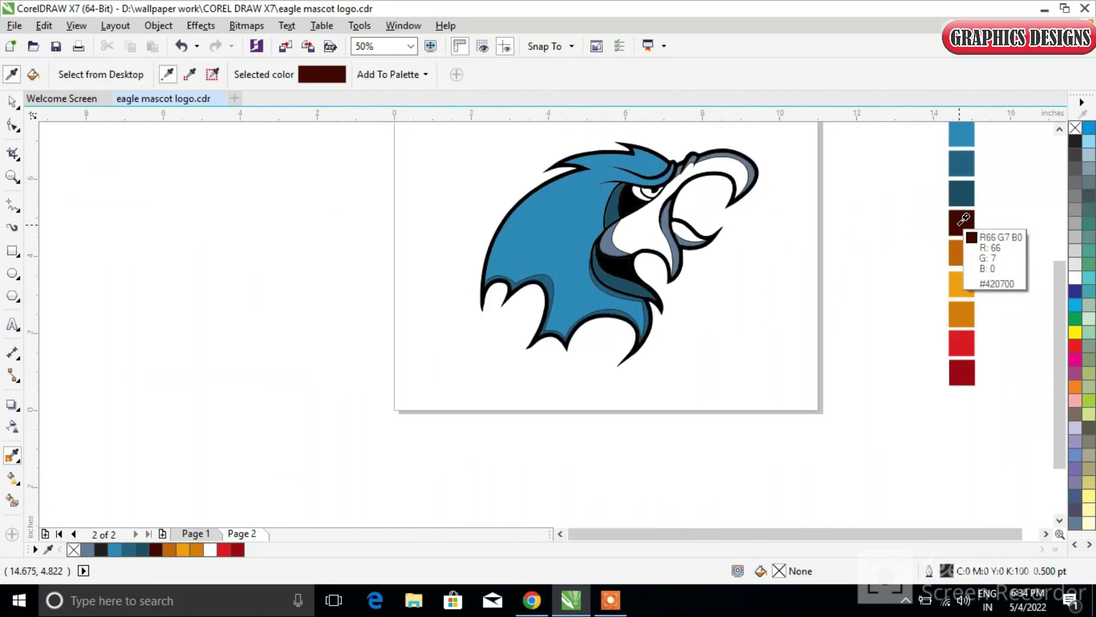
{"action": "scroll", "coordinate": [631, 220], "scroll_direction": "up", "scroll_amount": 1}
{"action": "left_click", "coordinate": [591, 303]}
{"action": "left_click", "coordinate": [619, 183]}
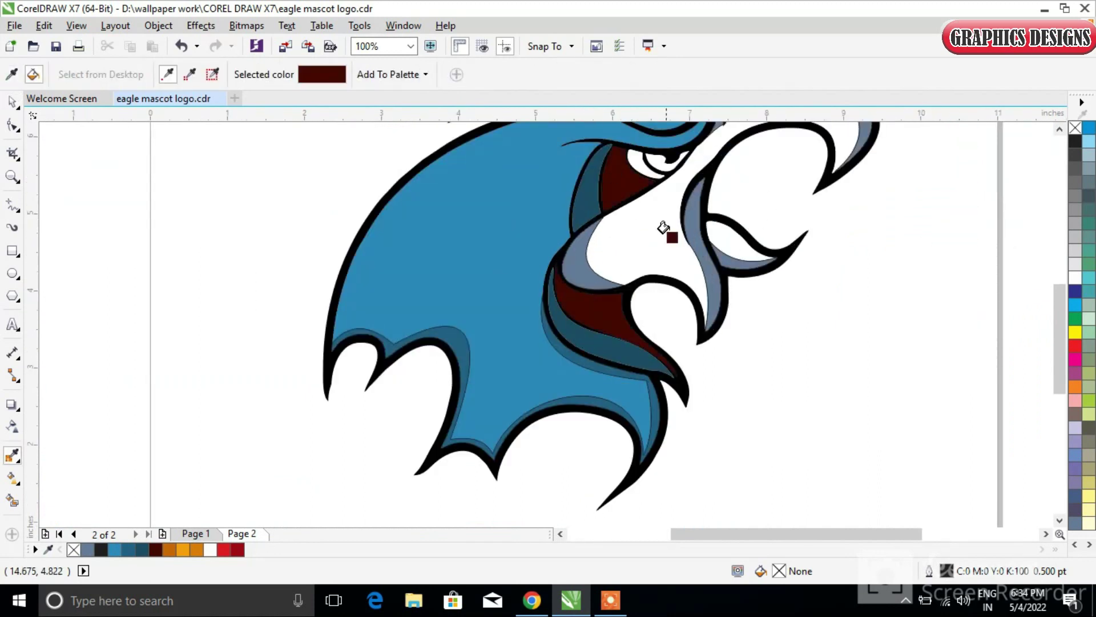
Sample the dark orange swatch and fill the shading areas of the beak with it.
{"action": "scroll", "coordinate": [745, 237], "scroll_direction": "down", "scroll_amount": 1}
{"action": "left_click", "coordinate": [1002, 269]}
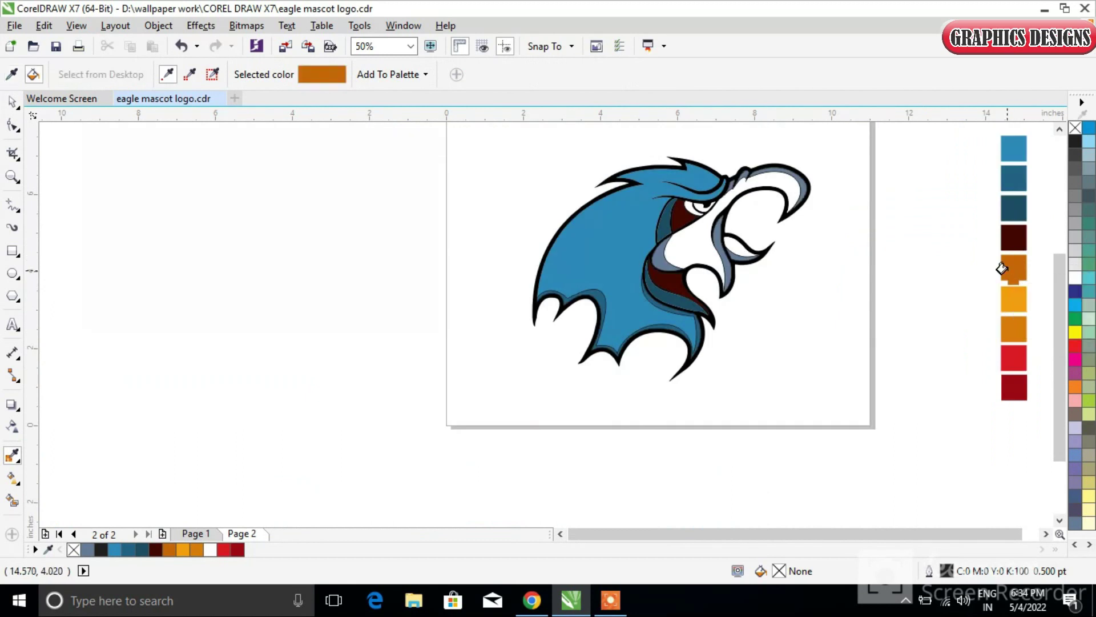
{"action": "scroll", "coordinate": [751, 151], "scroll_direction": "up", "scroll_amount": 2}
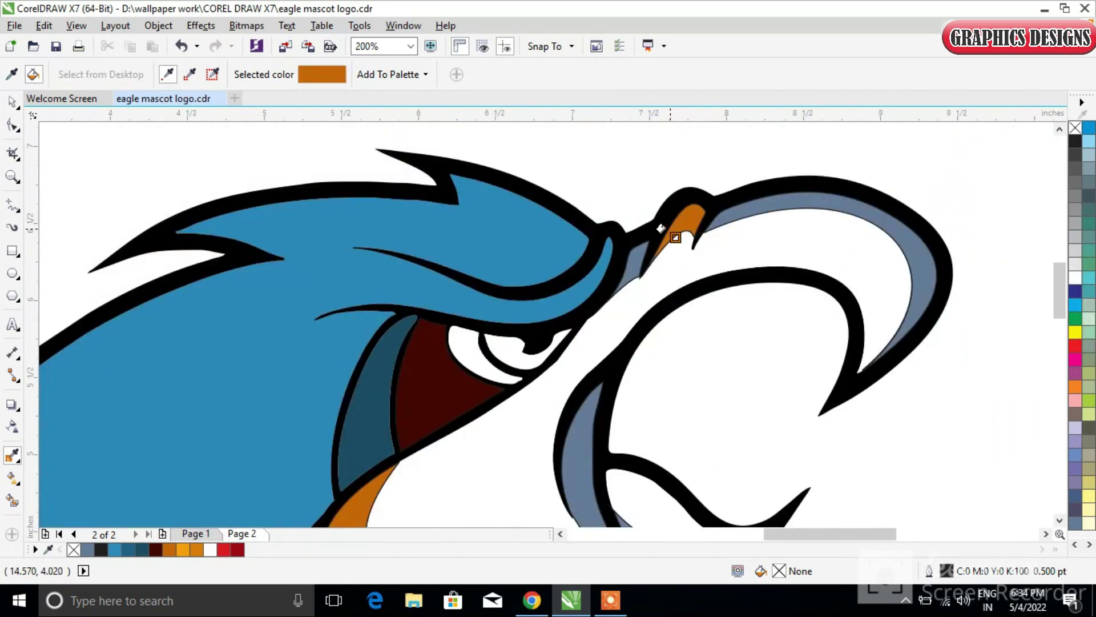
{"action": "scroll", "coordinate": [669, 294], "scroll_direction": "down", "scroll_amount": 2}
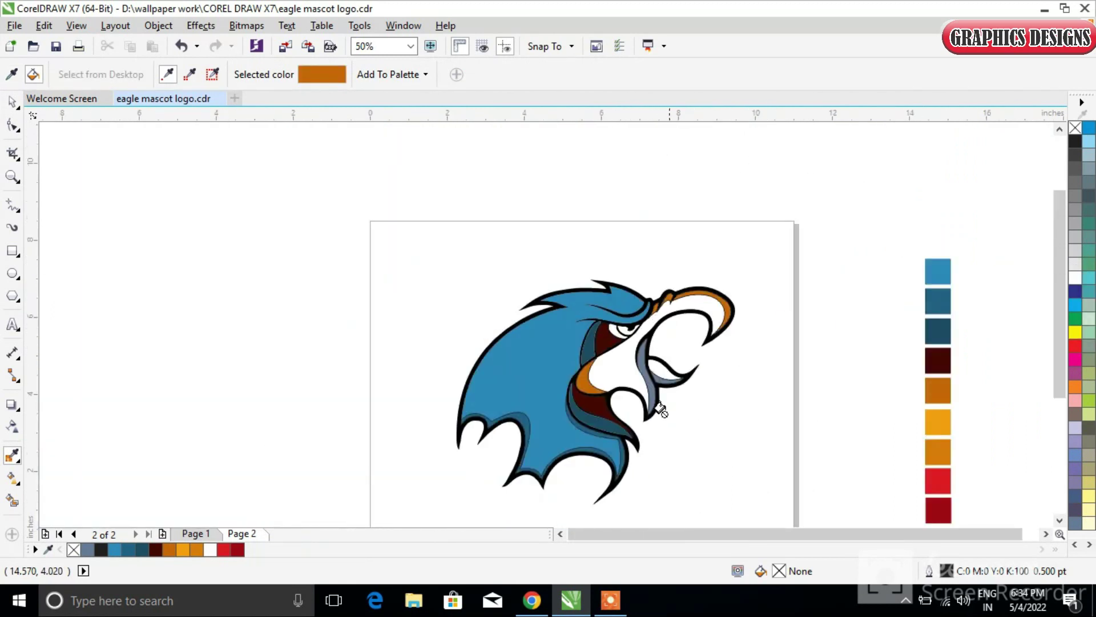
Sample the light orange swatch and fill the main beak area with it.
{"action": "key", "text": "space"}
{"action": "key", "text": "space"}
{"action": "left_click", "coordinate": [939, 425]}
{"action": "left_click", "coordinate": [609, 371]}
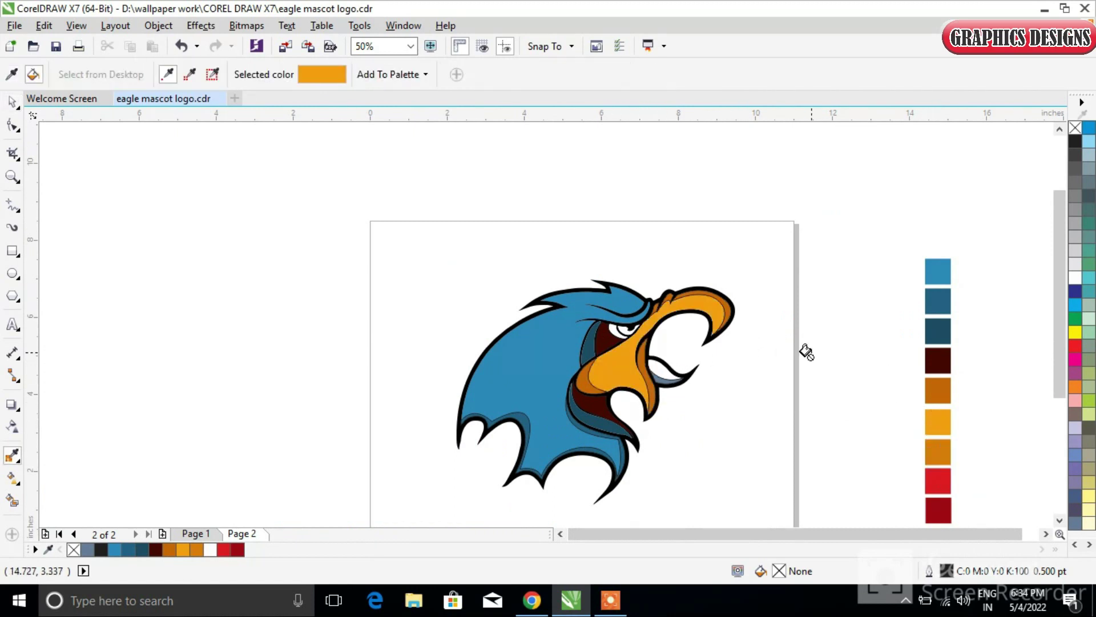
Sample the bright red swatch and fill the upper part of the tongue with it.
{"action": "scroll", "coordinate": [803, 372], "scroll_direction": "down", "scroll_amount": 1}
{"action": "scroll", "coordinate": [799, 374], "scroll_direction": "up", "scroll_amount": 2}
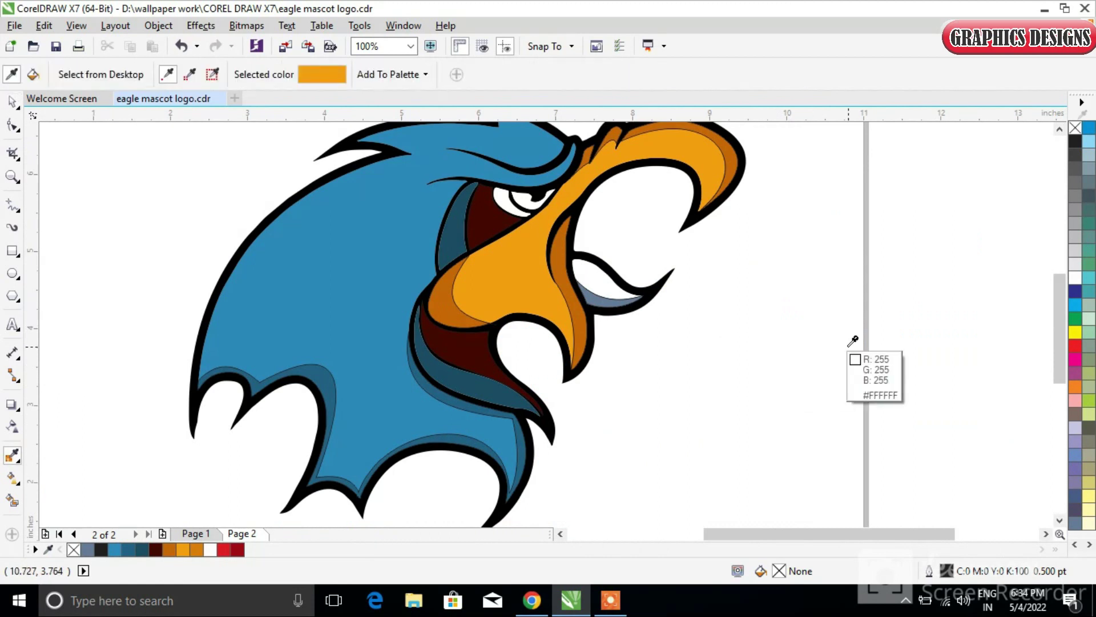
{"action": "scroll", "coordinate": [854, 342], "scroll_direction": "down", "scroll_amount": 1}
{"action": "left_click", "coordinate": [1001, 424]}
{"action": "scroll", "coordinate": [720, 309], "scroll_direction": "up", "scroll_amount": 1}
{"action": "left_click", "coordinate": [728, 309]}
Sample the dark red swatch and fill the lower shading strip of the tongue with it.
{"action": "scroll", "coordinate": [731, 320], "scroll_direction": "down", "scroll_amount": 1}
{"action": "left_click", "coordinate": [883, 515]}
{"action": "scroll", "coordinate": [604, 382], "scroll_direction": "up", "scroll_amount": 2}
{"action": "left_click", "coordinate": [590, 406]}
{"action": "scroll", "coordinate": [632, 278], "scroll_direction": "down", "scroll_amount": 1}
Sample the medium orange swatch below the light orange one and fill the eagle's iris with it.
{"action": "left_click_drag", "start_coordinate": [811, 533], "coordinate": [843, 531]}
{"action": "left_click", "coordinate": [1034, 482]}
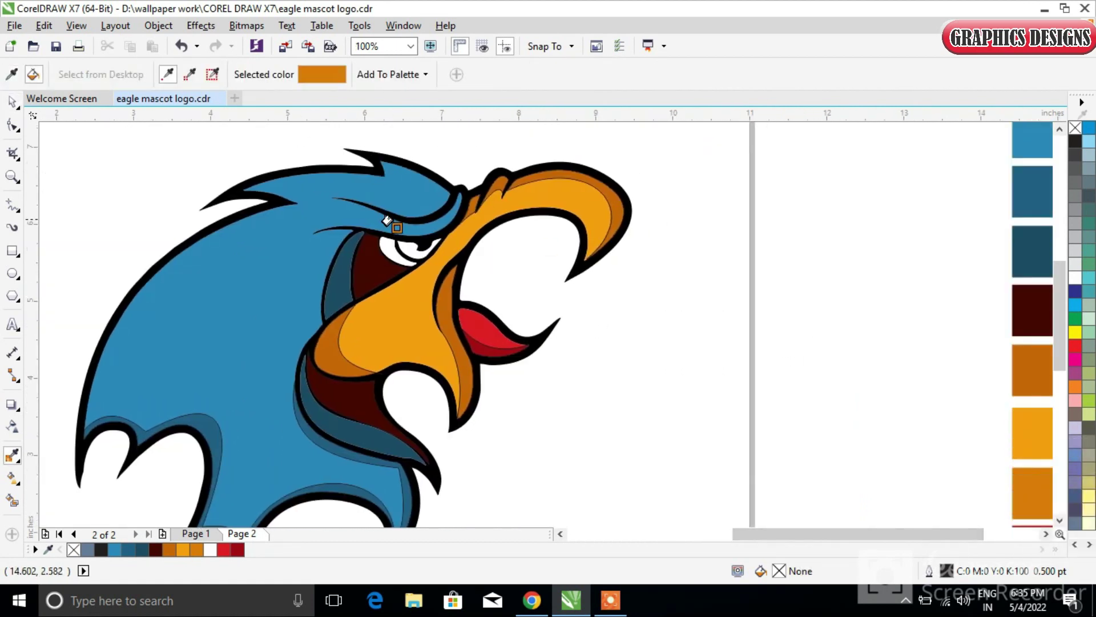
{"action": "scroll", "coordinate": [407, 231], "scroll_direction": "up", "scroll_amount": 2}
{"action": "left_click", "coordinate": [410, 238]}
{"action": "scroll", "coordinate": [410, 238], "scroll_direction": "down", "scroll_amount": 2}
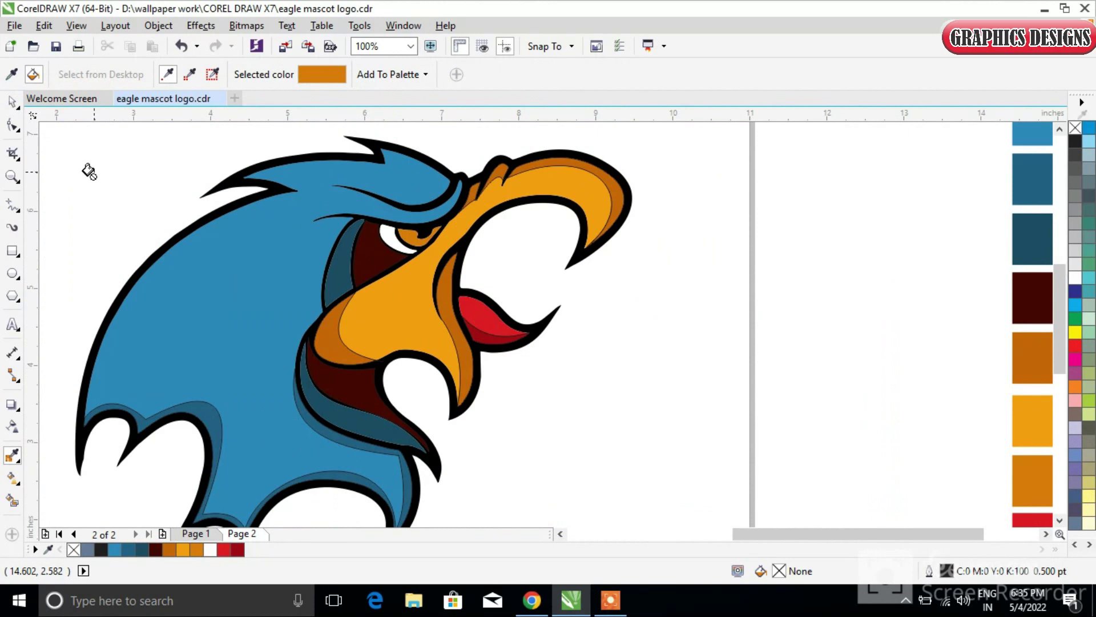
Draw a small ellipse of about 0.074 by 0.068 inches in the iris, filled white with no outline.
{"action": "left_click", "coordinate": [12, 272]}
{"action": "scroll", "coordinate": [394, 239], "scroll_direction": "up", "scroll_amount": 2}
{"action": "left_click_drag", "start_coordinate": [379, 234], "coordinate": [406, 258]}
{"action": "key", "text": "space"}
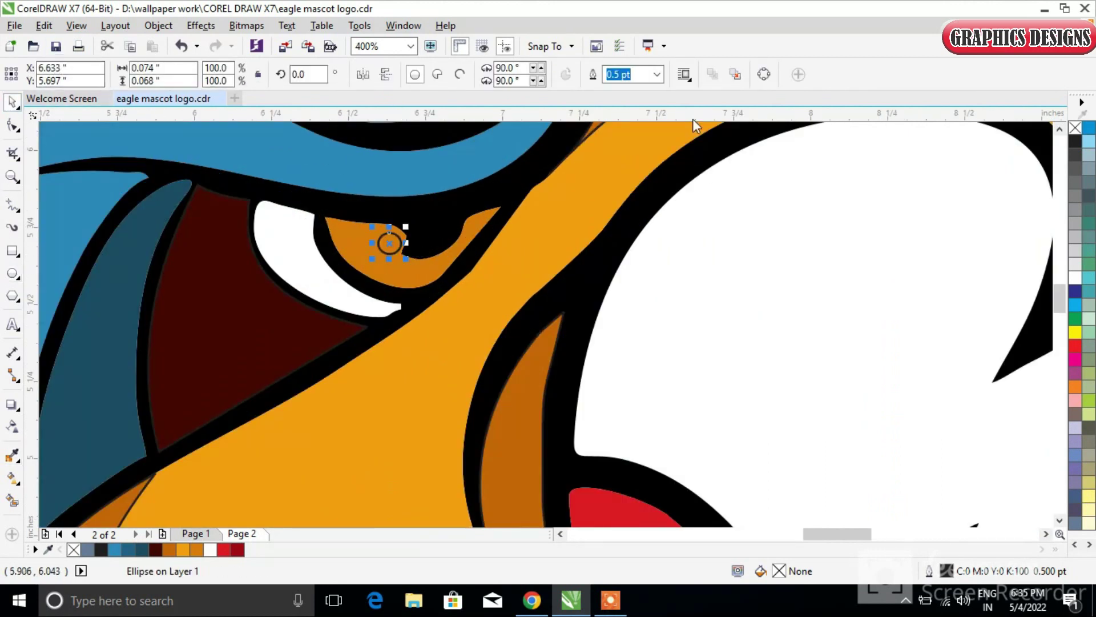
{"action": "left_click", "coordinate": [1076, 280]}
{"action": "right_click", "coordinate": [1076, 128]}
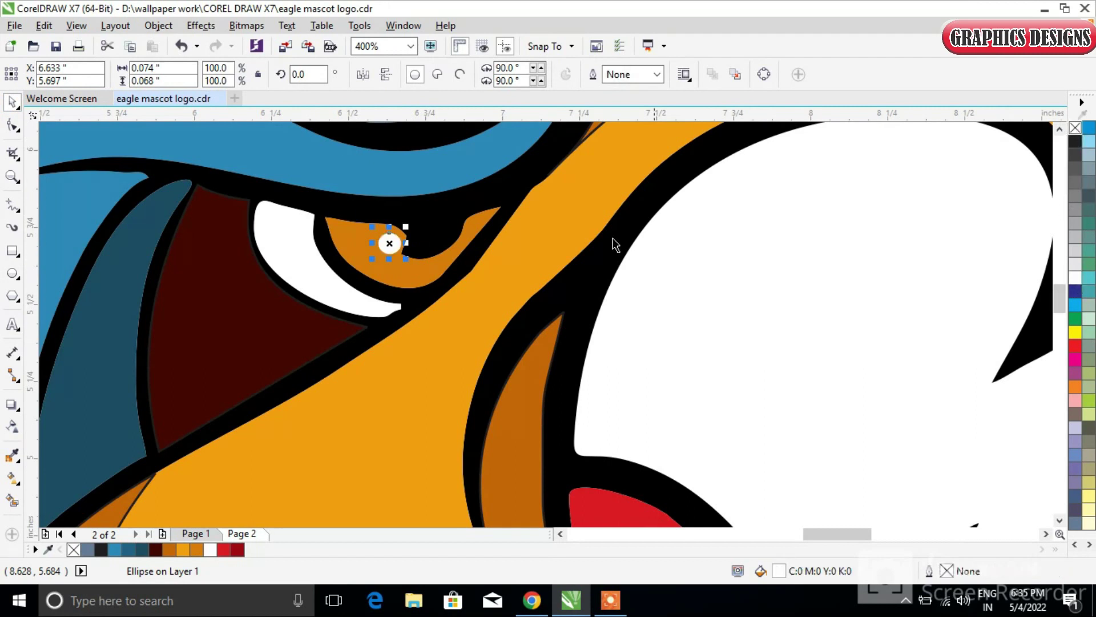
Copy the white eye highlight to the other side of the pupil and scale the copy down to 48%.
{"action": "scroll", "coordinate": [397, 248], "scroll_direction": "up", "scroll_amount": 2}
{"action": "left_click_drag", "start_coordinate": [394, 244], "coordinate": [670, 176]}
{"action": "right_click", "coordinate": [670, 176]}
{"action": "left_click_drag", "start_coordinate": [713, 221], "coordinate": [677, 173]}
{"action": "scroll", "coordinate": [689, 200], "scroll_direction": "down", "scroll_amount": 5}
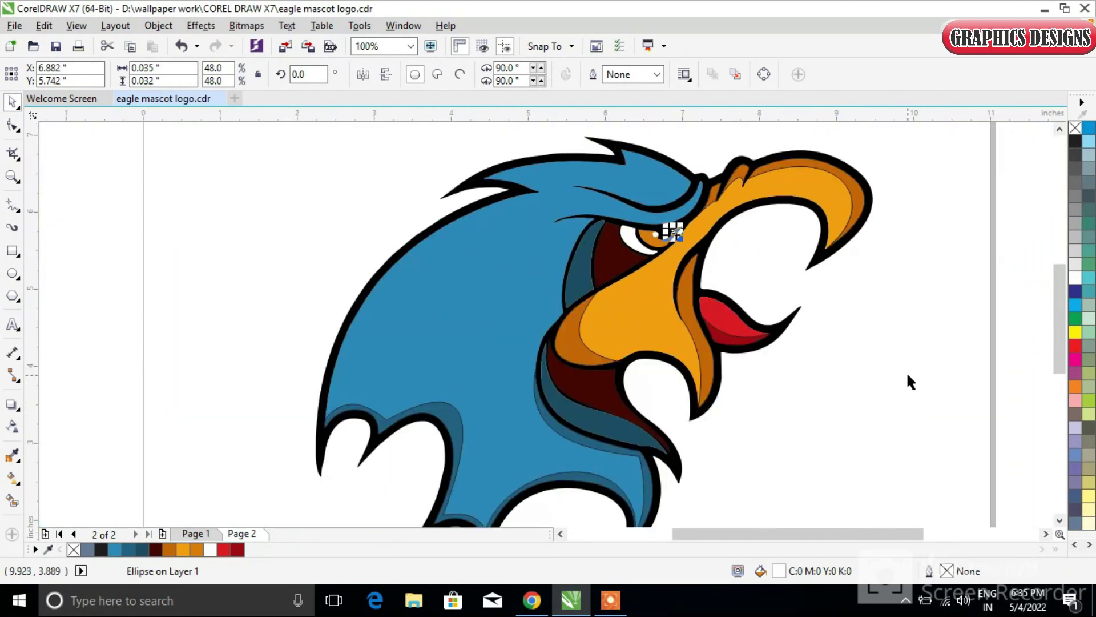
{"action": "left_click", "coordinate": [908, 379]}
Select the whole eagle artwork and remove the thin outlines from its coloured shapes.
{"action": "scroll", "coordinate": [453, 386], "scroll_direction": "down", "scroll_amount": 2}
{"action": "left_click_drag", "start_coordinate": [348, 236], "coordinate": [737, 517]}
{"action": "left_click", "coordinate": [1030, 279]}
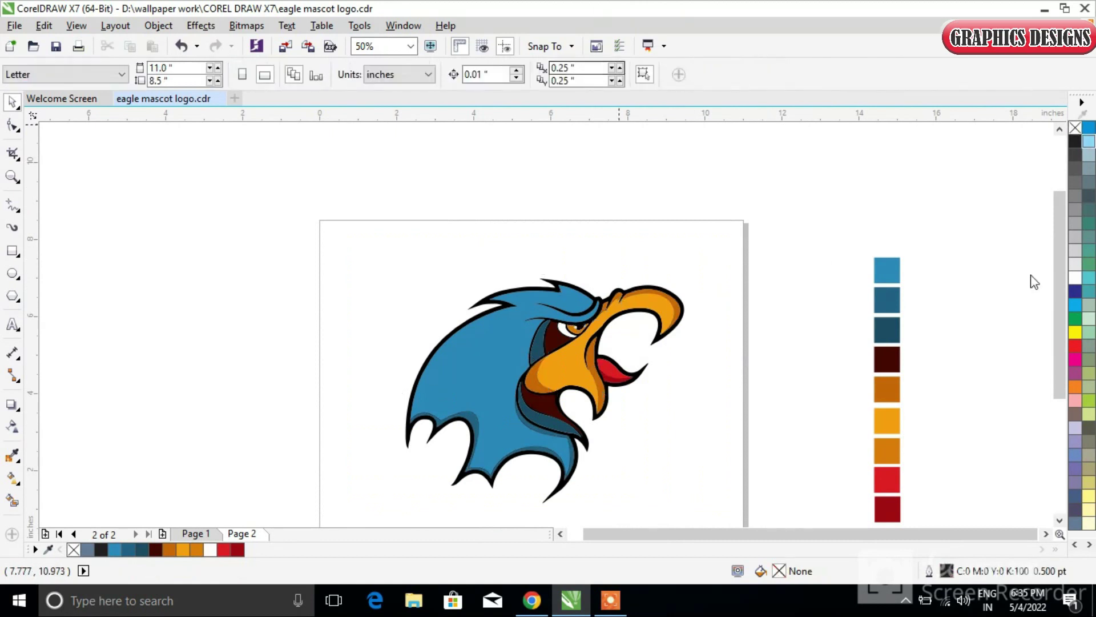
{"action": "scroll", "coordinate": [524, 427], "scroll_direction": "up", "scroll_amount": 2}
{"action": "scroll", "coordinate": [542, 320], "scroll_direction": "down", "scroll_amount": 2}
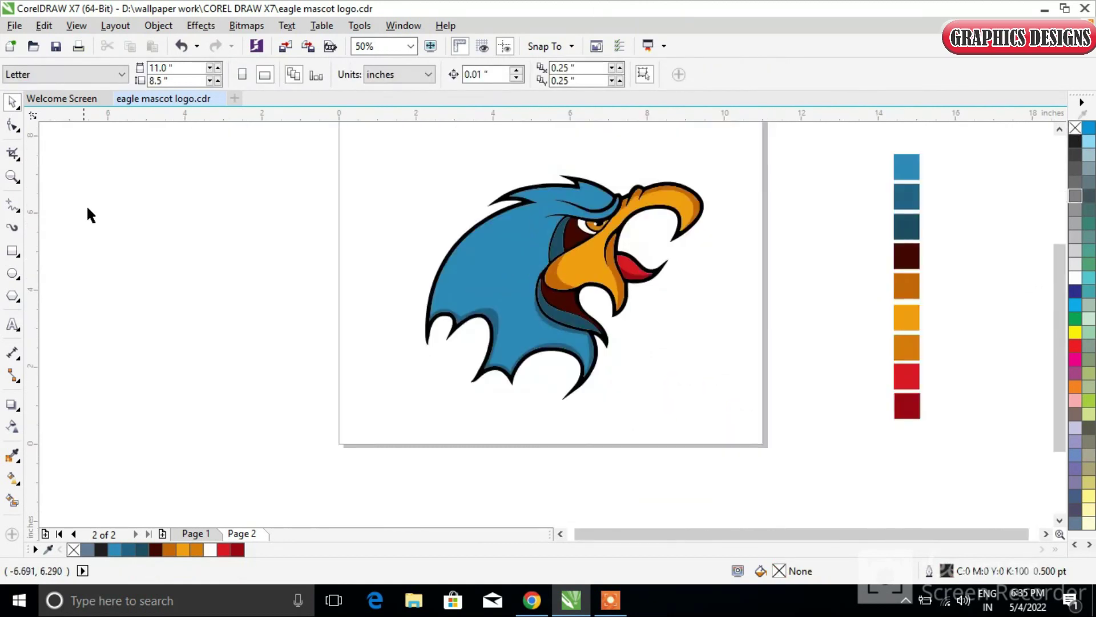
Draw a straight guide line spanning about 2.51 by 2.43 inches from below the crest notch to the back of the neck.
{"action": "left_click", "coordinate": [12, 206]}
{"action": "scroll", "coordinate": [489, 236], "scroll_direction": "up", "scroll_amount": 2}
{"action": "left_click", "coordinate": [582, 185]}
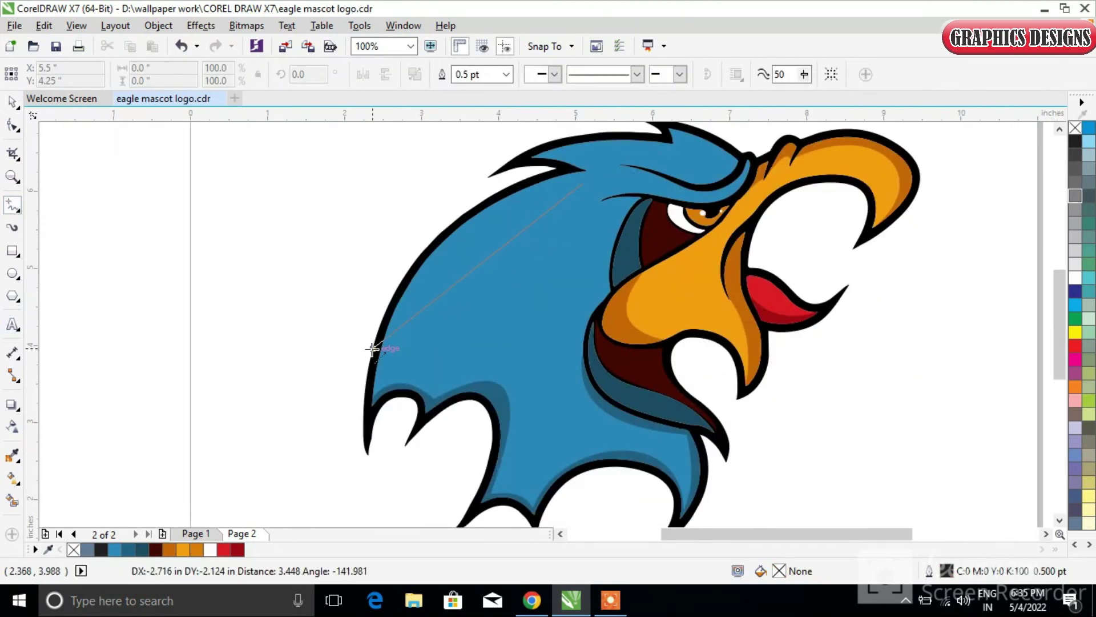
{"action": "left_click", "coordinate": [390, 370]}
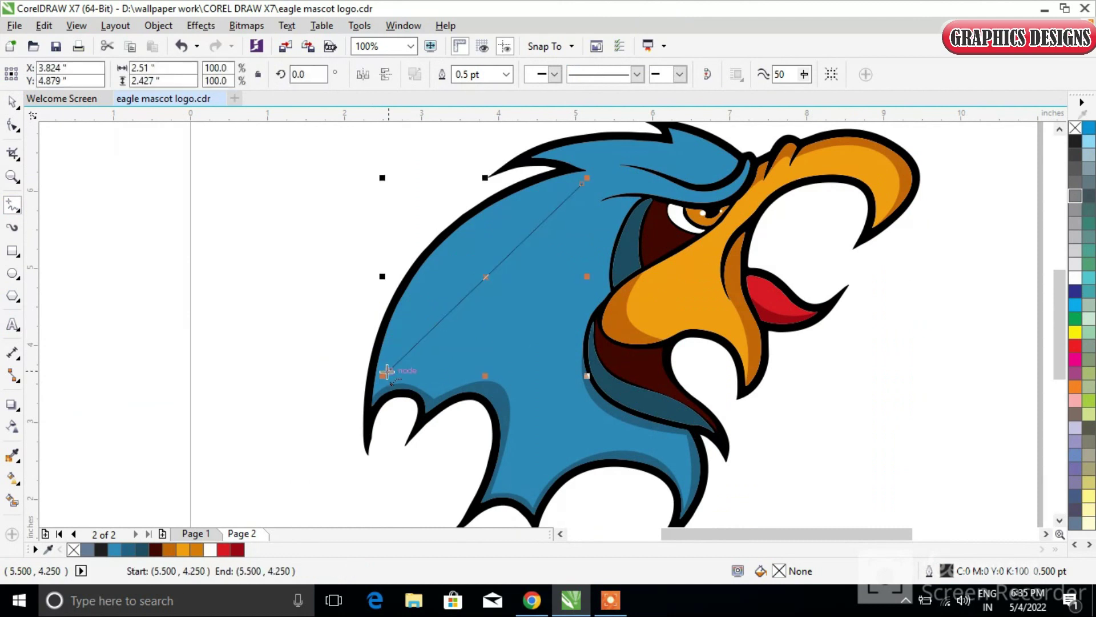
{"action": "left_click", "coordinate": [386, 370]}
{"action": "left_click", "coordinate": [582, 183]}
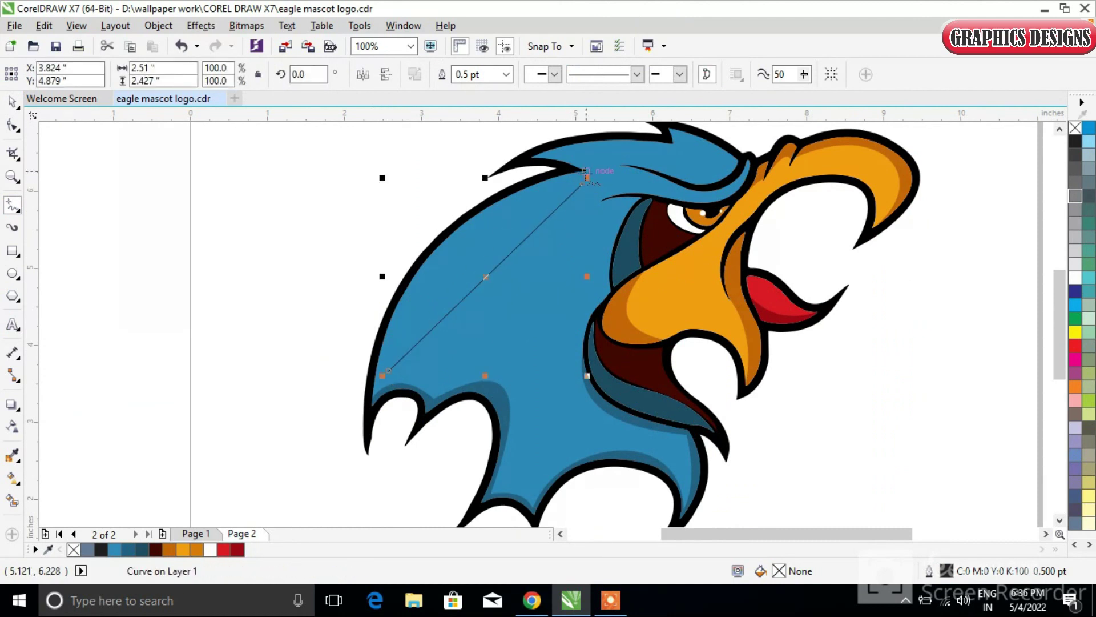
{"action": "scroll", "coordinate": [584, 174], "scroll_direction": "up", "scroll_amount": 1}
{"action": "scroll", "coordinate": [51, 137], "scroll_direction": "down", "scroll_amount": 2}
{"action": "scroll", "coordinate": [827, 129], "scroll_direction": "up", "scroll_amount": 1}
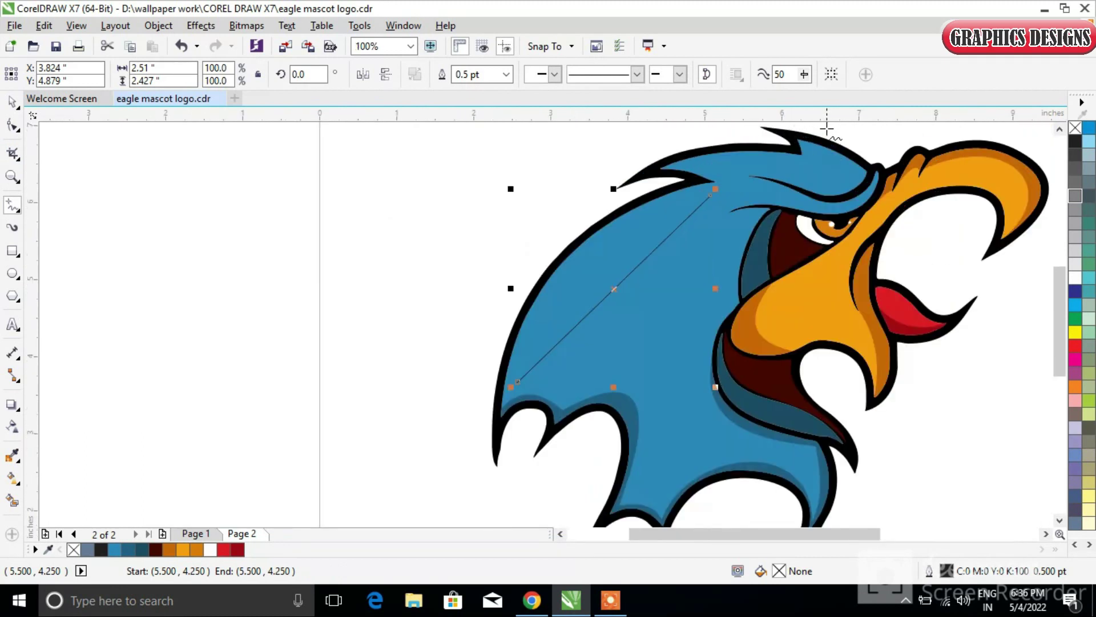
Draw a two-segment guide line from the crest's upper edge across the brow to the eye.
{"action": "left_click", "coordinate": [817, 144]}
{"action": "left_click", "coordinate": [842, 194]}
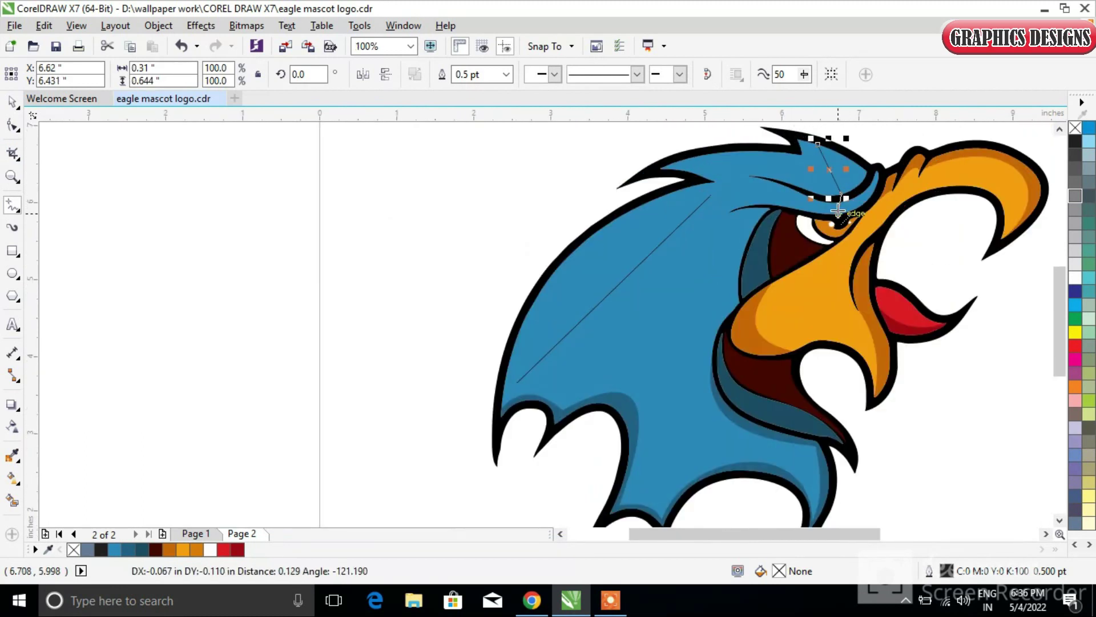
{"action": "left_click", "coordinate": [835, 217]}
{"action": "scroll", "coordinate": [834, 217], "scroll_direction": "up", "scroll_amount": 2}
{"action": "scroll", "coordinate": [835, 217], "scroll_direction": "down", "scroll_amount": 2}
Convert the brow guide line's segments to curves and bend both outward toward the beak.
{"action": "key", "text": "F10"}
{"action": "left_click_drag", "start_coordinate": [1066, 327], "coordinate": [1057, 300]}
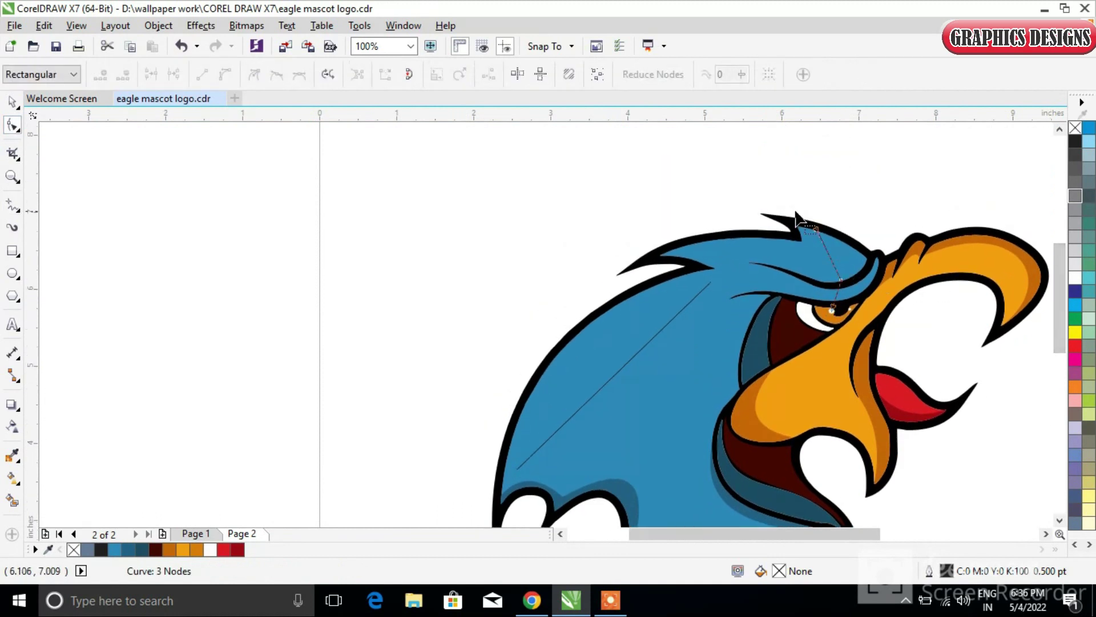
{"action": "left_click", "coordinate": [222, 74]}
{"action": "scroll", "coordinate": [839, 241], "scroll_direction": "up", "scroll_amount": 1}
{"action": "left_click_drag", "start_coordinate": [828, 284], "coordinate": [855, 286]}
{"action": "left_click_drag", "start_coordinate": [836, 349], "coordinate": [838, 356]}
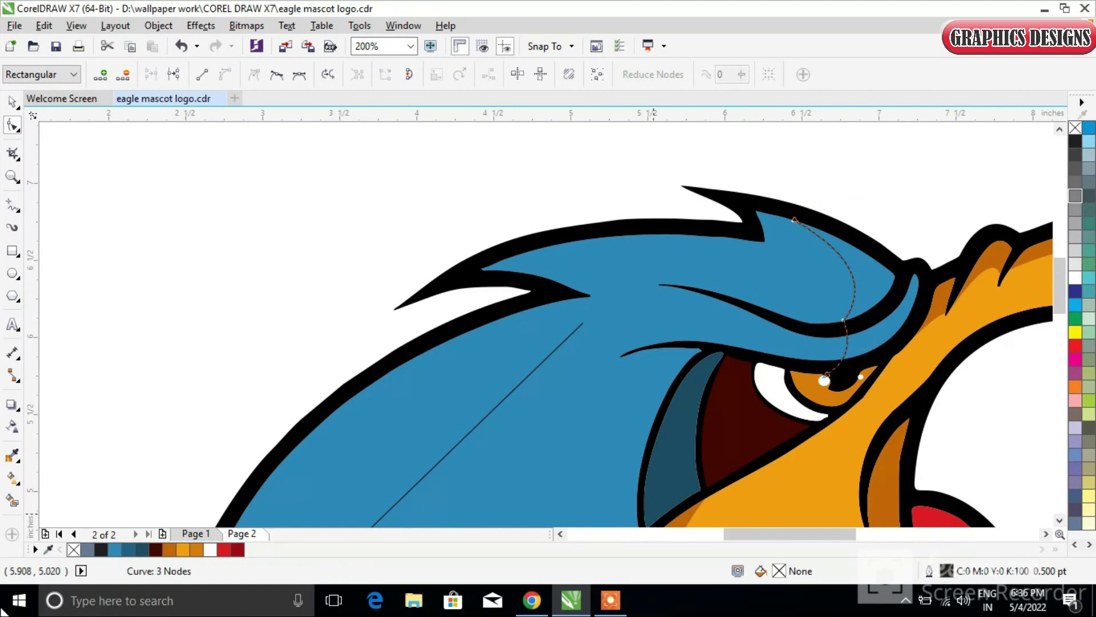
Fill the crest and brow areas between the guide curve and the beak with blue-grey.
{"action": "left_click", "coordinate": [13, 500]}
{"action": "left_click", "coordinate": [861, 309]}
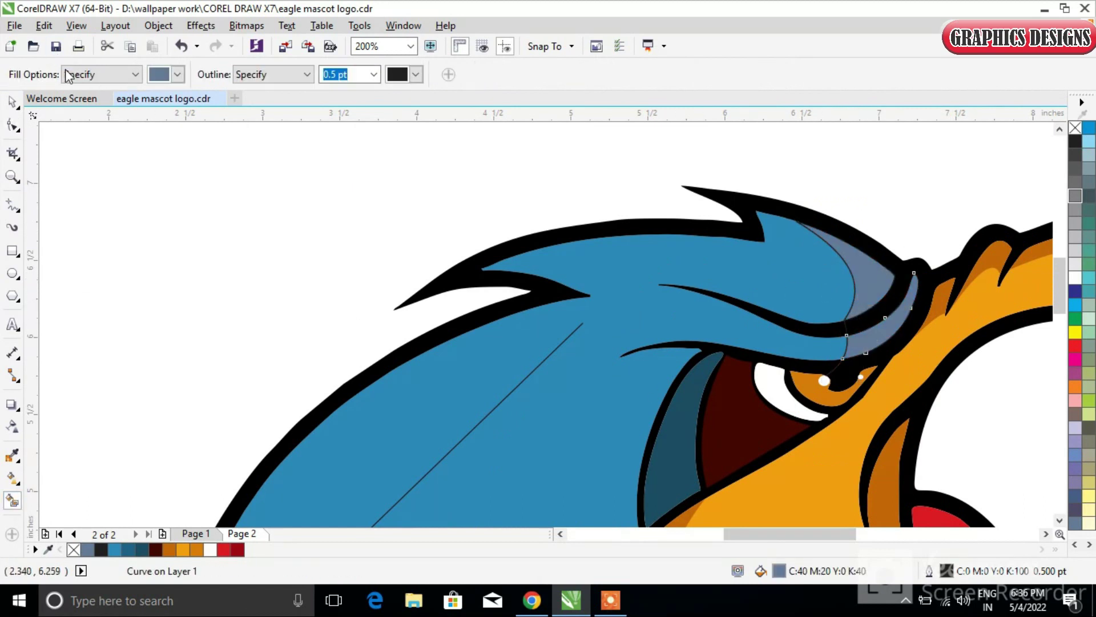
Recolour the crest and brow shading areas beside the beak from the document palette's dark teal.
{"action": "left_click", "coordinate": [14, 102]}
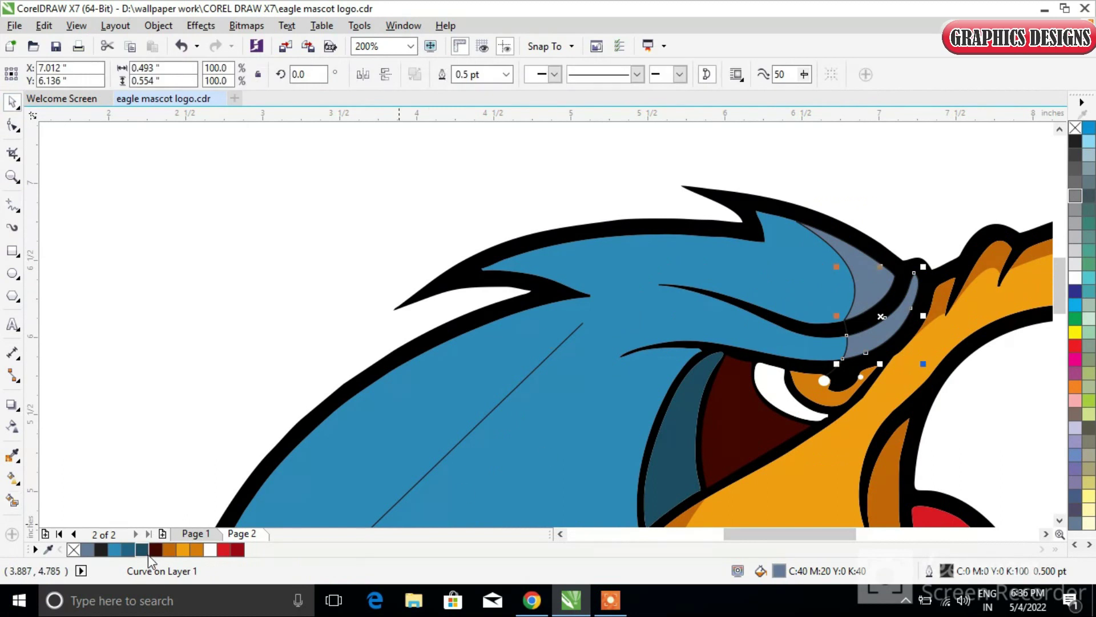
{"action": "left_click", "coordinate": [148, 554]}
{"action": "left_click", "coordinate": [866, 273]}
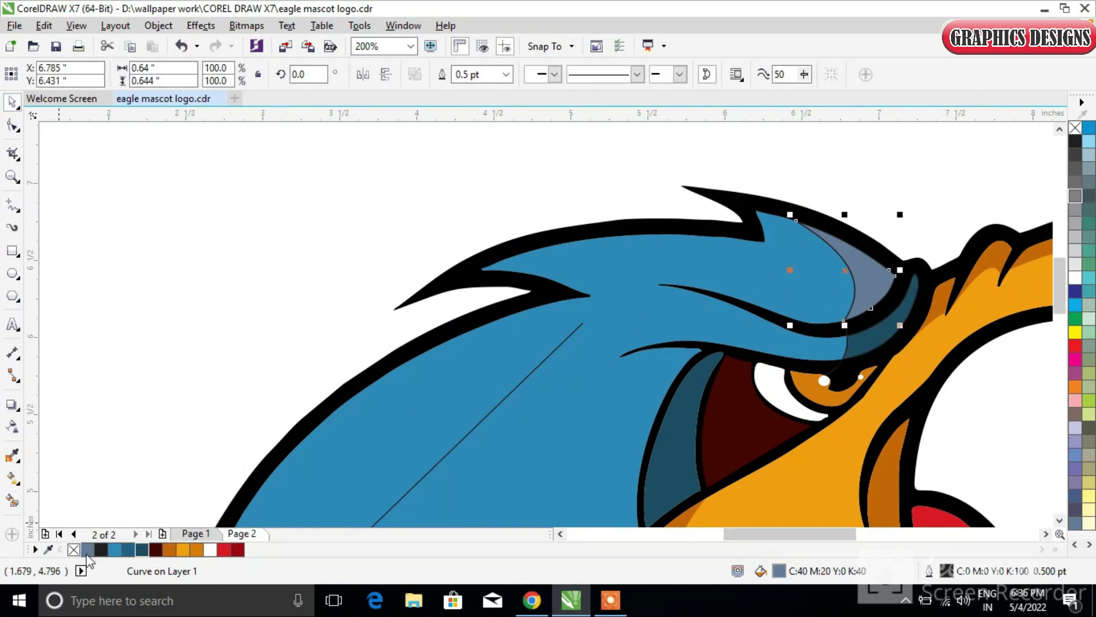
{"action": "left_click", "coordinate": [144, 549]}
{"action": "left_click", "coordinate": [366, 286]}
Convert the straight guide line on the neck to a curve and bend it outward toward the back of the head.
{"action": "scroll", "coordinate": [539, 252], "scroll_direction": "down", "scroll_amount": 1}
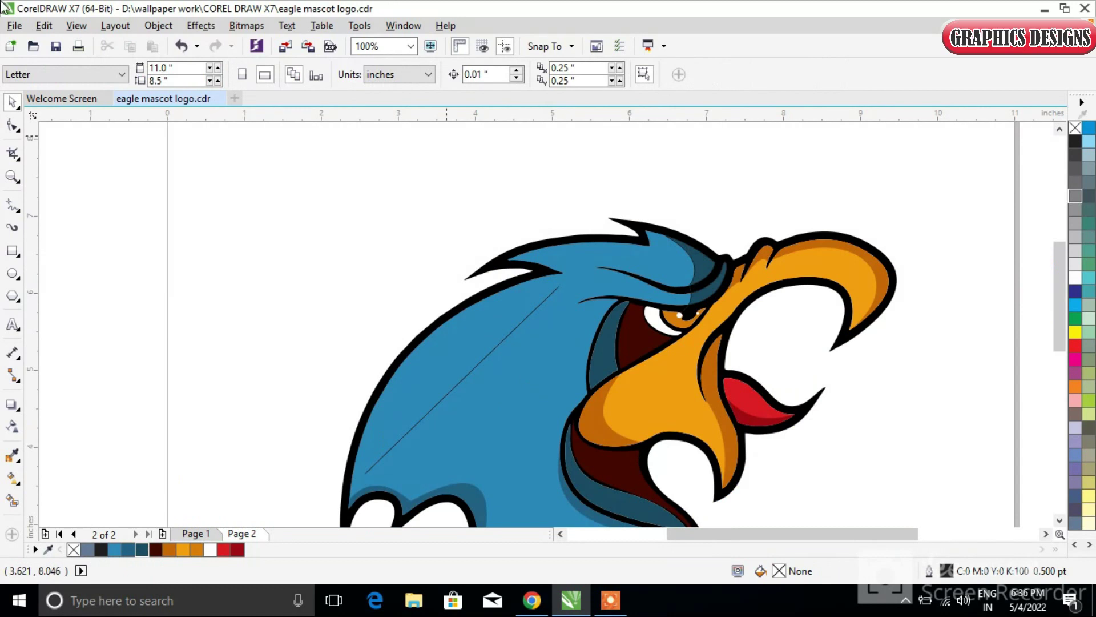
{"action": "left_click_drag", "start_coordinate": [221, 251], "coordinate": [649, 504]}
{"action": "key", "text": "F10"}
{"action": "left_click_drag", "start_coordinate": [289, 234], "coordinate": [568, 482]}
{"action": "left_click", "coordinate": [464, 375]}
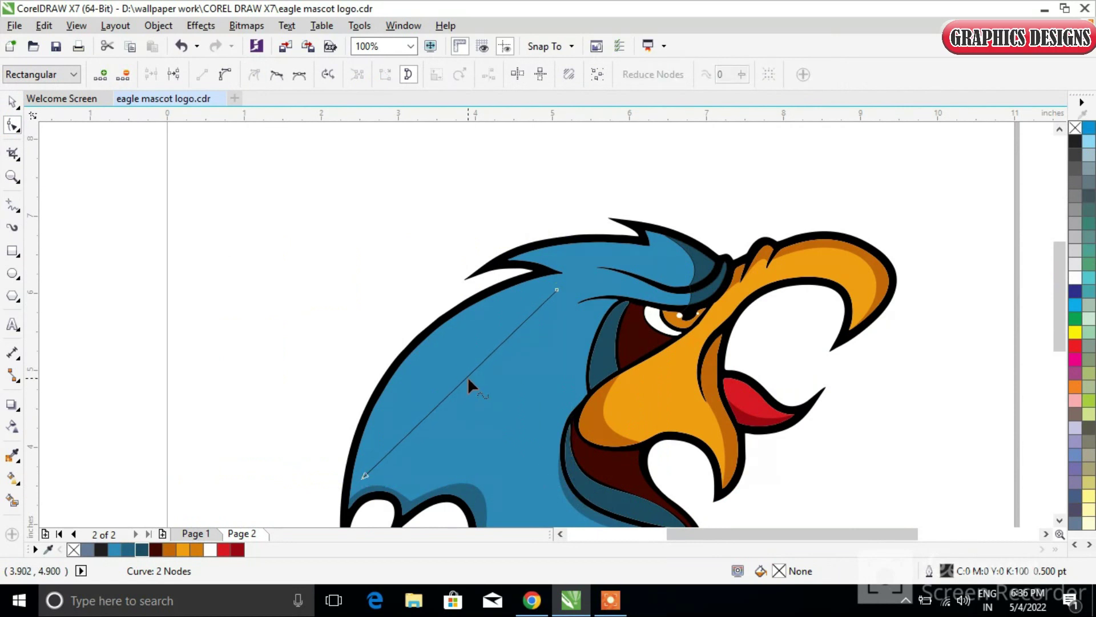
{"action": "mouse_move", "coordinate": [458, 384]}
{"action": "left_mouse_down"}
{"action": "mouse_move", "coordinate": [441, 370]}
{"action": "mouse_move", "coordinate": [473, 391]}
{"action": "mouse_move", "coordinate": [457, 388]}
{"action": "left_mouse_up"}
{"action": "scroll", "coordinate": [463, 376], "scroll_direction": "up", "scroll_amount": 2}
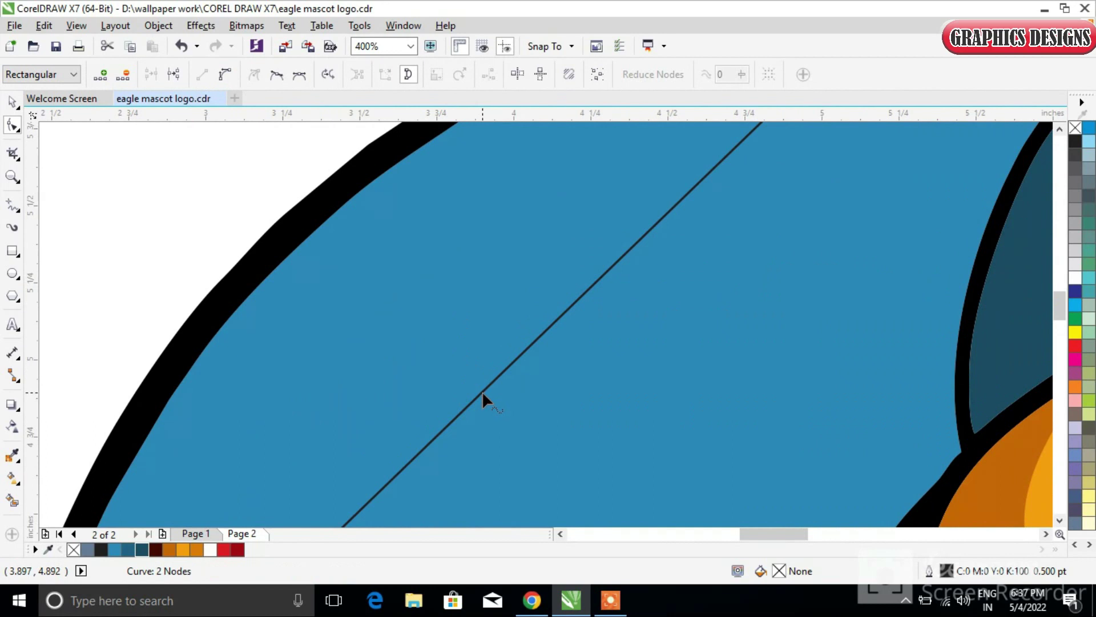
{"action": "left_click", "coordinate": [227, 80]}
{"action": "left_click_drag", "start_coordinate": [468, 402], "coordinate": [375, 296]}
Convert the shape's remaining straight side to a curve and bend it outward to form a slim crescent along the neck.
{"action": "scroll", "coordinate": [458, 369], "scroll_direction": "down", "scroll_amount": 1}
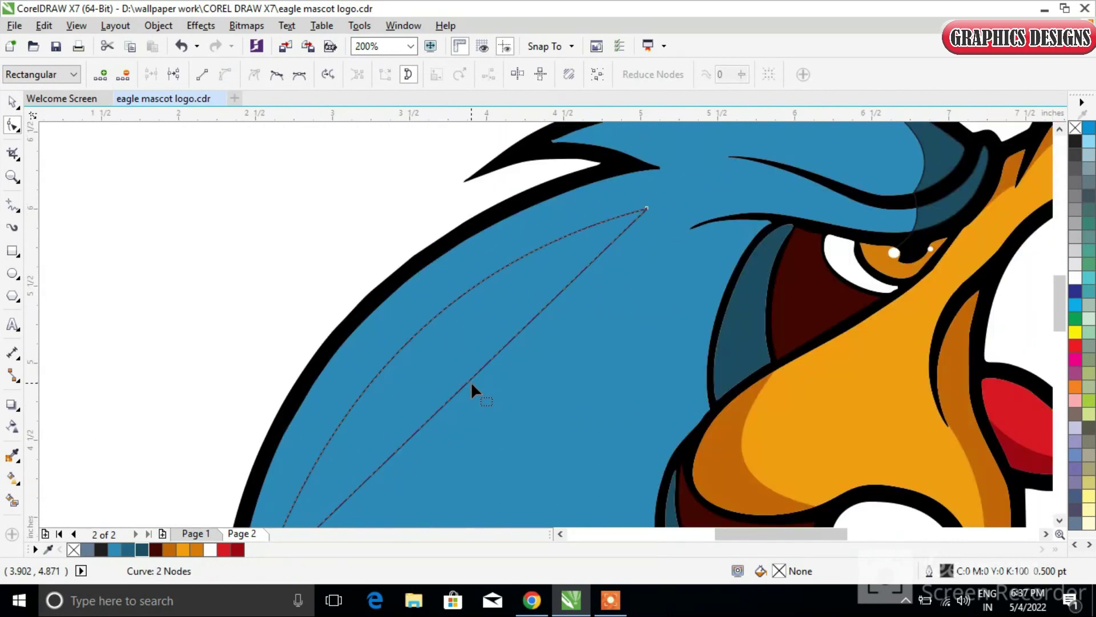
{"action": "left_click_drag", "start_coordinate": [452, 394], "coordinate": [505, 406]}
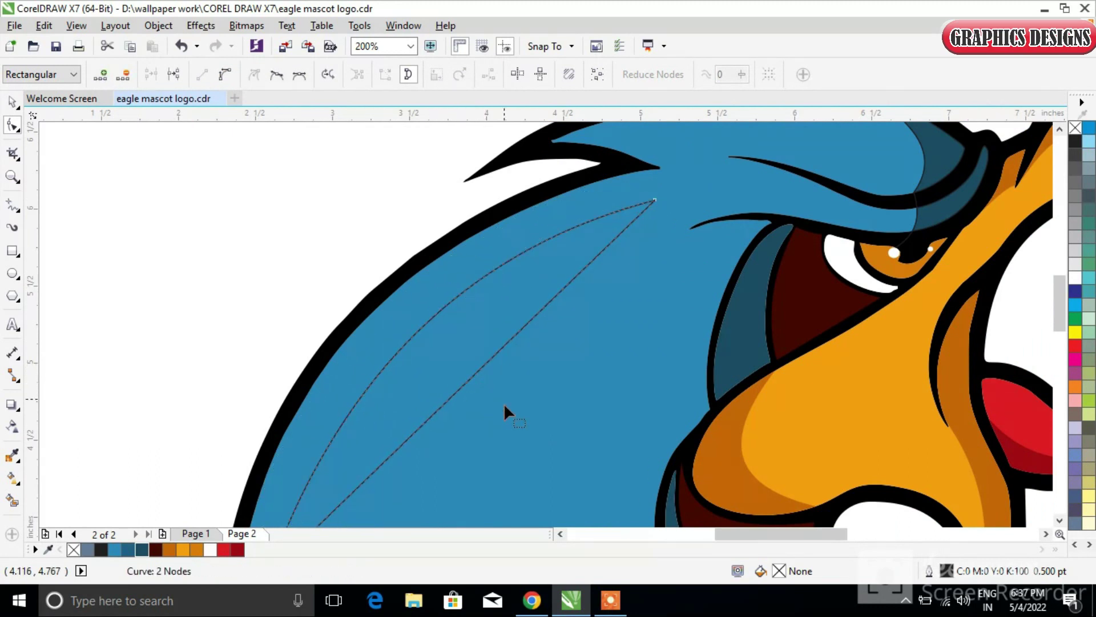
{"action": "left_click", "coordinate": [225, 75]}
{"action": "left_click_drag", "start_coordinate": [458, 391], "coordinate": [428, 359]}
{"action": "scroll", "coordinate": [504, 413], "scroll_direction": "down", "scroll_amount": 1}
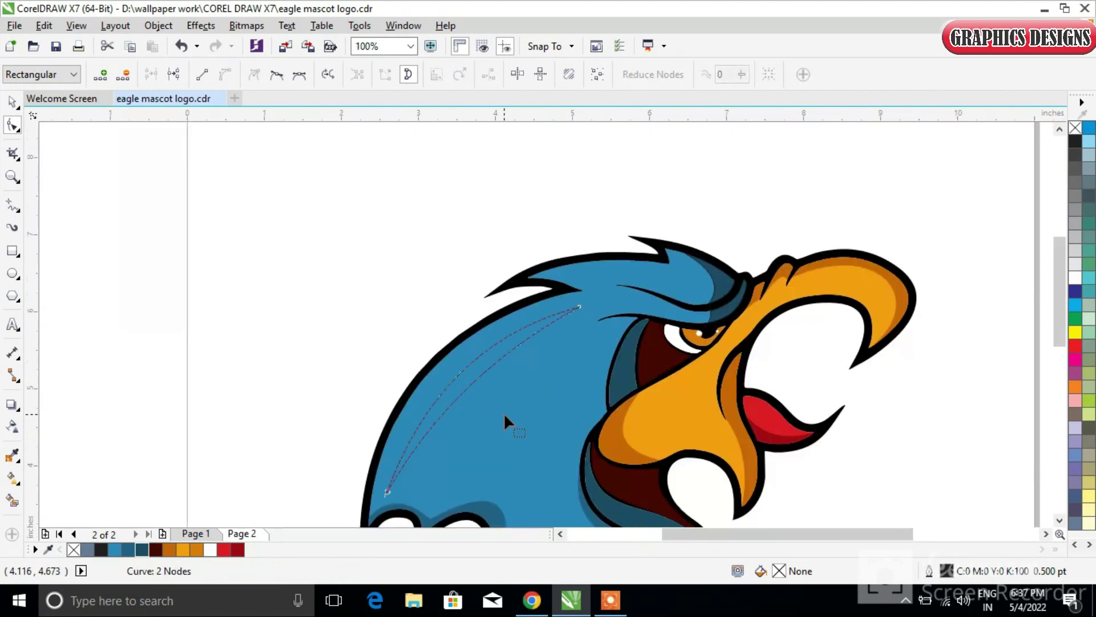
{"action": "scroll", "coordinate": [458, 388], "scroll_direction": "up", "scroll_amount": 2}
{"action": "left_click_drag", "start_coordinate": [500, 368], "coordinate": [489, 354]}
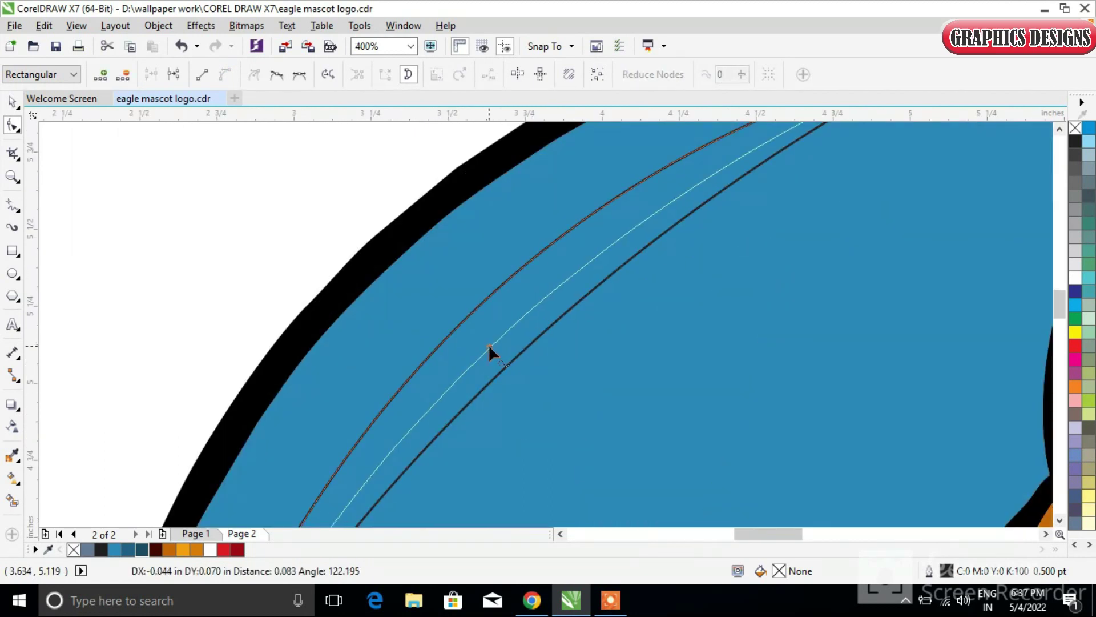
Fill the neck crescent with white and remove its outline.
{"action": "scroll", "coordinate": [728, 377], "scroll_direction": "down", "scroll_amount": 2}
{"action": "left_click", "coordinate": [1081, 279]}
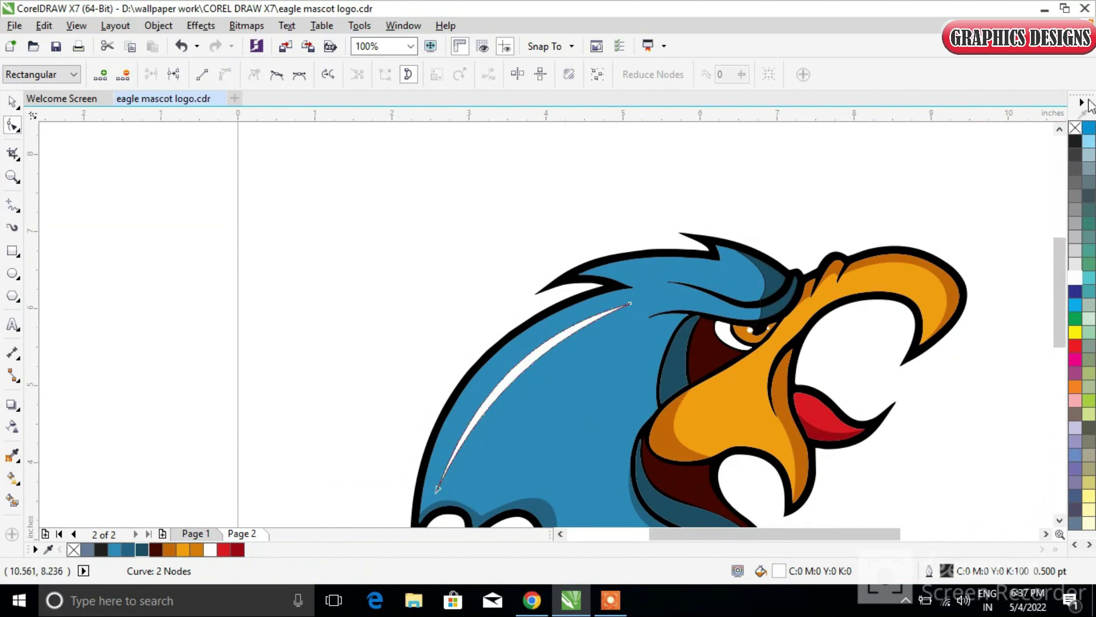
{"action": "right_click", "coordinate": [1075, 127]}
{"action": "left_click", "coordinate": [14, 104]}
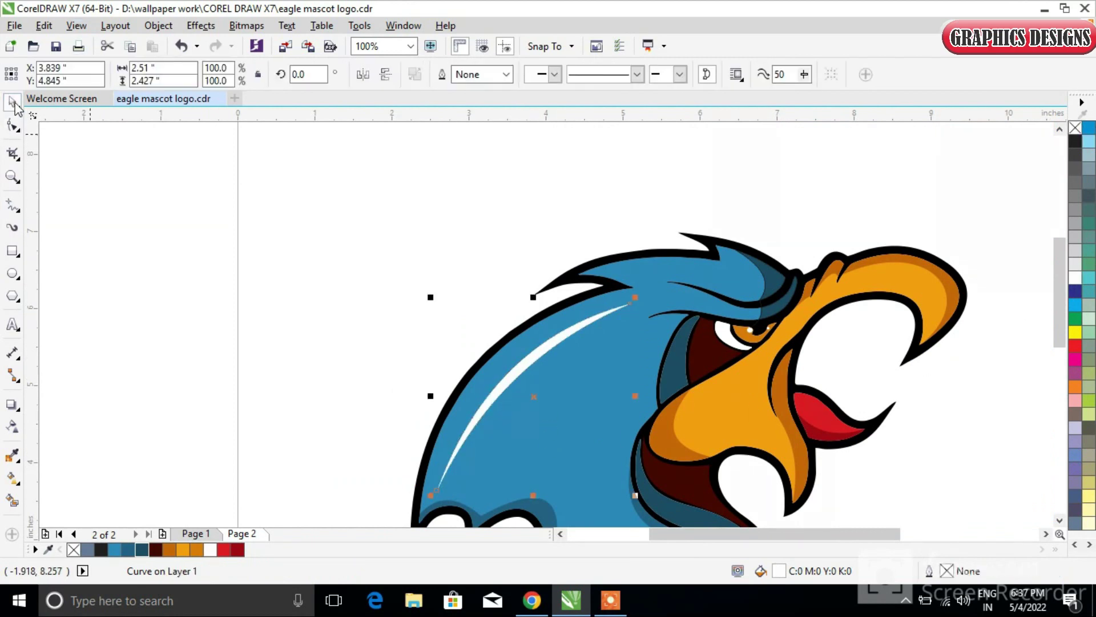
Place a smaller, rotated copy of the white highlight above the curved lower edge of the neck.
{"action": "scroll", "coordinate": [1060, 285], "scroll_direction": "down", "scroll_amount": 3}
{"action": "left_click_drag", "start_coordinate": [535, 276], "coordinate": [623, 459]}
{"action": "scroll", "coordinate": [1056, 337], "scroll_direction": "down", "scroll_amount": 5}
Place a copy of the white highlight on the upper beak, about 1.39 by 0.53 inches and rotated to about 295.7 degrees.
{"action": "left_click_drag", "start_coordinate": [724, 235], "coordinate": [833, 179]}
{"action": "left_click", "coordinate": [633, 317]}
{"action": "scroll", "coordinate": [712, 327], "scroll_direction": "down", "scroll_amount": 2}
{"action": "scroll", "coordinate": [840, 168], "scroll_direction": "up", "scroll_amount": 4}
{"action": "left_click", "coordinate": [874, 178]}
{"action": "left_click_drag", "start_coordinate": [893, 149], "coordinate": [829, 201]}
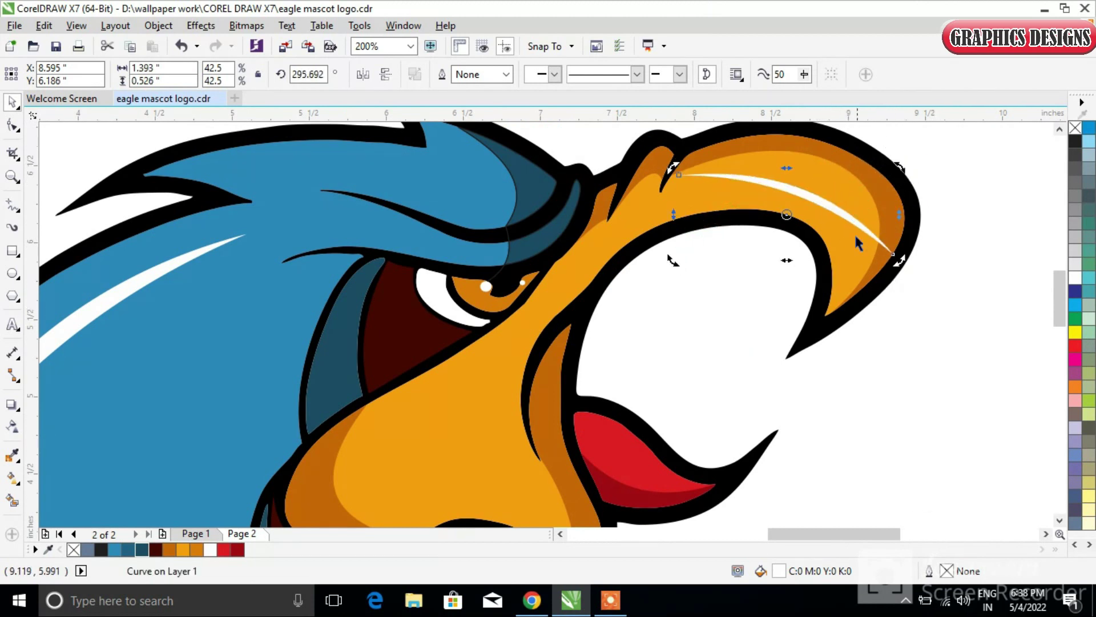
Undo the last change to the beak highlight, then shrink it and move it nearer the beak's curved upper edge.
{"action": "left_click_drag", "start_coordinate": [902, 264], "coordinate": [858, 211]}
{"action": "key", "text": "ctrl+z"}
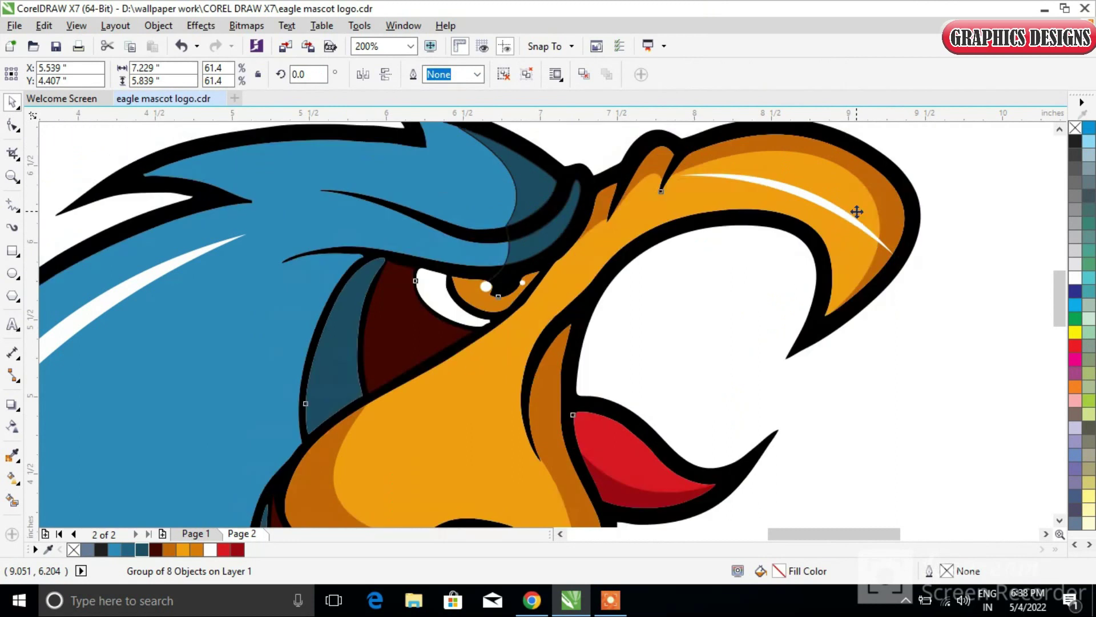
{"action": "left_click", "coordinate": [832, 204]}
{"action": "left_click_drag", "start_coordinate": [898, 259], "coordinate": [791, 217]}
{"action": "left_click_drag", "start_coordinate": [741, 190], "coordinate": [827, 176]}
Examine the whole eagle logo to check its colours, shading and white highlights.
{"action": "scroll", "coordinate": [725, 372], "scroll_direction": "down", "scroll_amount": 2}
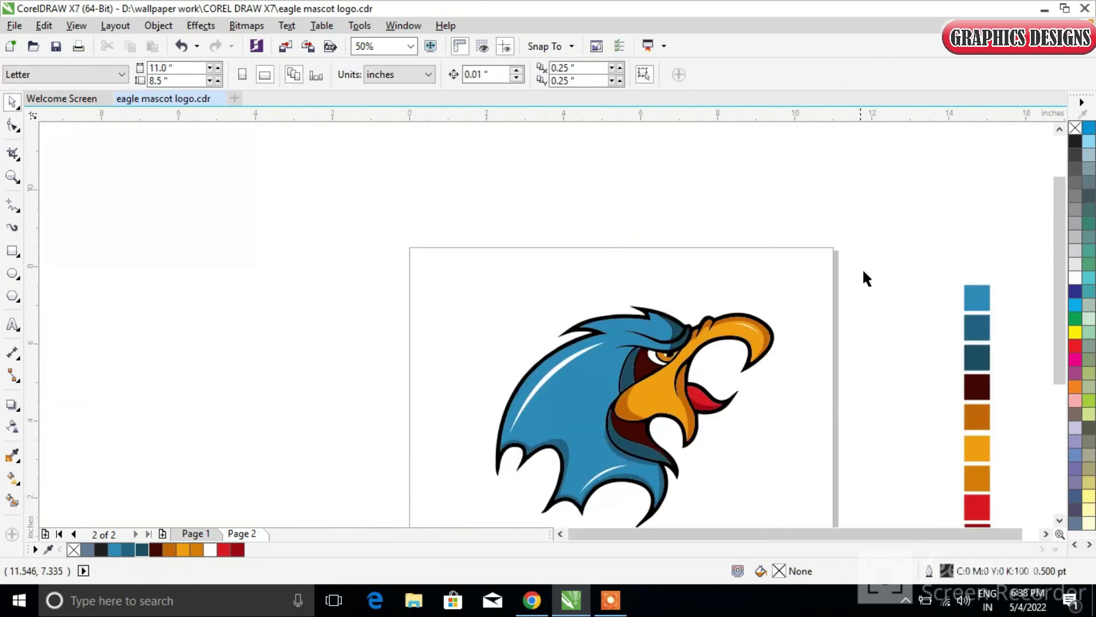
{"action": "left_click_drag", "start_coordinate": [1059, 276], "coordinate": [1050, 310]}
{"action": "scroll", "coordinate": [661, 239], "scroll_direction": "up", "scroll_amount": 2}
{"action": "left_click", "coordinate": [655, 229]}
{"action": "scroll", "coordinate": [647, 225], "scroll_direction": "down", "scroll_amount": 2}
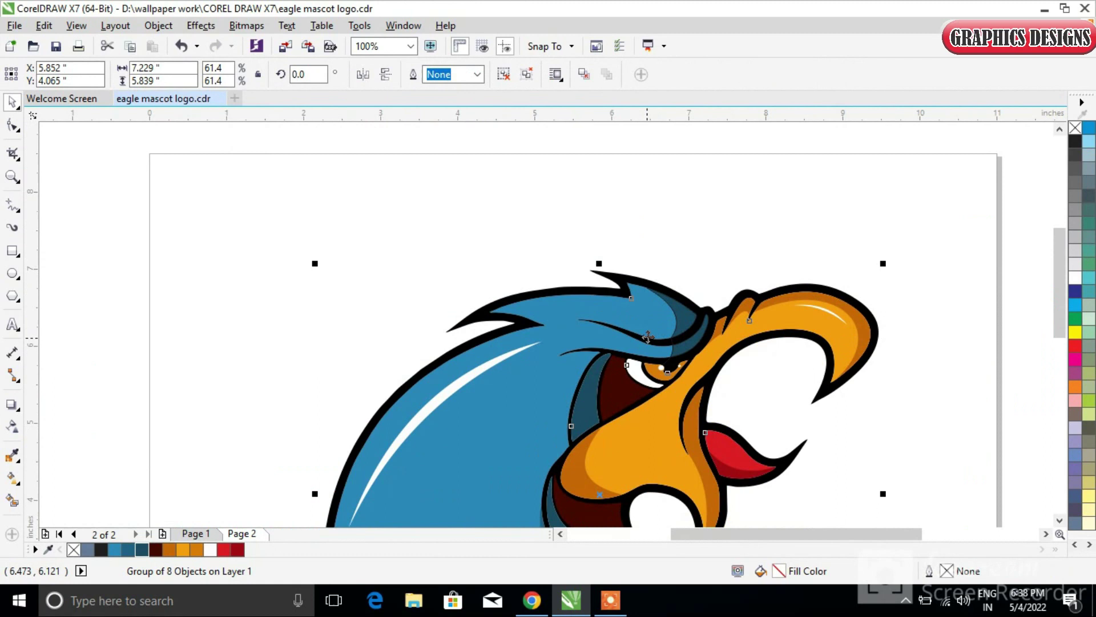
{"action": "key", "text": "F2"}
{"action": "left_click_drag", "start_coordinate": [455, 211], "coordinate": [778, 470]}
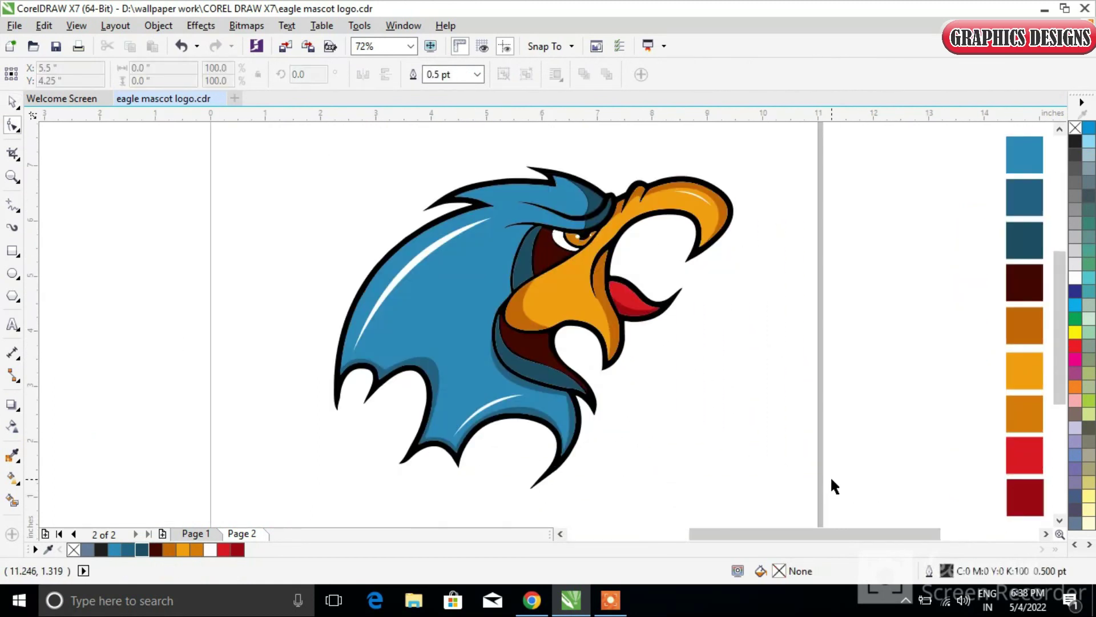
{"action": "key", "text": "F9"}
{"action": "left_click", "coordinate": [779, 527]}
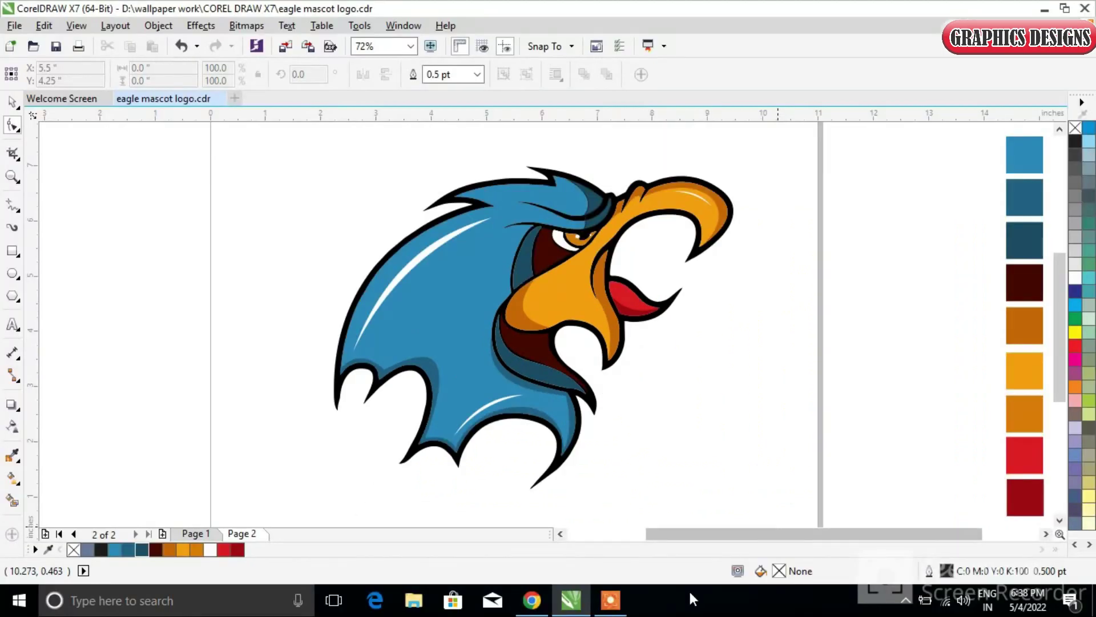